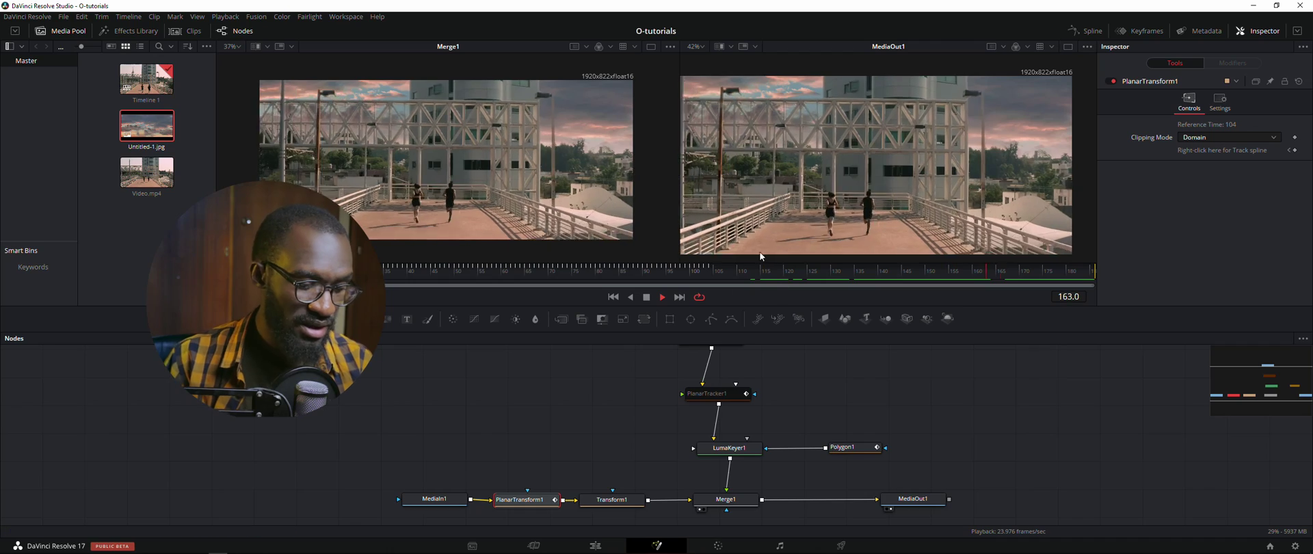
# Examine the finished sky replacement in its Fusion node tree and by scrubbing through the composited clip on the edit timeline
pyautogui.moveTo(731, 383); pyautogui.dragTo(723, 409)
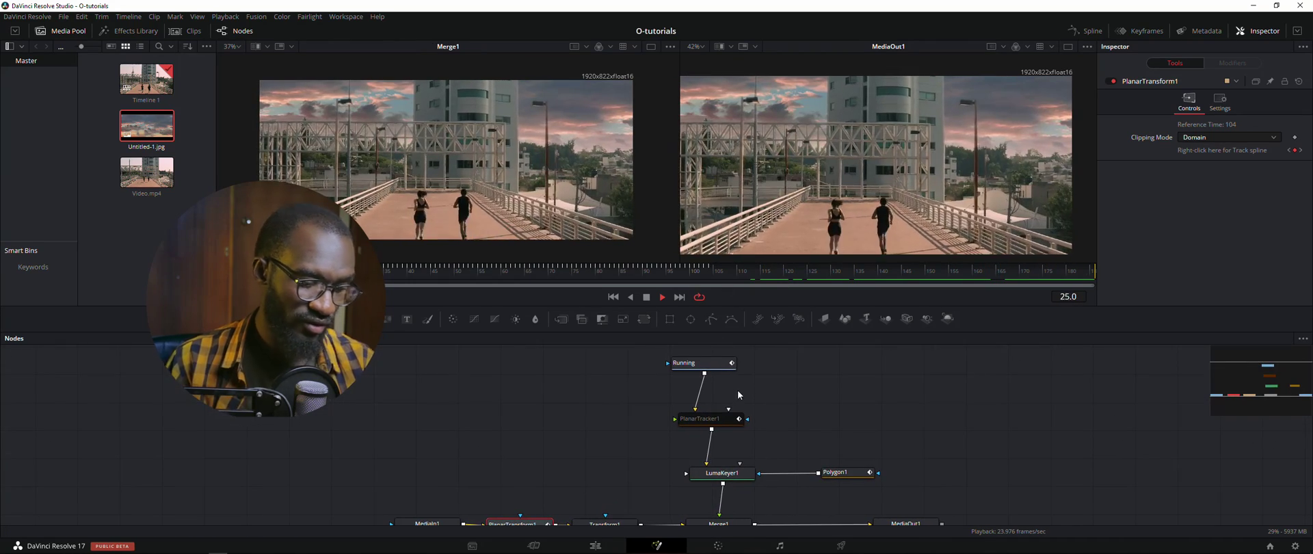
pyautogui.press('space')
pyautogui.scroll(-1, 745, 406)
pyautogui.click(726, 401)
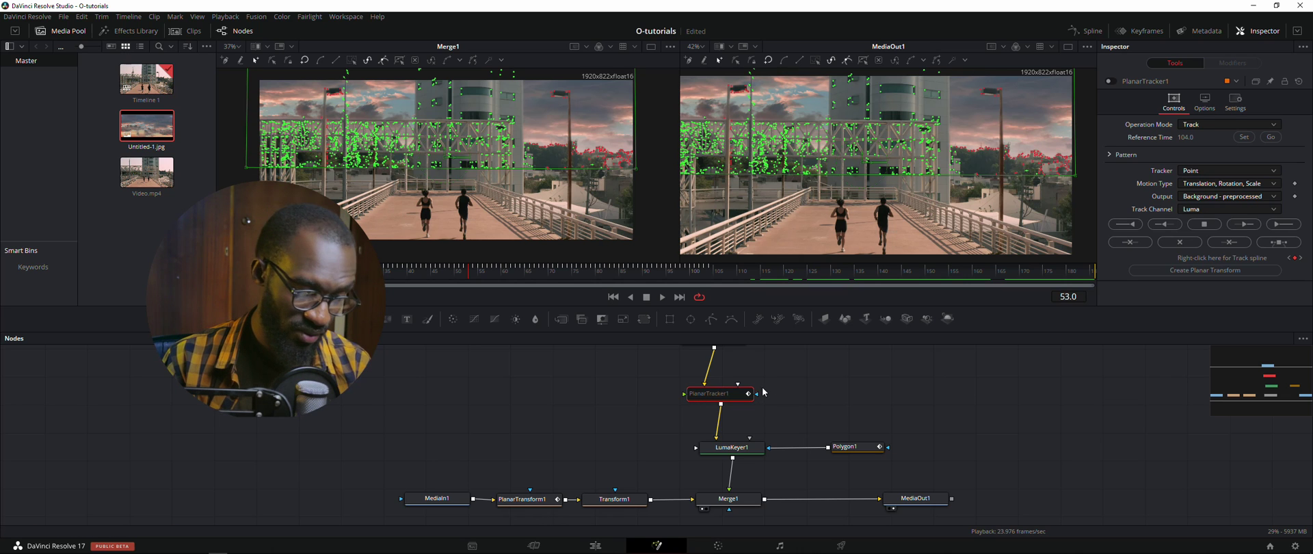
pyautogui.click(596, 545)
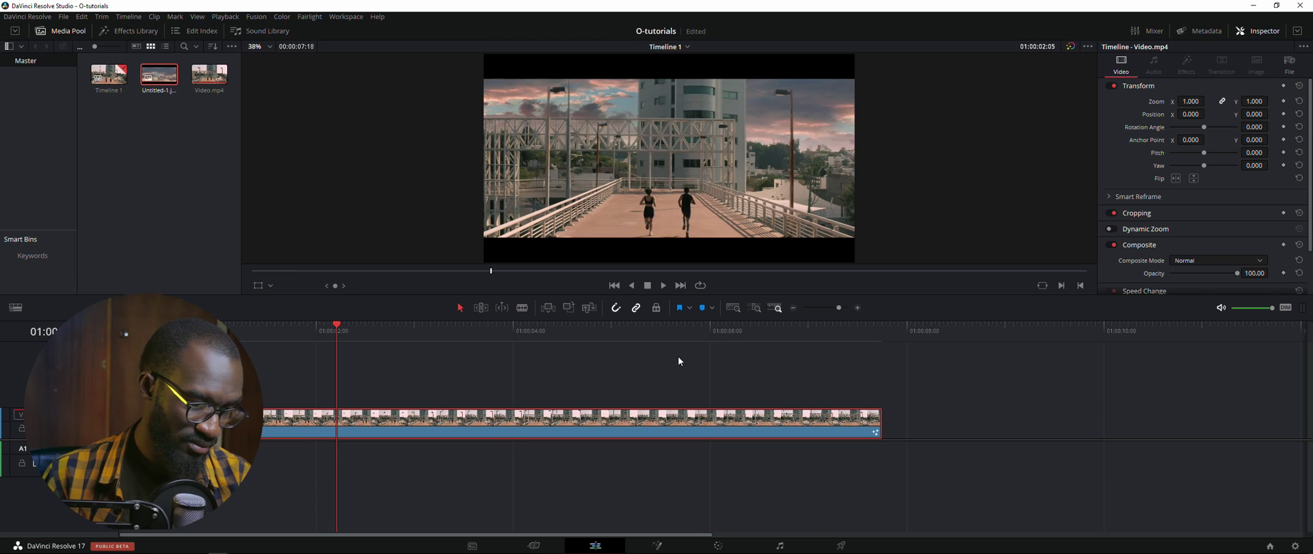
pyautogui.moveTo(353, 331); pyautogui.dragTo(558, 331)
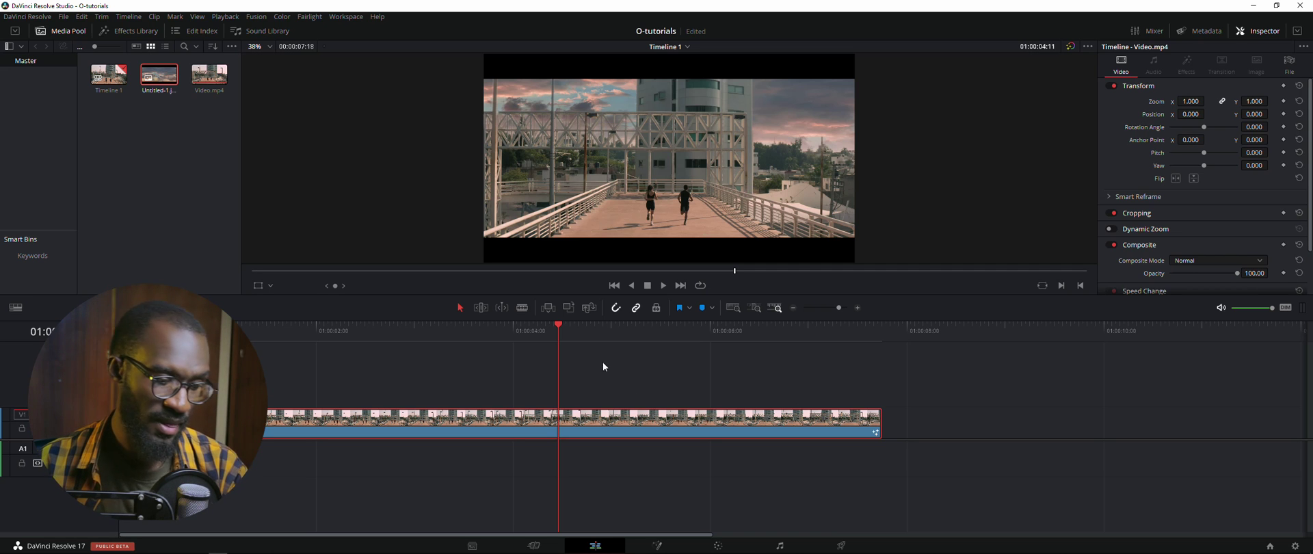
pyautogui.moveTo(558, 331); pyautogui.dragTo(686, 328)
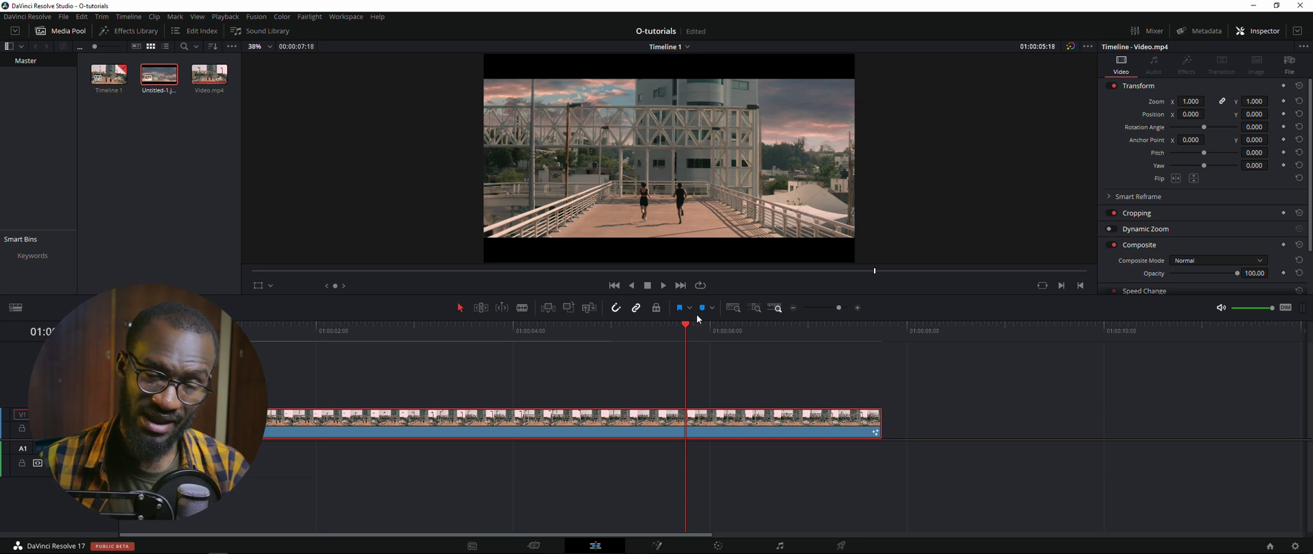
pyautogui.moveTo(685, 329); pyautogui.dragTo(590, 328)
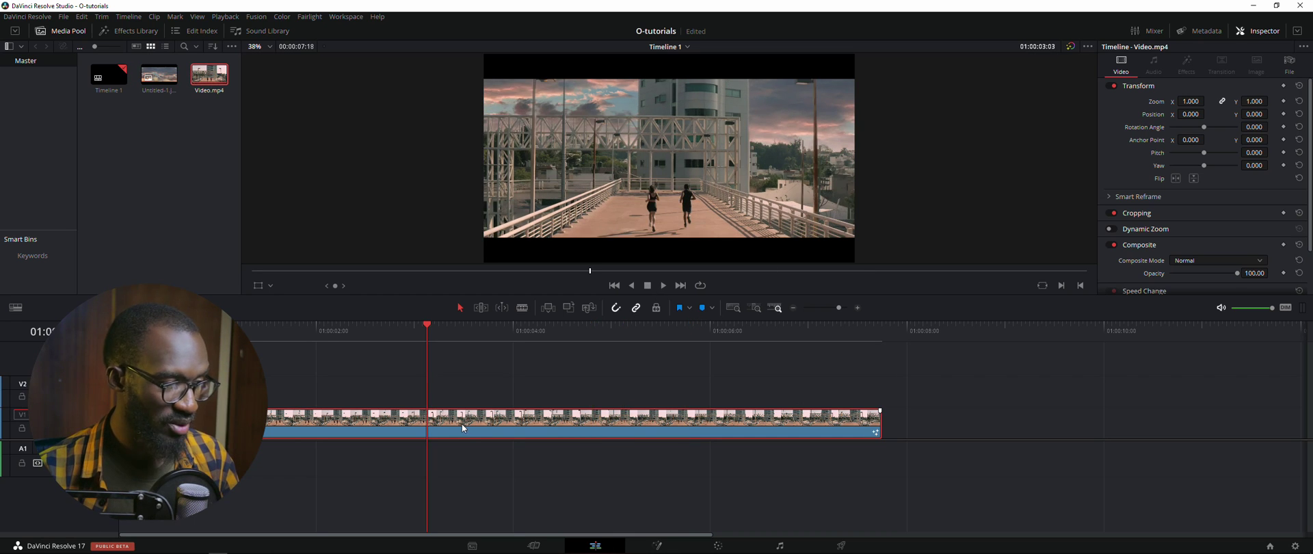
# Disable the composited clip on V1 and place Video.mp4 on track V2 above it
pyautogui.press('d')
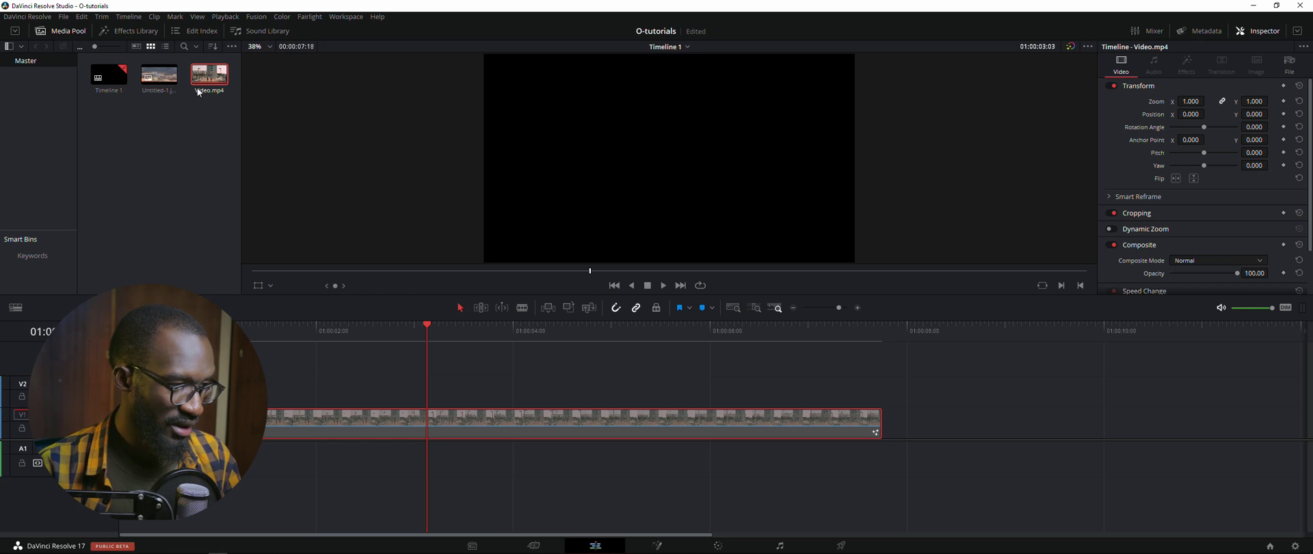
pyautogui.moveTo(204, 80); pyautogui.dragTo(98, 382)
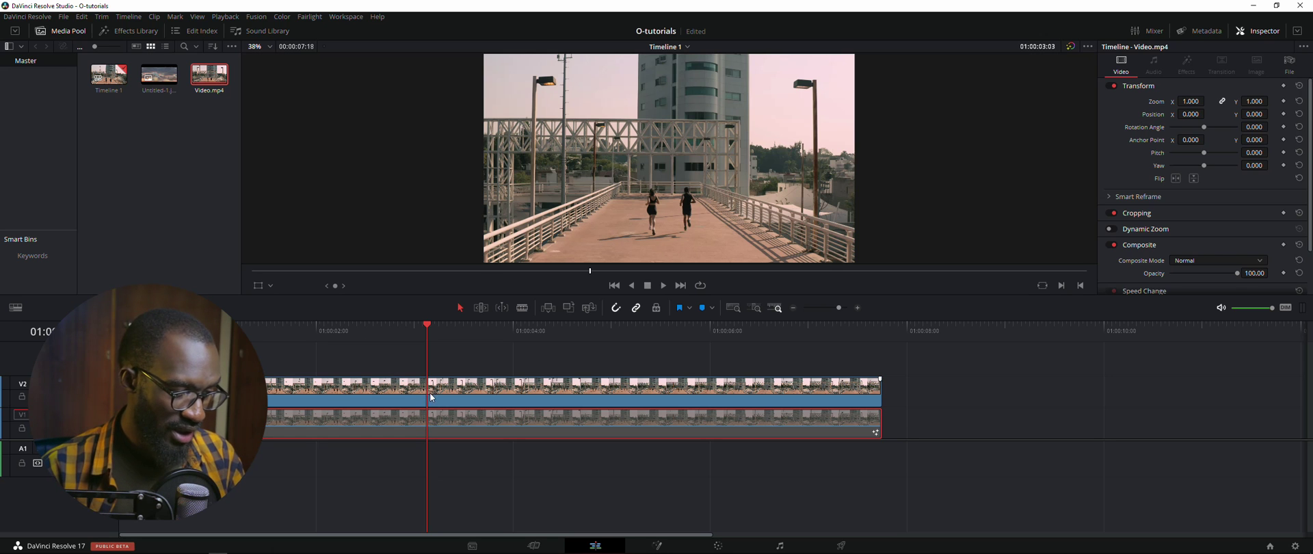
# Open the V2 clip in Fusion and show MediaIn1 in the empty viewer beside MediaOut1
pyautogui.rightClick(452, 396)
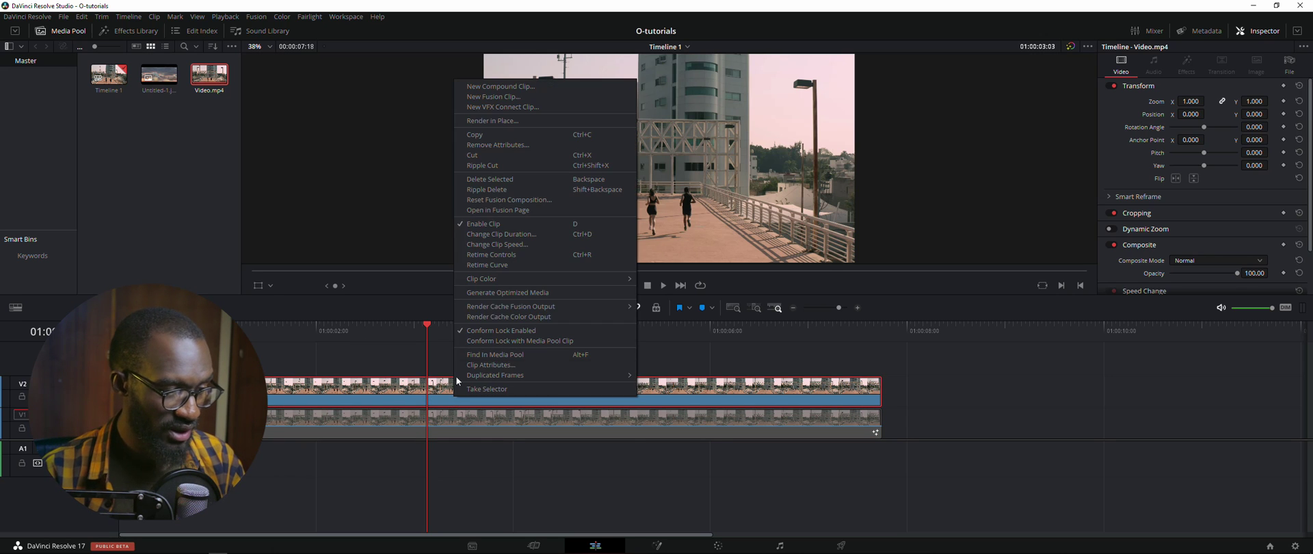
pyautogui.click(501, 209)
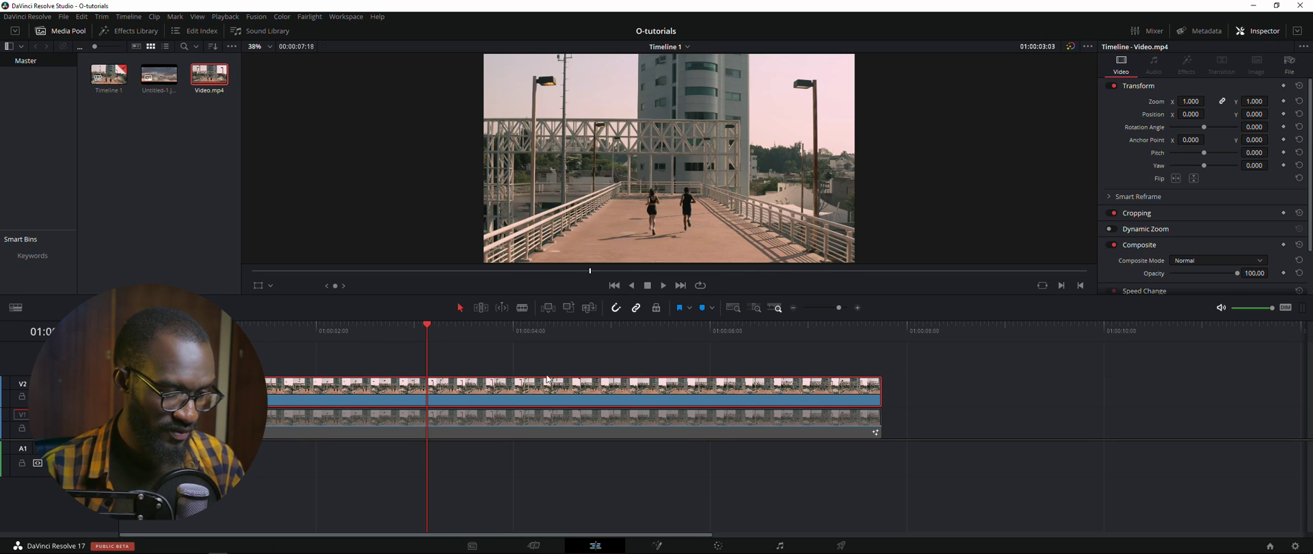
pyautogui.hotkey('shift', '5')
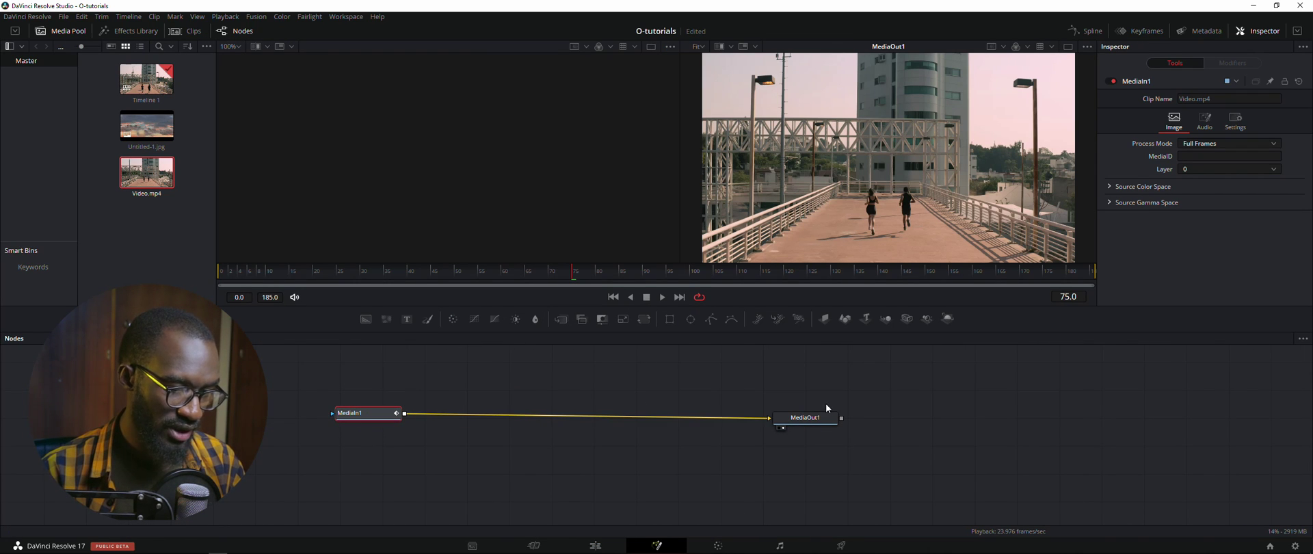
pyautogui.click(805, 422)
pyautogui.click(369, 418)
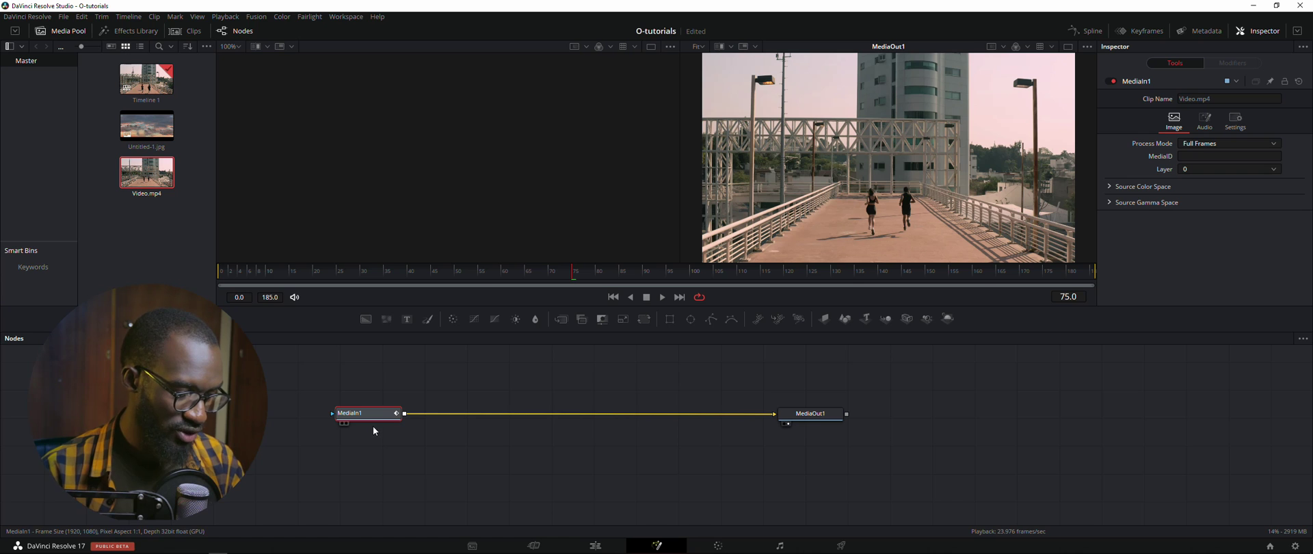
pyautogui.press('1')
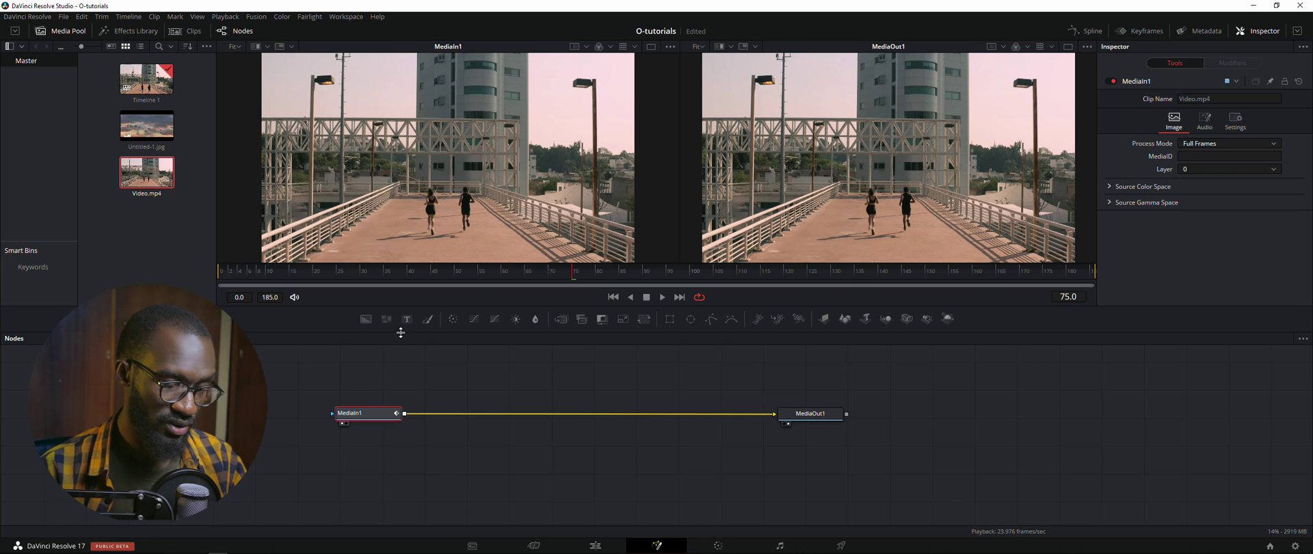
pyautogui.moveTo(777, 414); pyautogui.dragTo(814, 420)
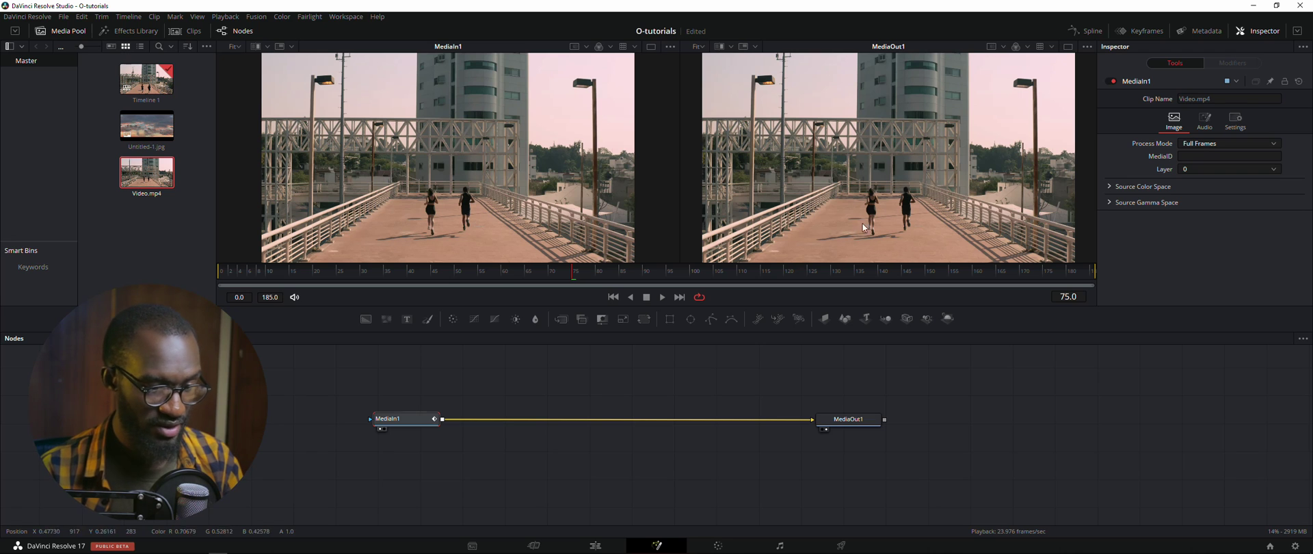
pyautogui.moveTo(706, 411); pyautogui.dragTo(703, 423)
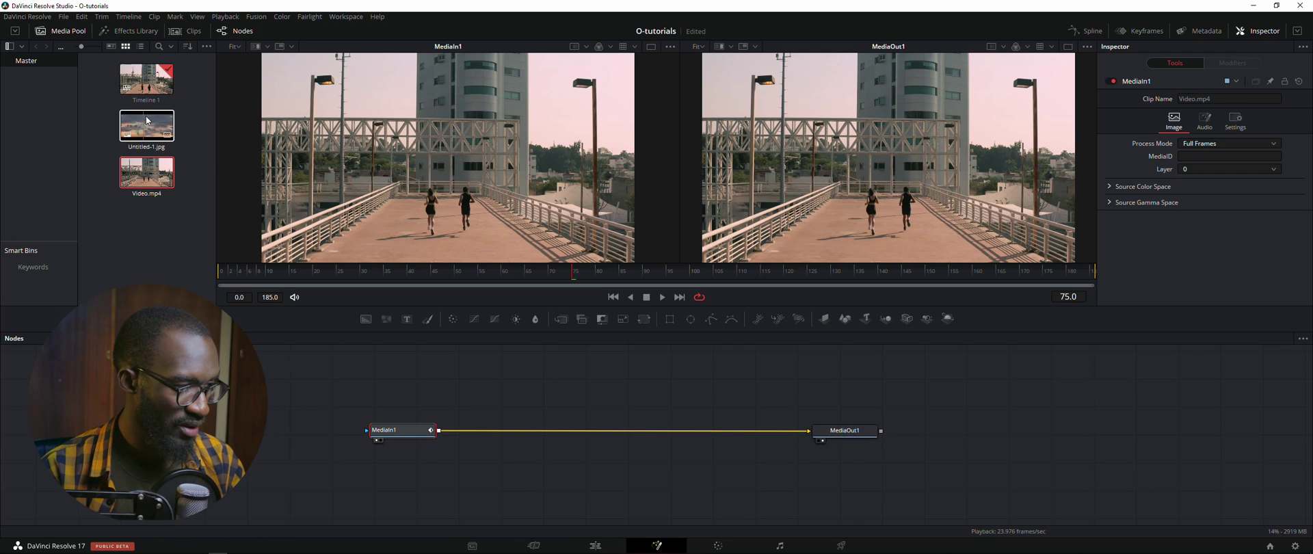
# Switch to Photoshop to examine the prepared sky image, and return to DaVinci Resolve
pyautogui.moveTo(227, 547)
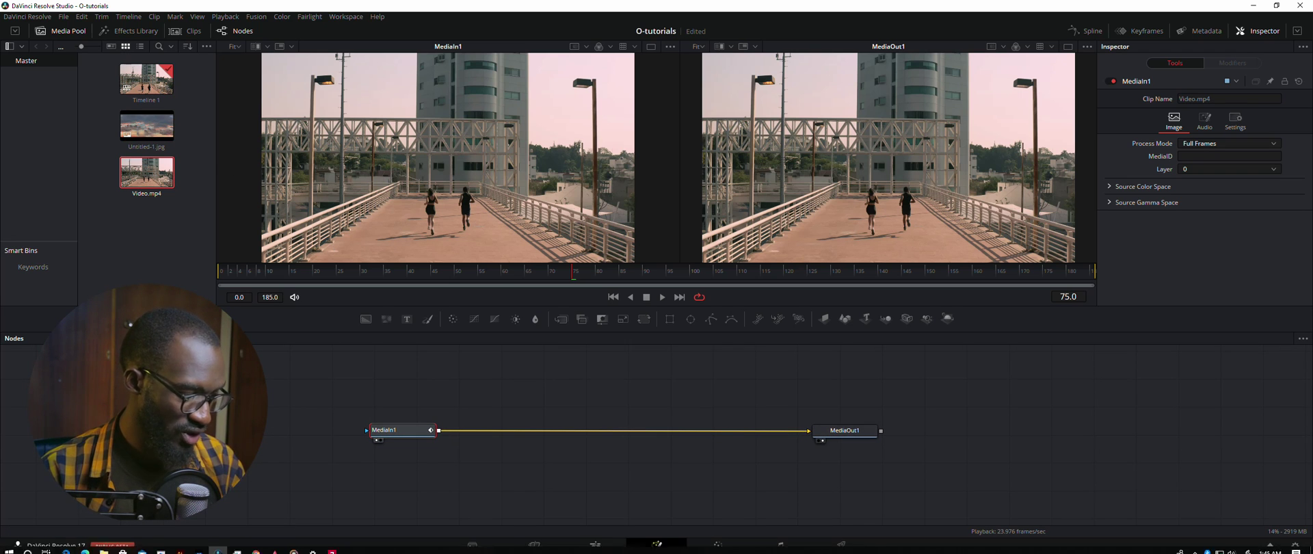
pyautogui.click(203, 547)
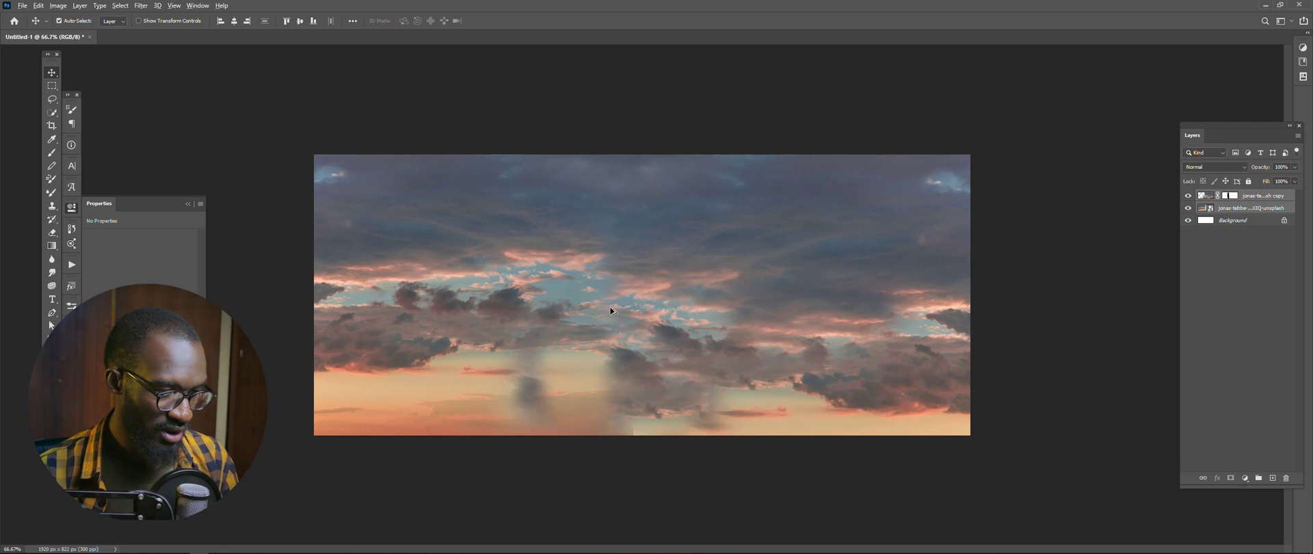
pyautogui.hotkey('alt', 'Tab')
pyautogui.click(597, 225)
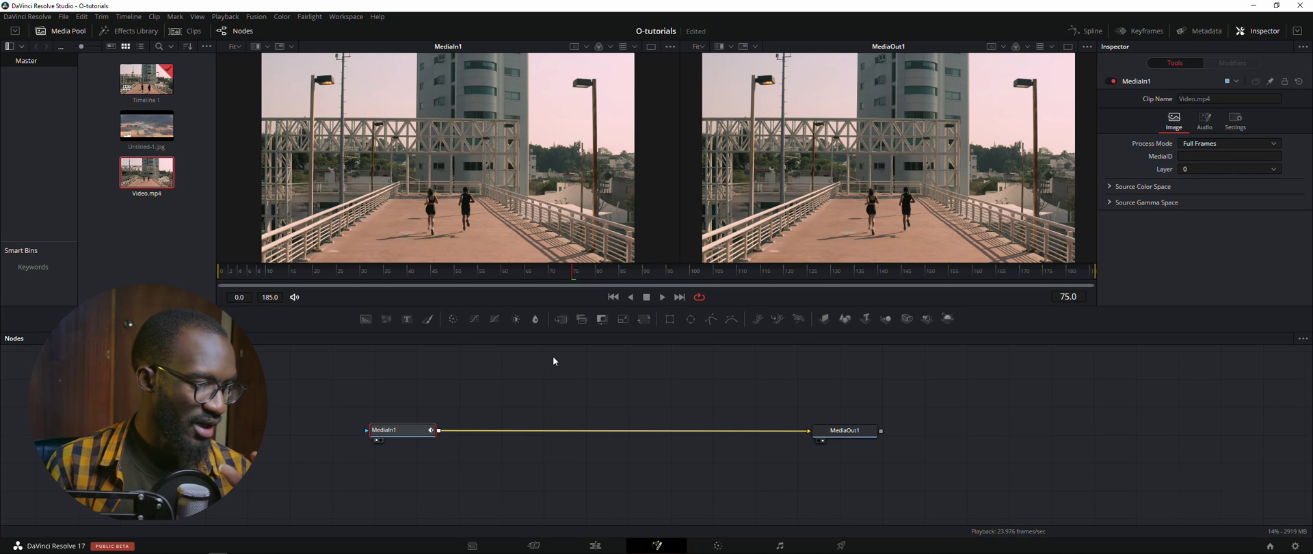
# Add the Untitled-1.jpg sky image to the node graph as a separate node beside MediaIn1
pyautogui.moveTo(147, 120); pyautogui.dragTo(194, 268)
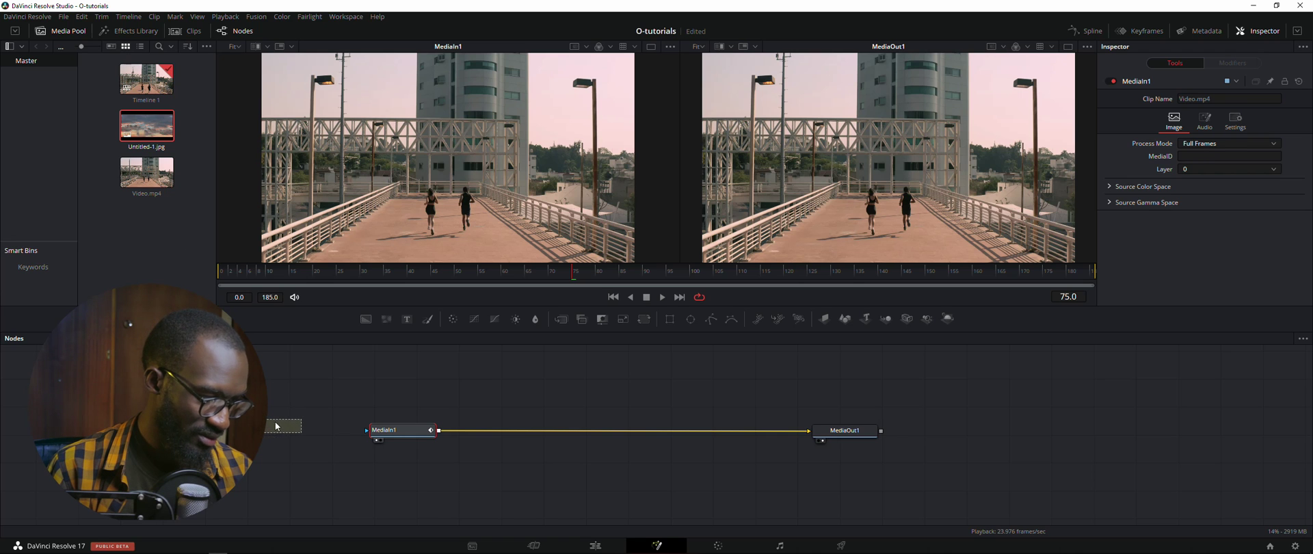
pyautogui.moveTo(273, 430); pyautogui.dragTo(276, 429)
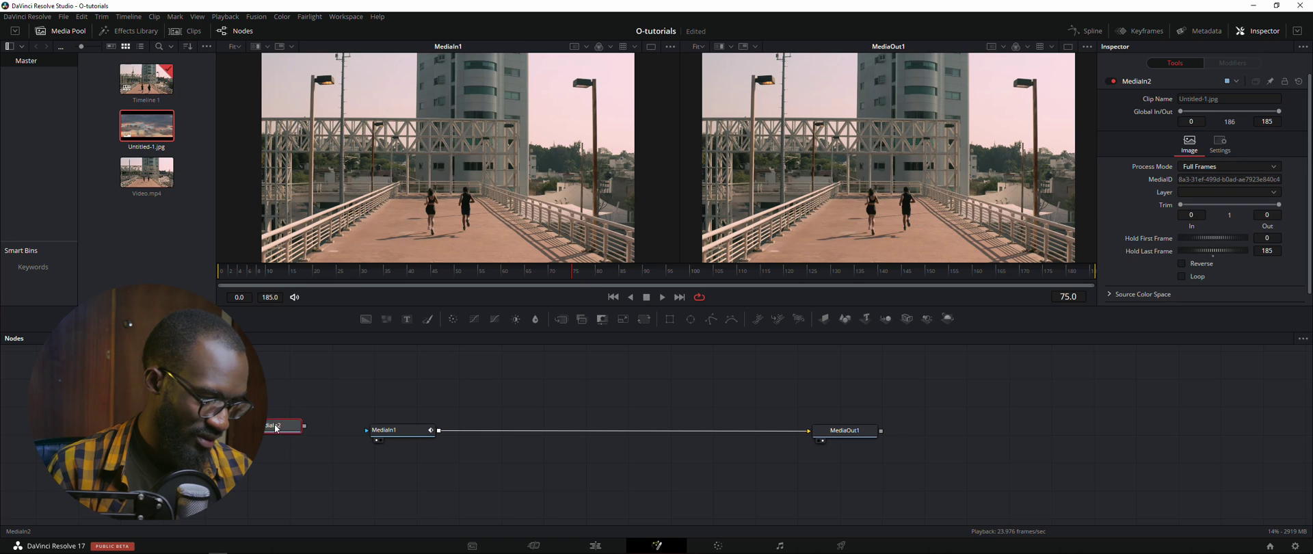
# Rename the MediaIn1 video node to Running
pyautogui.click(404, 430)
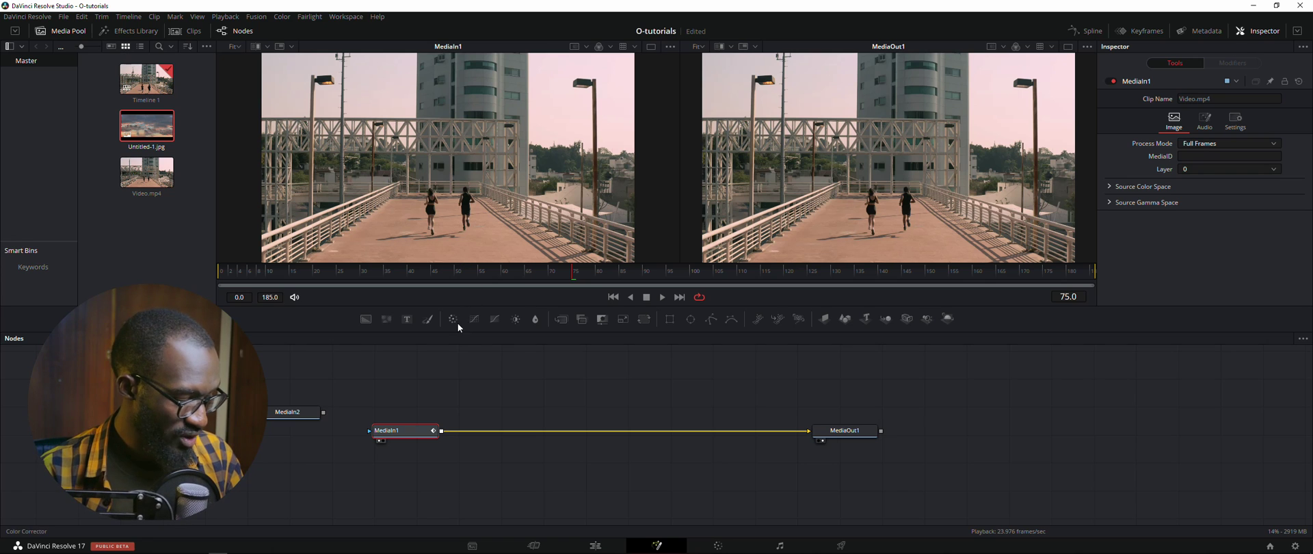
pyautogui.rightClick(400, 430)
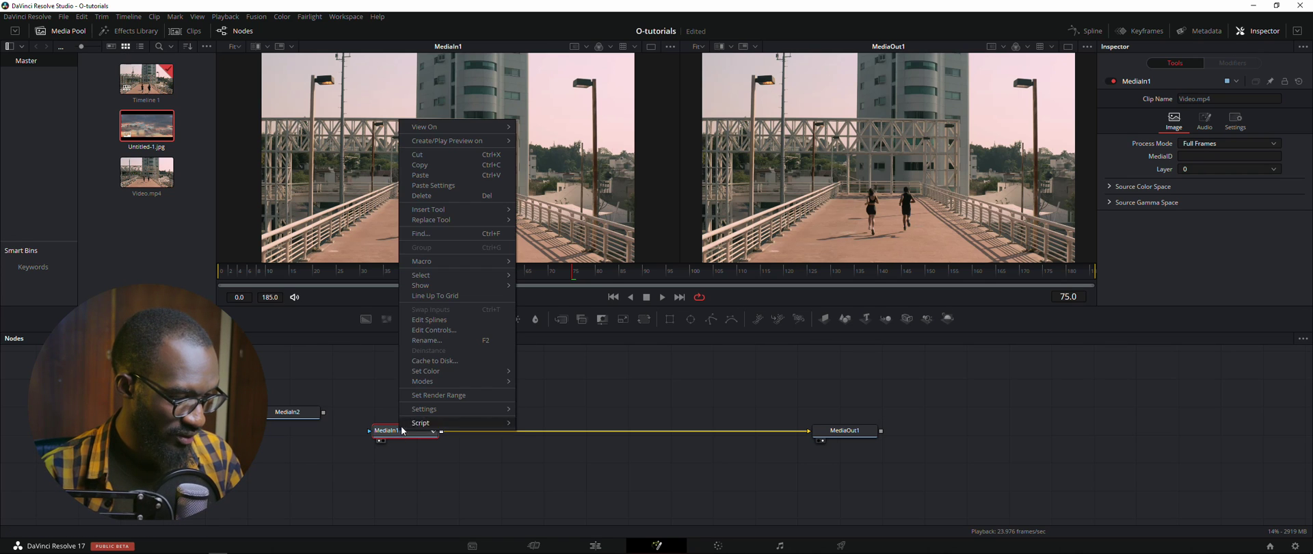
pyautogui.click(425, 340)
pyautogui.write('Ru')
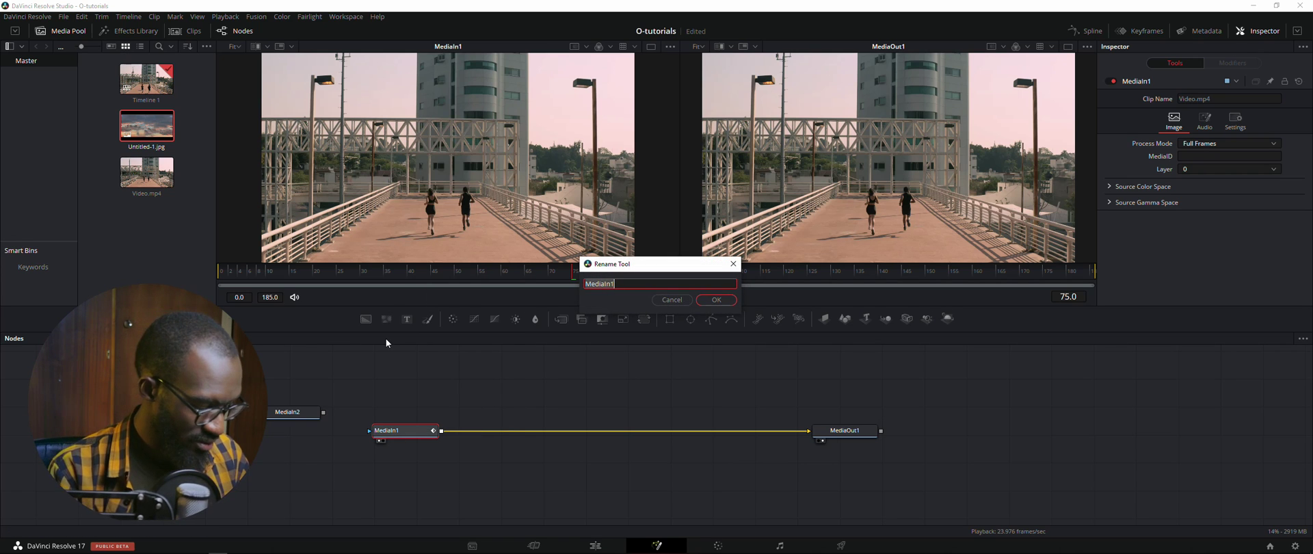
pyautogui.write('nning')
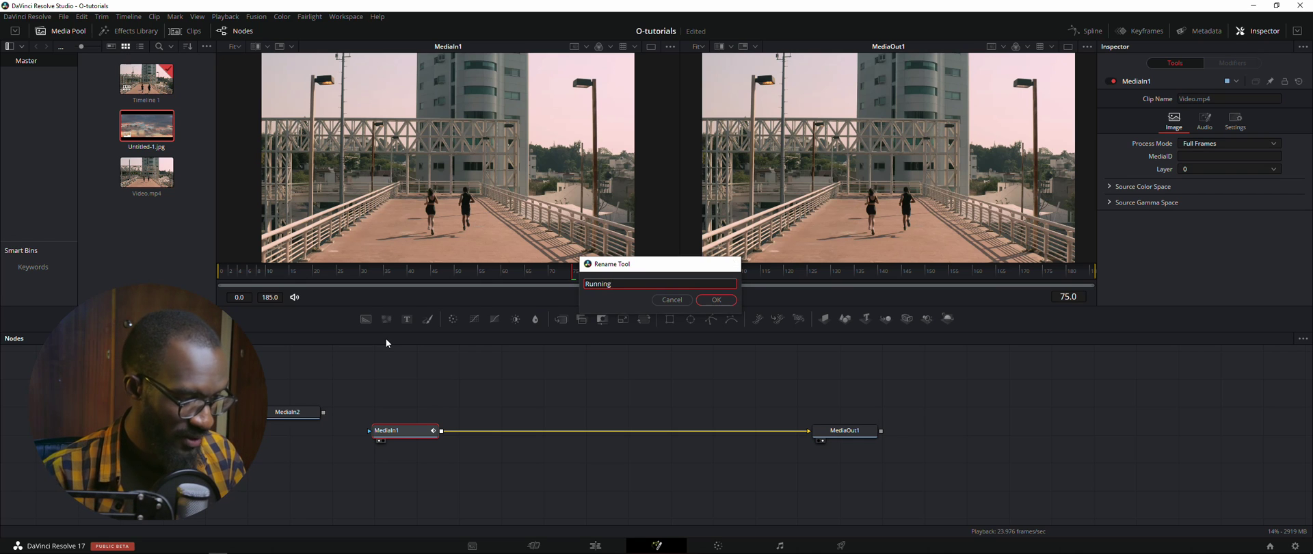
pyautogui.press('Return')
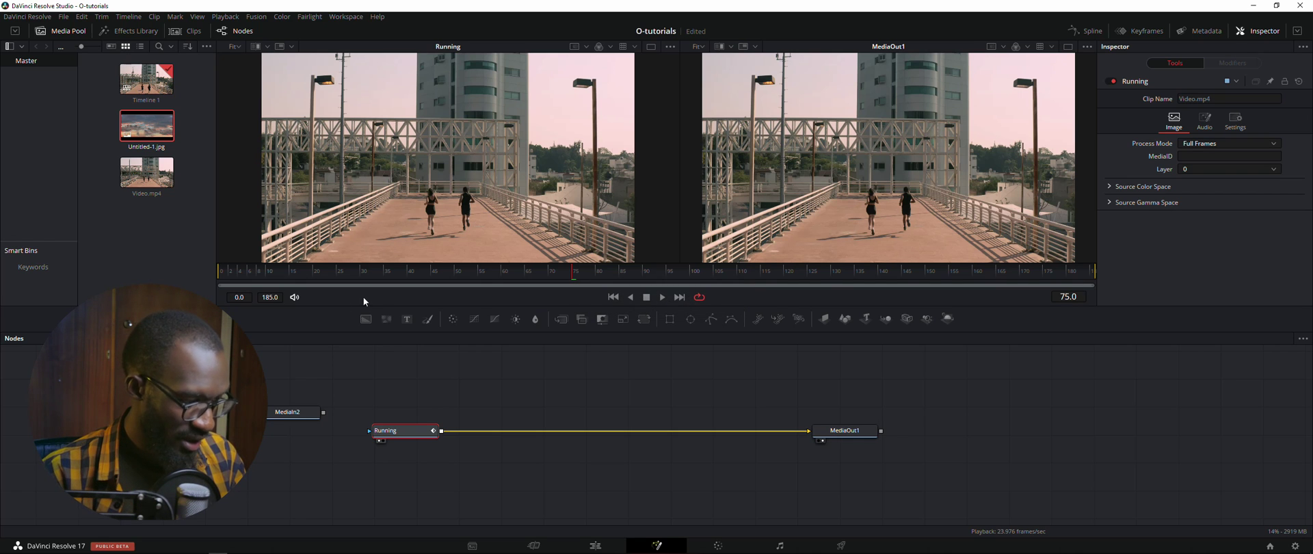
# Rename the MediaIn2 sky image node to Sky
pyautogui.rightClick(283, 417)
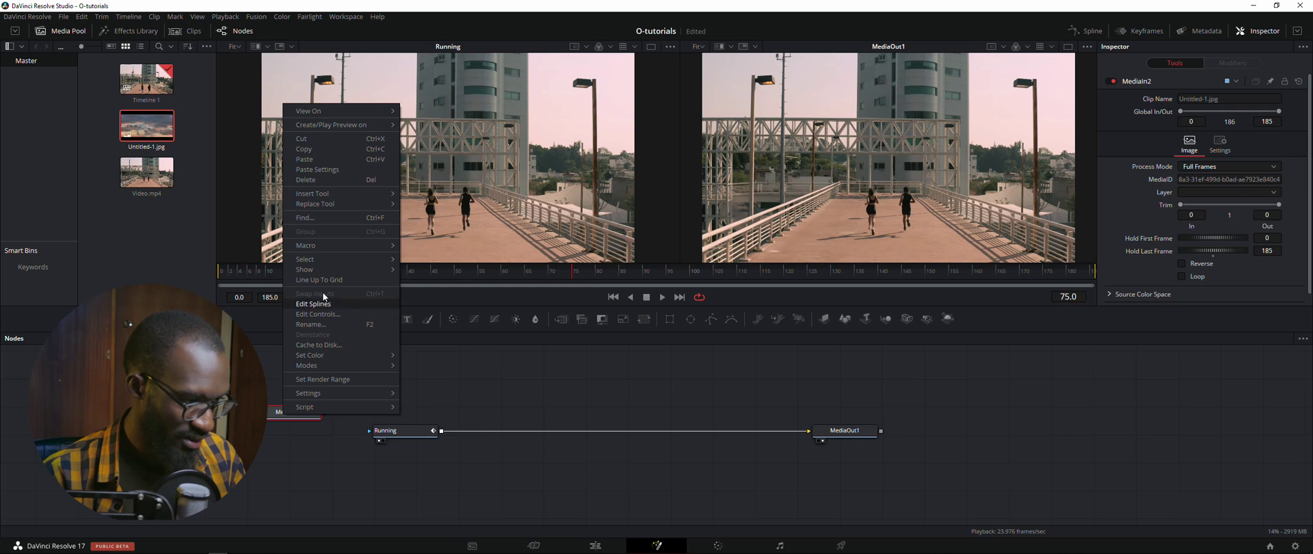
pyautogui.click(306, 324)
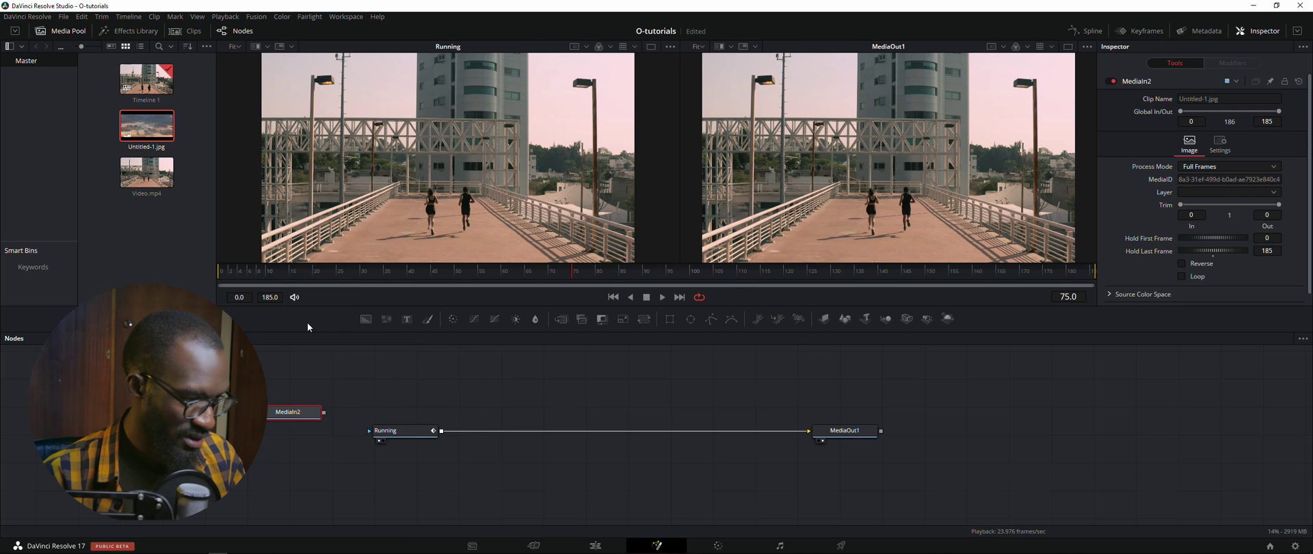
pyautogui.write('Sky')
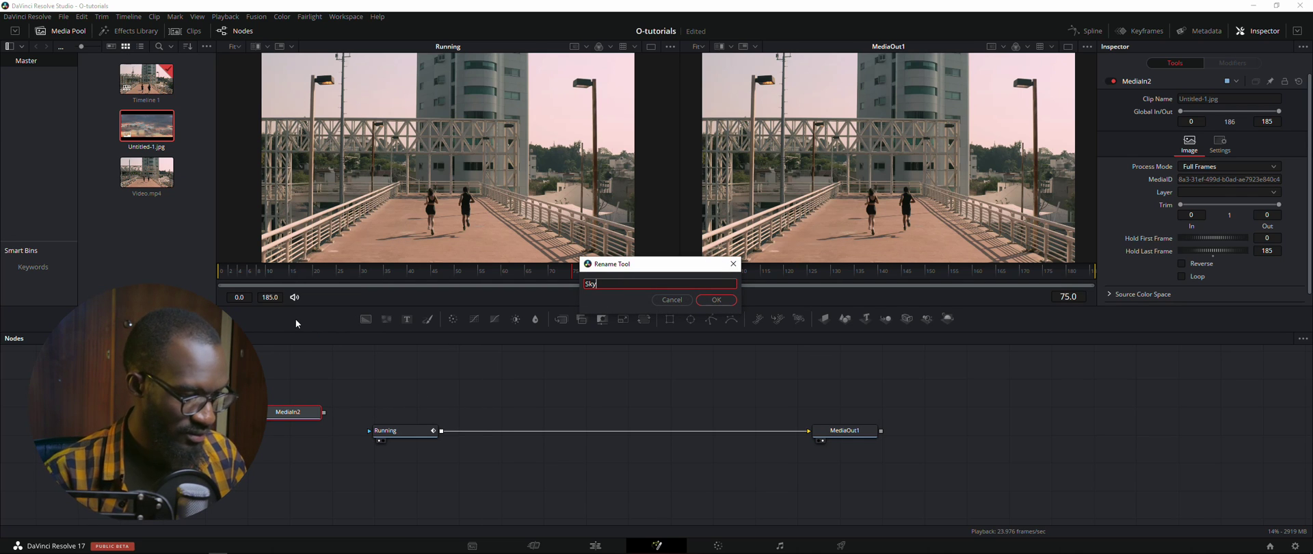
pyautogui.press('Return')
# Line up the Sky and Running nodes side by side in one row with MediaOut1
pyautogui.moveTo(280, 411); pyautogui.dragTo(286, 427)
pyautogui.moveTo(402, 439); pyautogui.dragTo(405, 438)
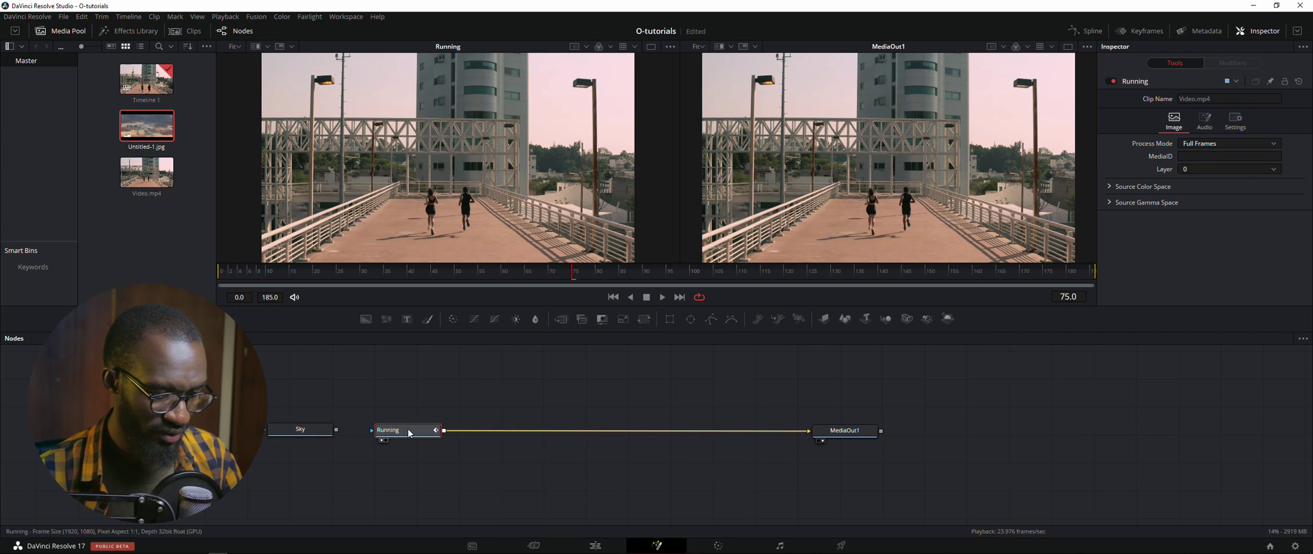
pyautogui.moveTo(388, 433); pyautogui.dragTo(316, 432)
pyautogui.moveTo(265, 396); pyautogui.dragTo(439, 463)
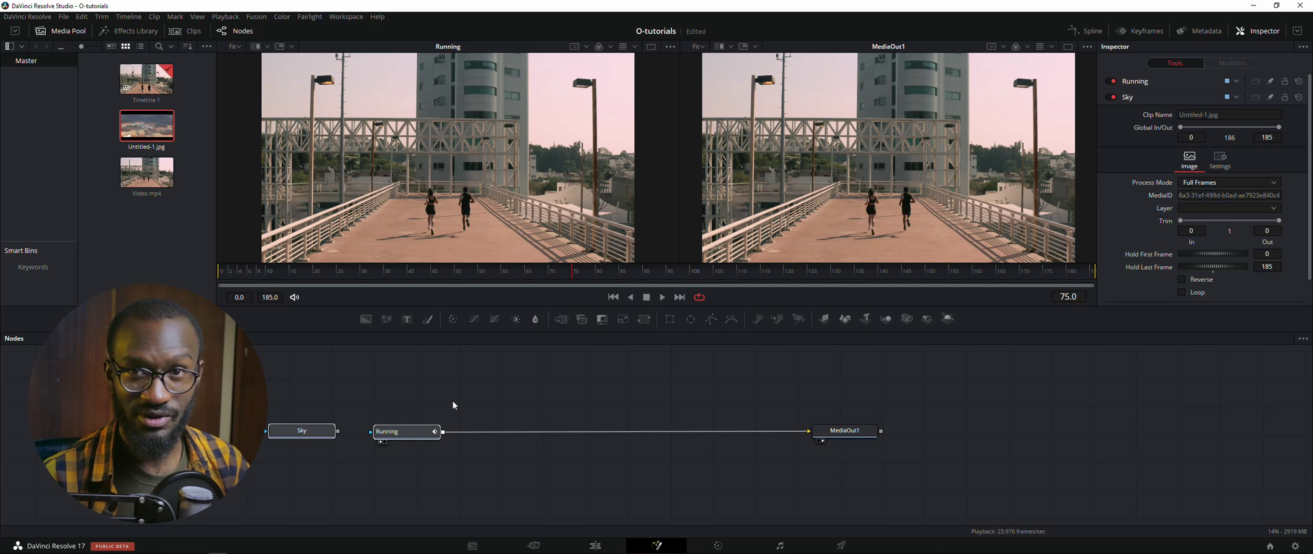
pyautogui.moveTo(398, 435); pyautogui.dragTo(404, 434)
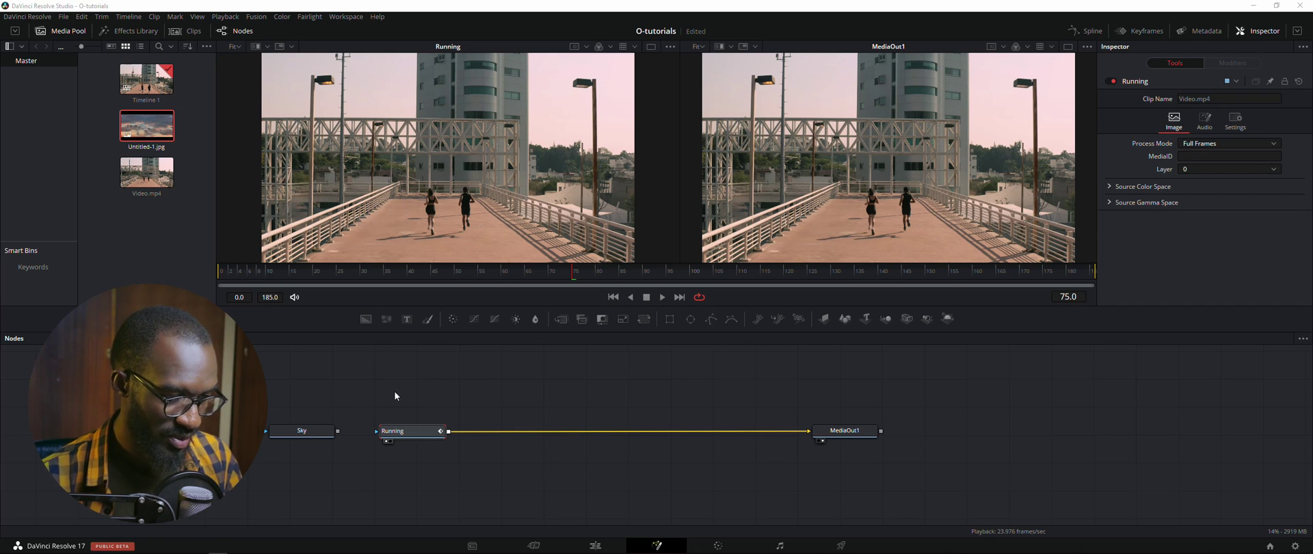
# Insert a Merge node between Running and MediaOut1, and place the Running node above it
pyautogui.hotkey('shift', 'space')
pyautogui.write('Luma Keyer')
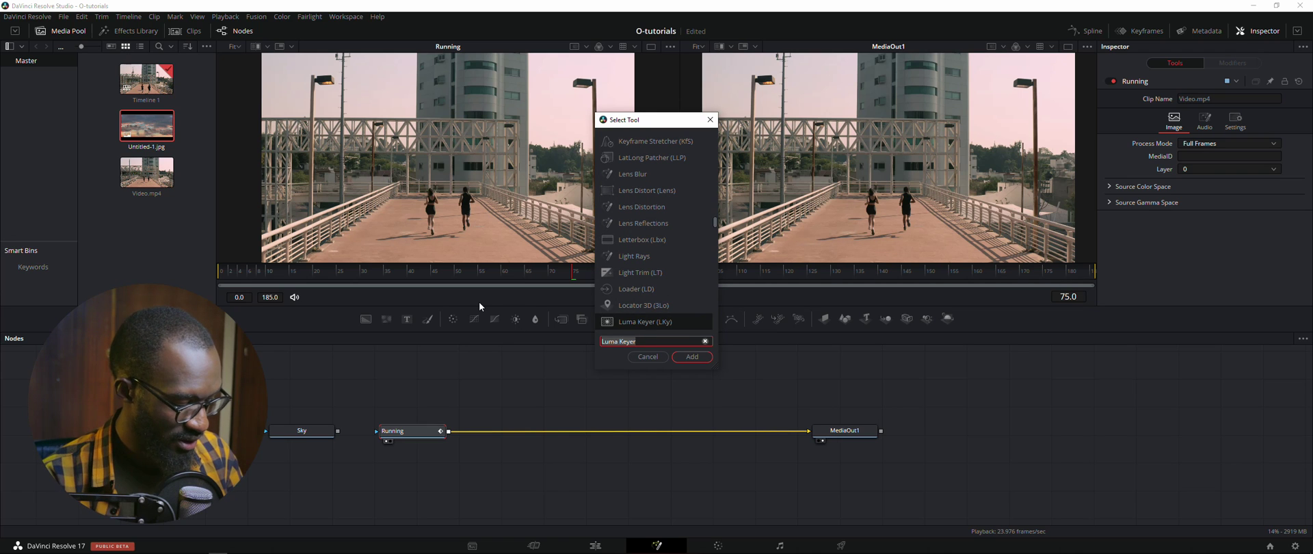
pyautogui.hotkey('ctrl', 'a')
pyautogui.write('merg')
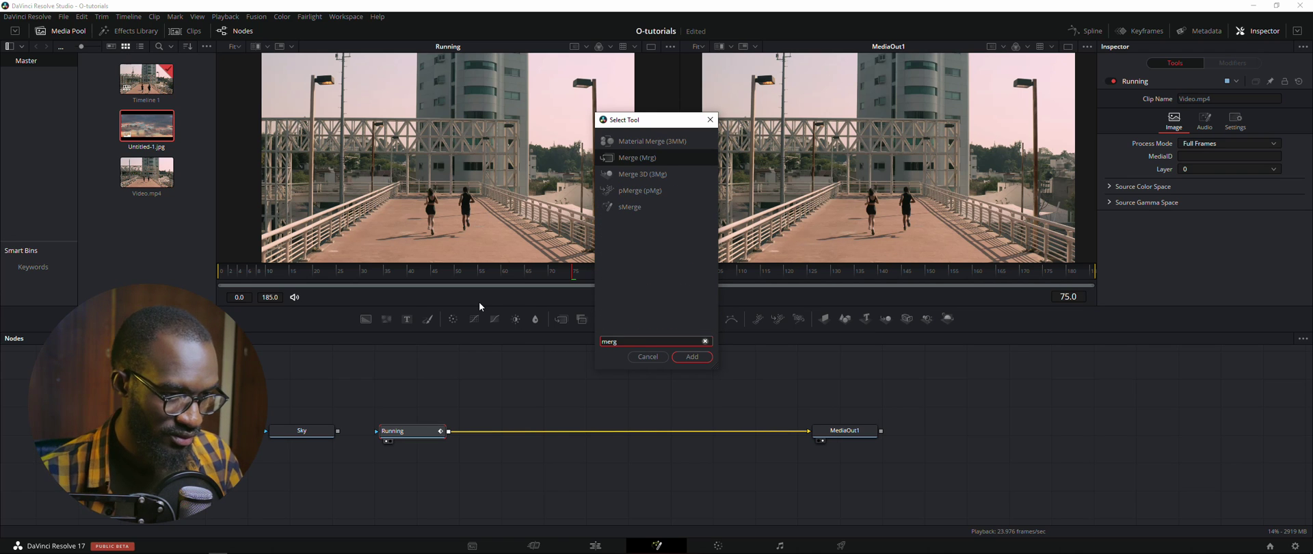
pyautogui.click(687, 356)
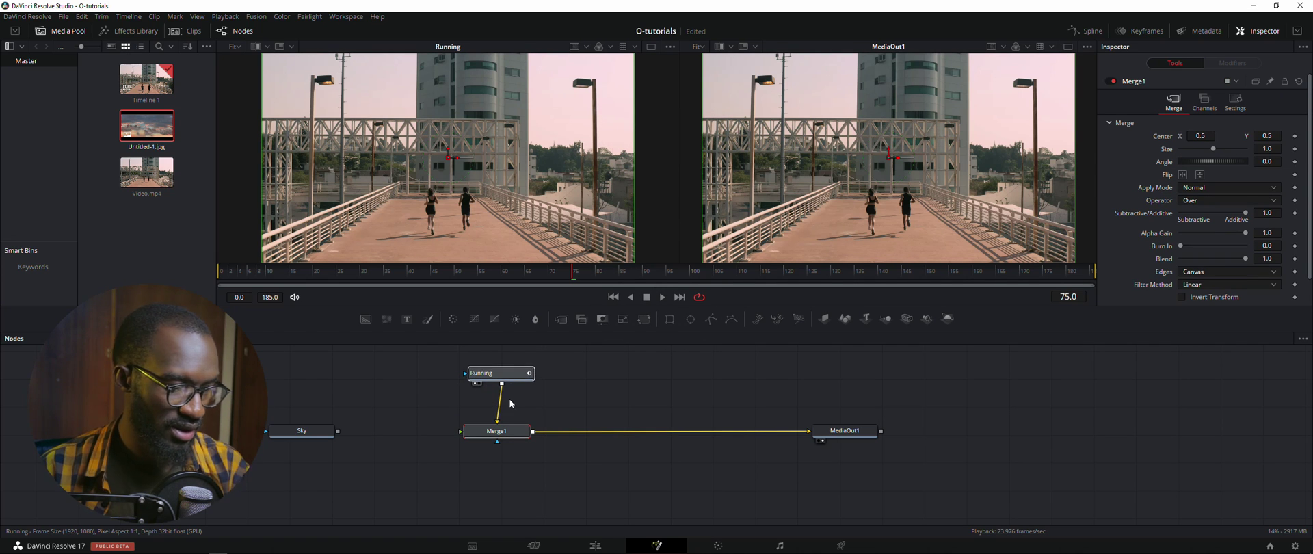
pyautogui.click(503, 374)
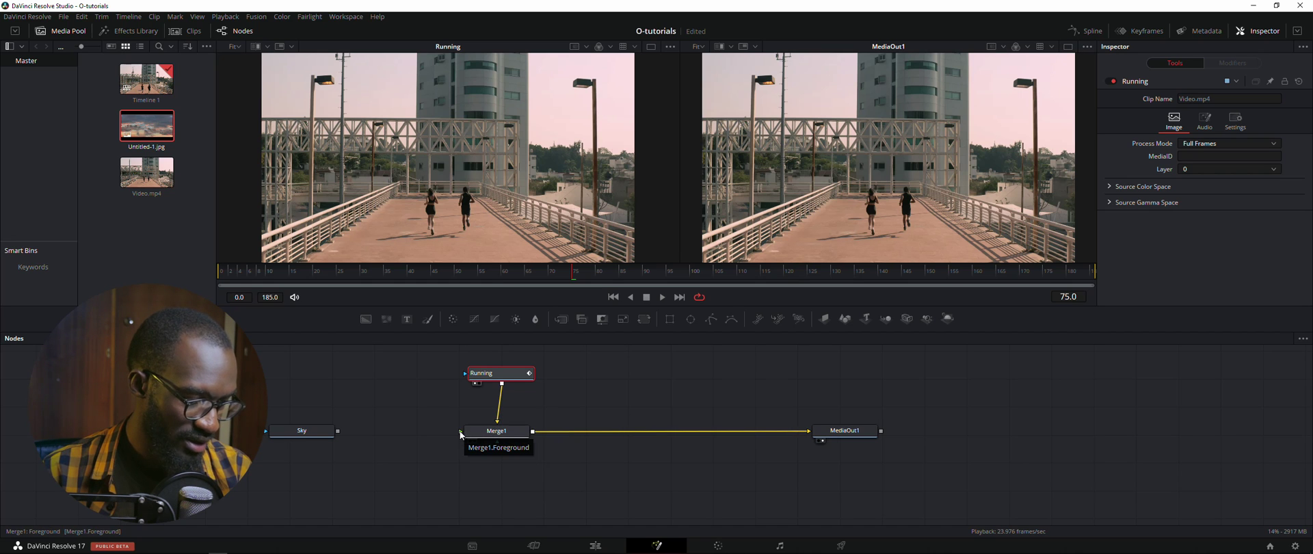
# Move the Sky node closer to Merge1 and adjust the Running node's position above the merge
pyautogui.moveTo(324, 438); pyautogui.dragTo(404, 439)
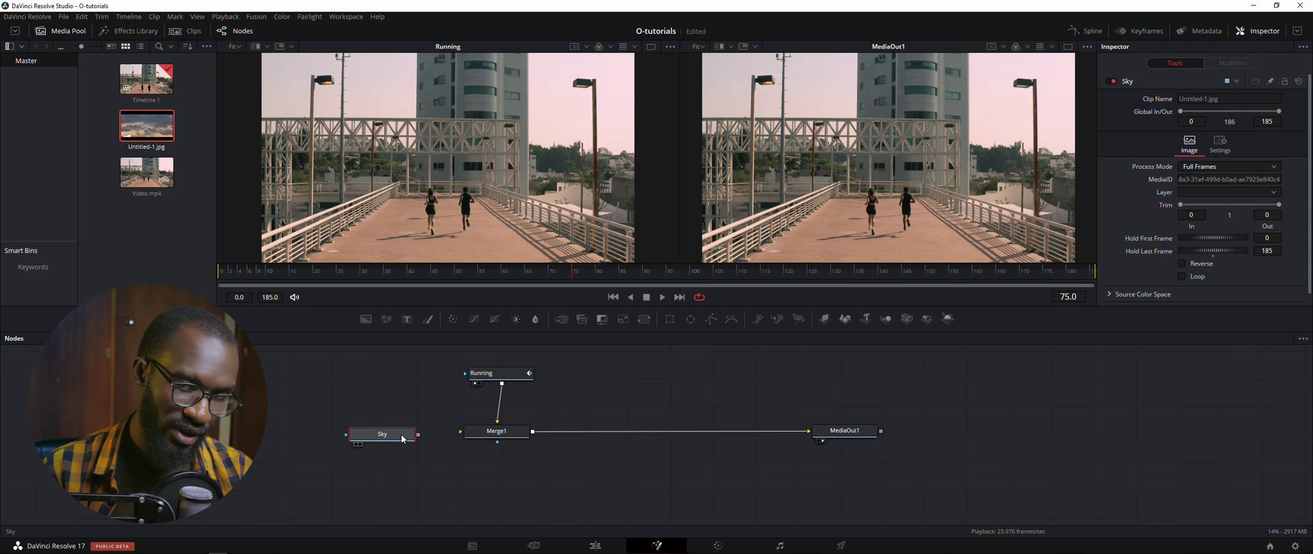
pyautogui.click(515, 375)
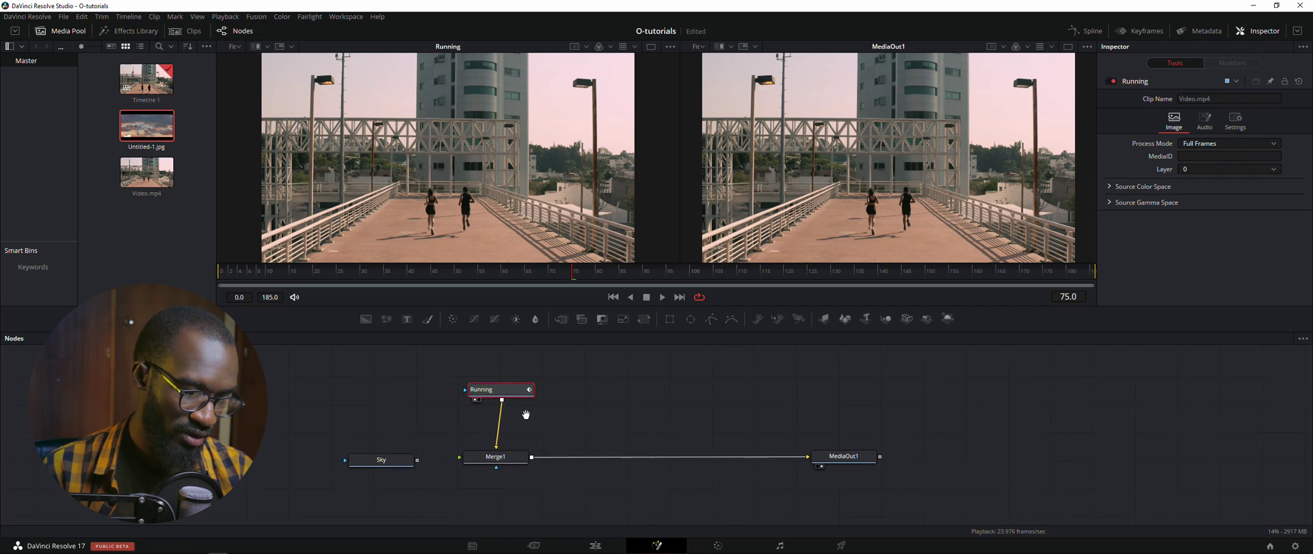
pyautogui.moveTo(490, 392); pyautogui.dragTo(487, 381)
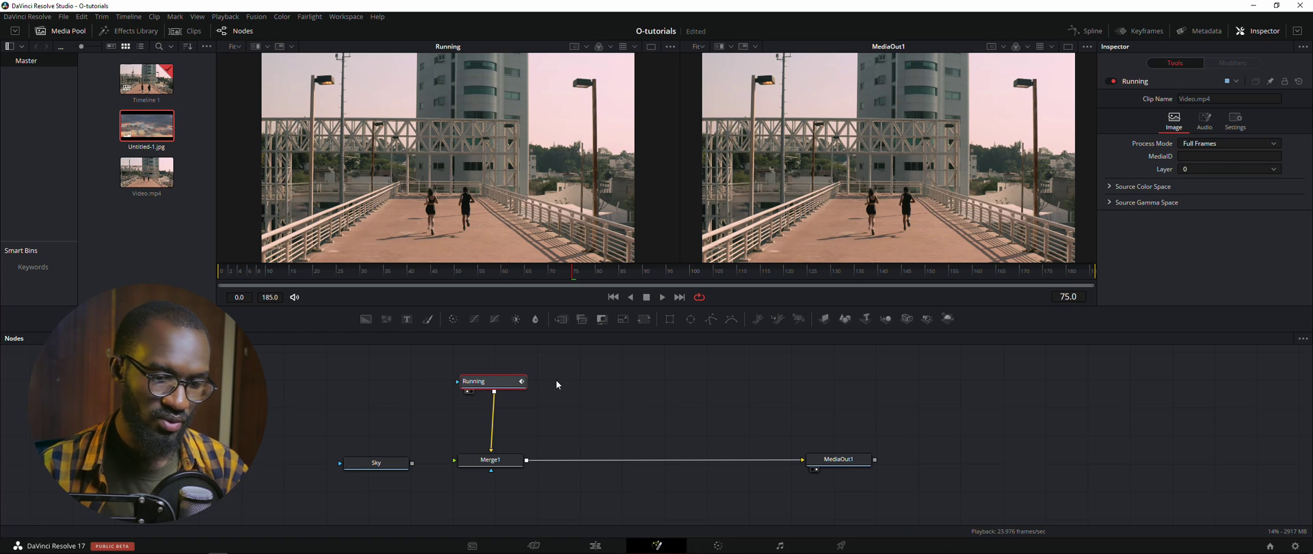
pyautogui.moveTo(870, 108); pyautogui.dragTo(867, 119)
pyautogui.scroll(-1, 868, 122)
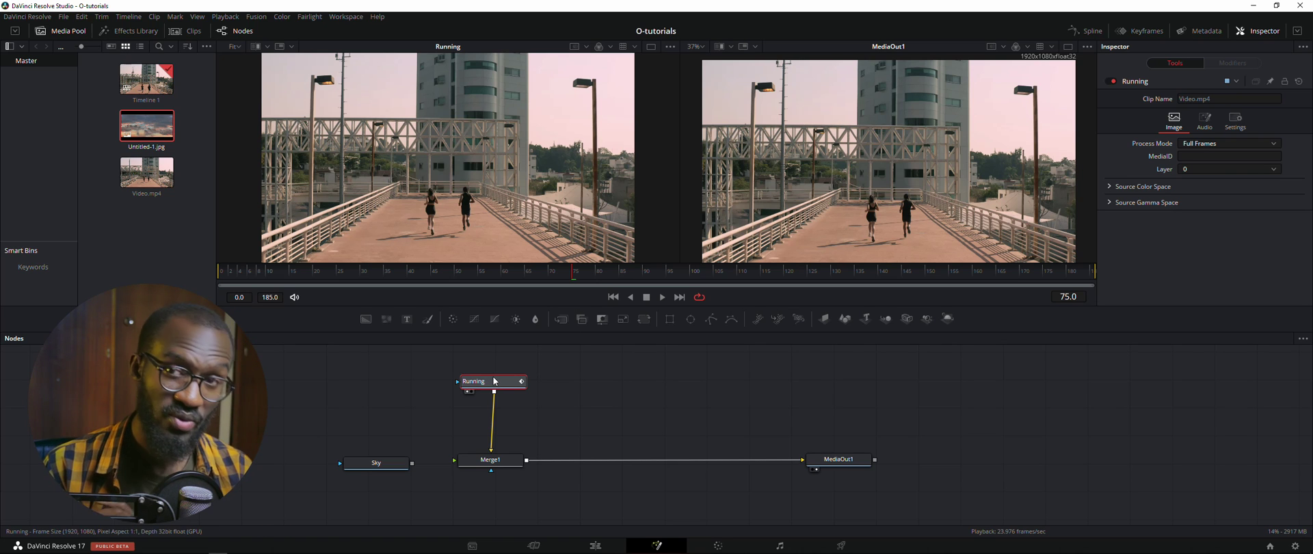
# Insert a Luma Keyer node between Running and Merge1, and stack the nodes neatly above the merge
pyautogui.moveTo(496, 381); pyautogui.dragTo(496, 371)
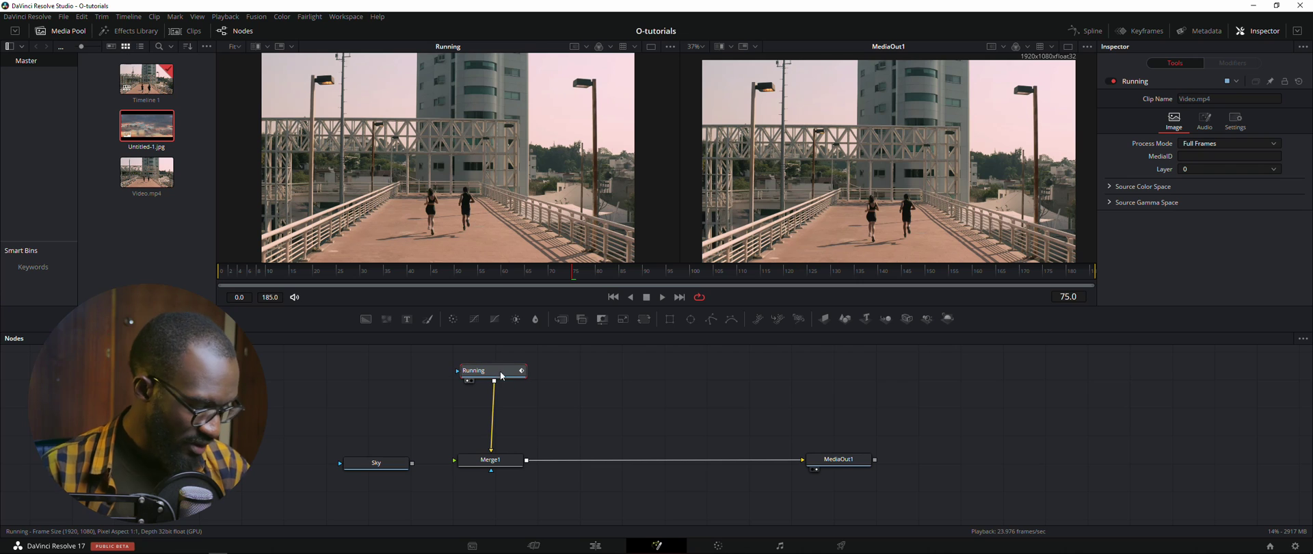
pyautogui.hotkey('shift', 'space')
pyautogui.write('Merge')
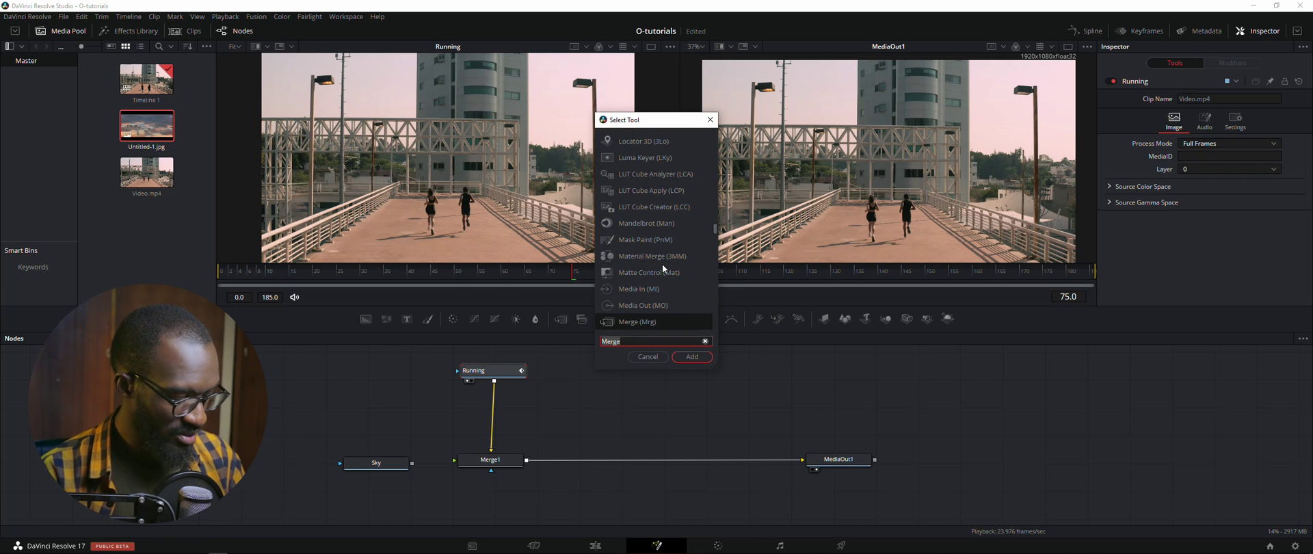
pyautogui.press('BackSpace')
pyautogui.press('BackSpace')
pyautogui.press('BackSpace')
pyautogui.press('BackSpace')
pyautogui.press('BackSpace')
pyautogui.write('luma')
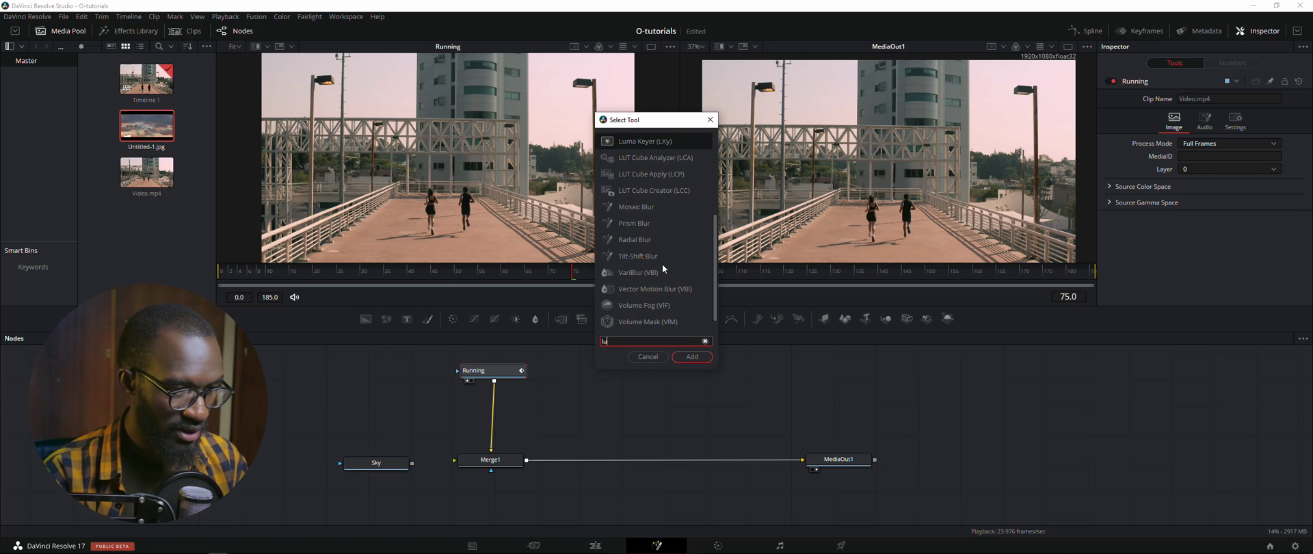
pyautogui.click(666, 140)
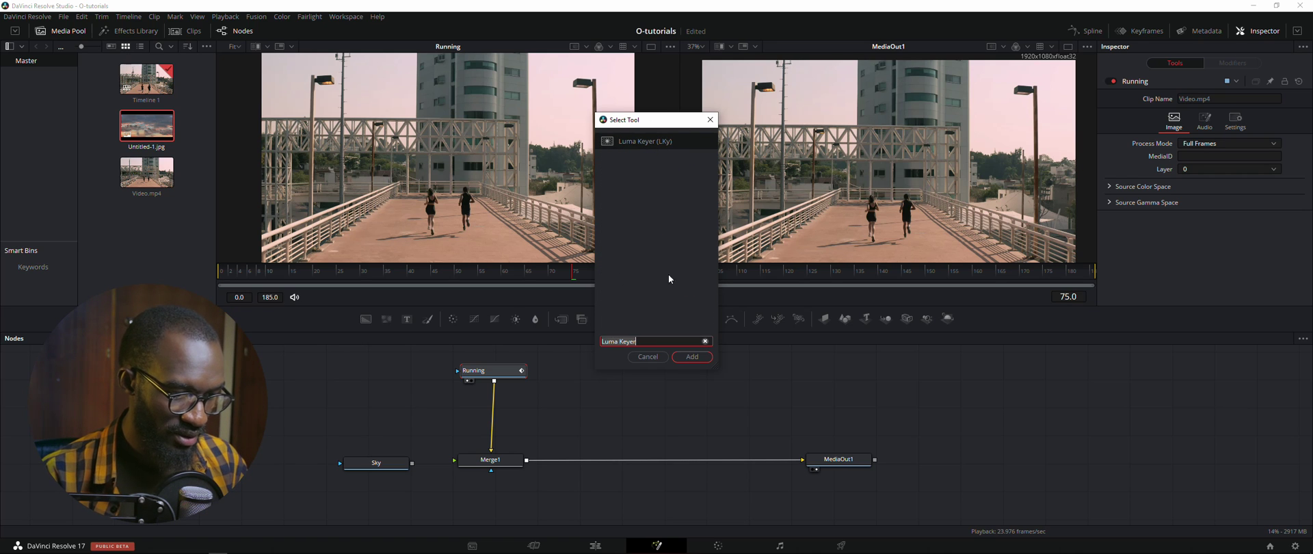
pyautogui.click(692, 357)
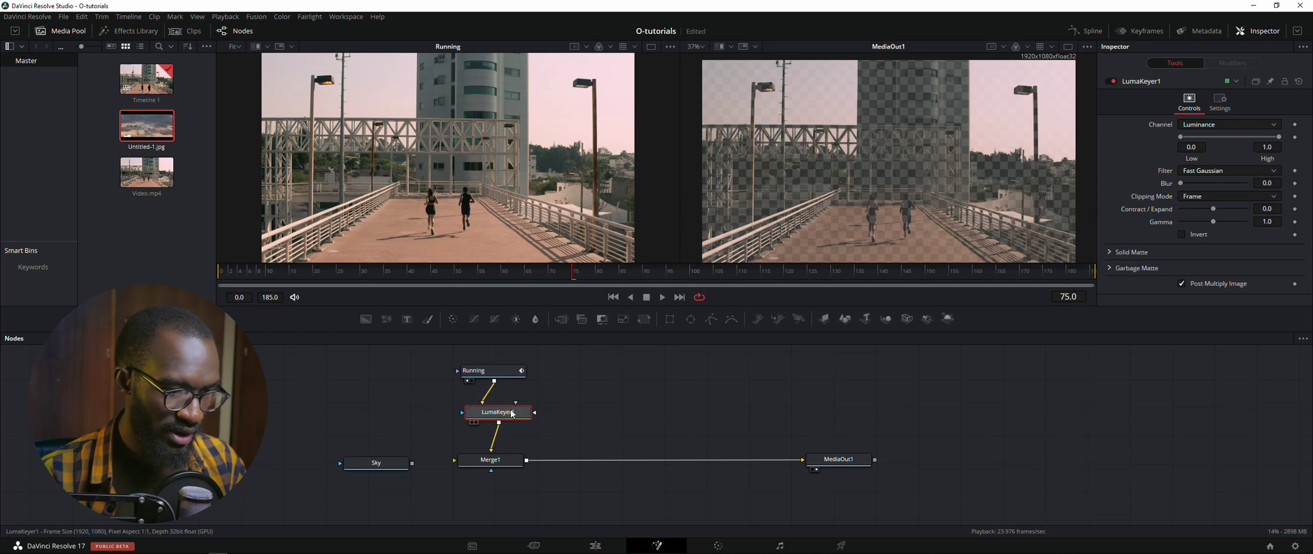
pyautogui.moveTo(497, 376); pyautogui.dragTo(505, 373)
pyautogui.moveTo(517, 413); pyautogui.dragTo(513, 412)
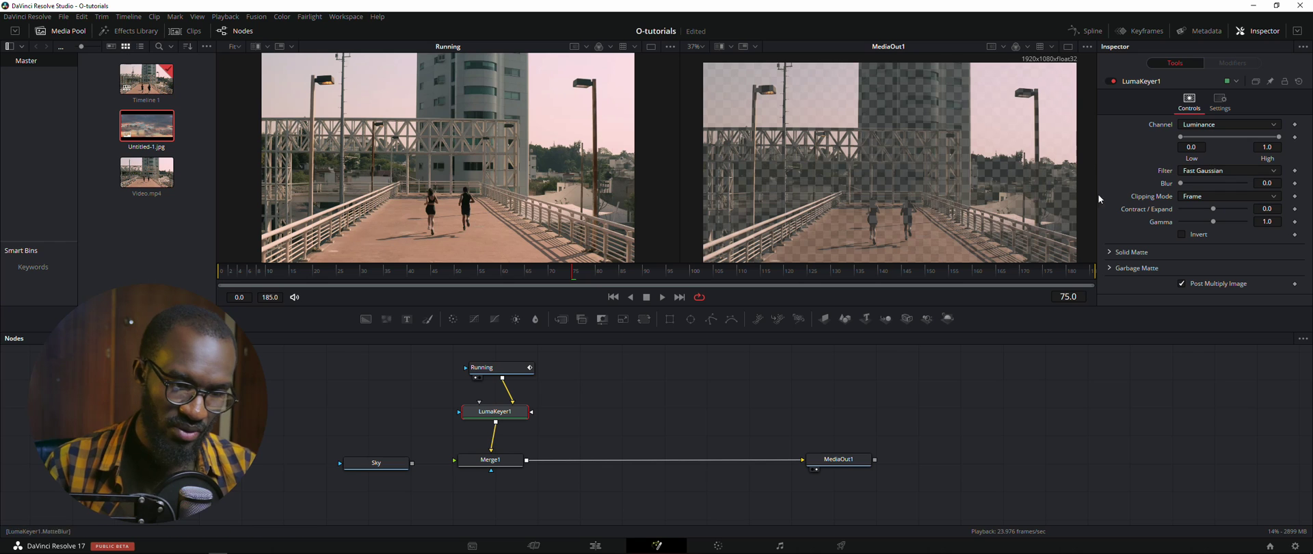
# Invert the Luma Keyer's matte and set its Low threshold to 0.611 on the Luminance channel
pyautogui.click(1182, 234)
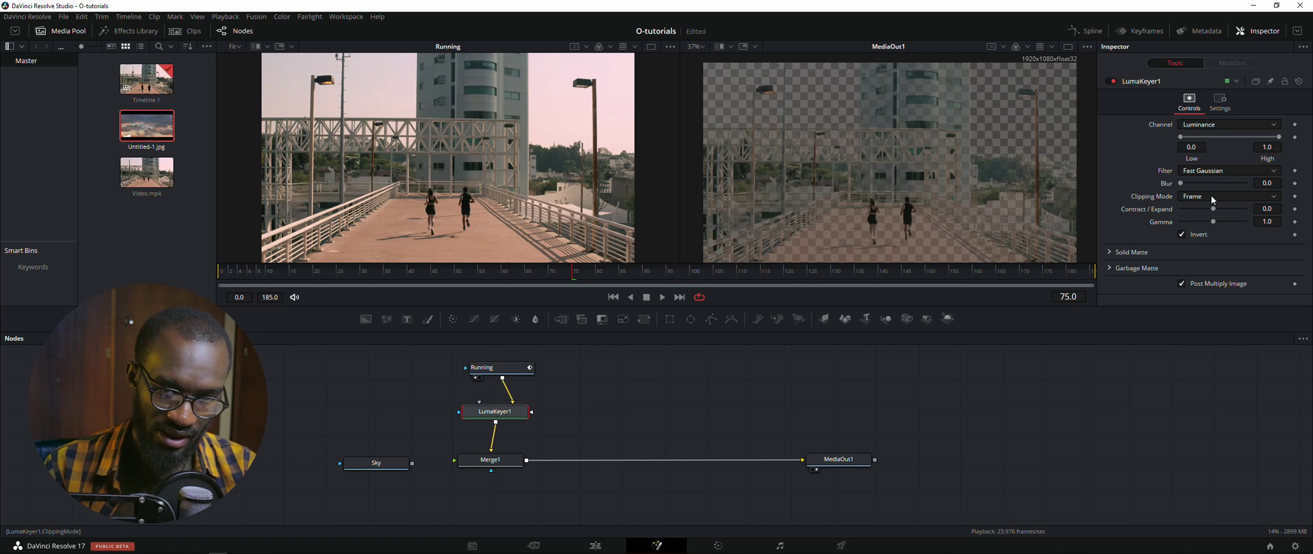
pyautogui.moveTo(1180, 137); pyautogui.dragTo(1253, 137)
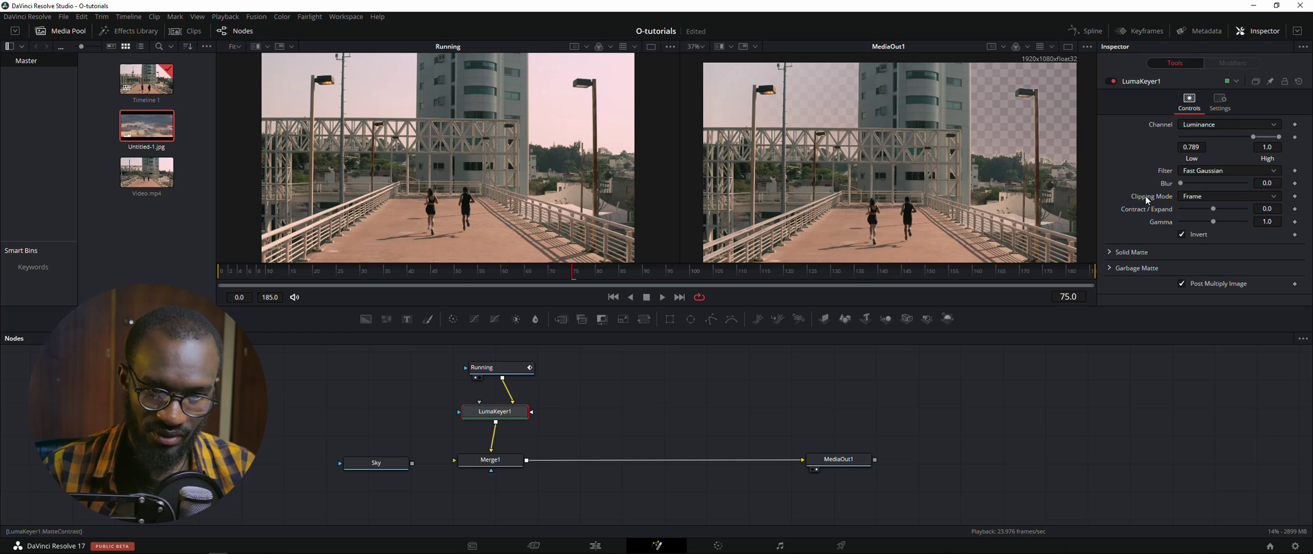
pyautogui.click(1197, 126)
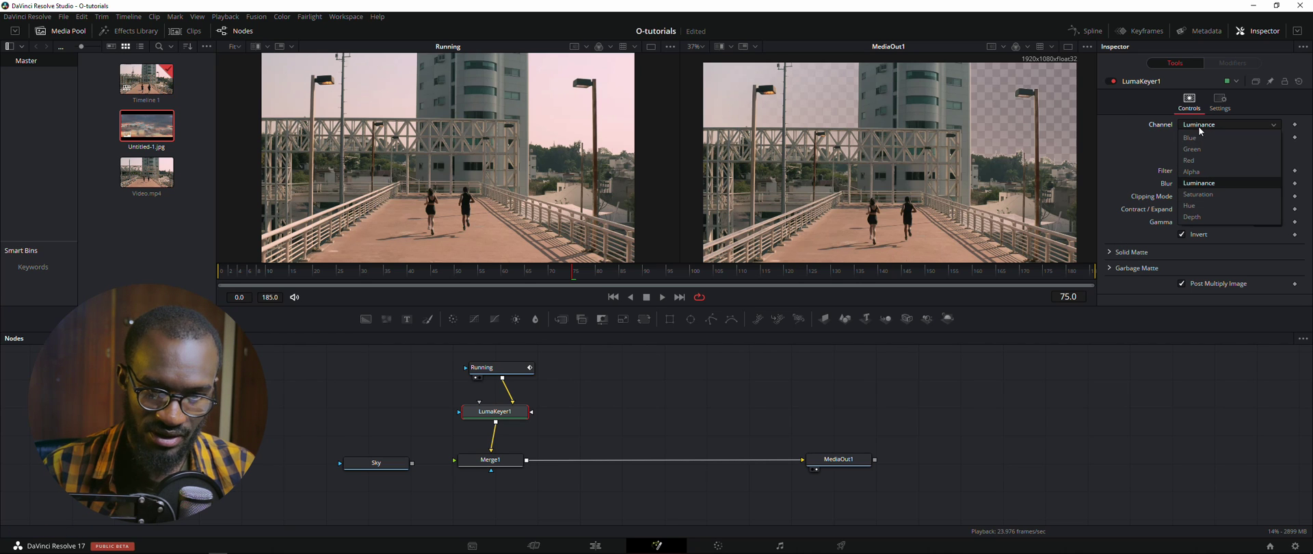
pyautogui.click(1202, 183)
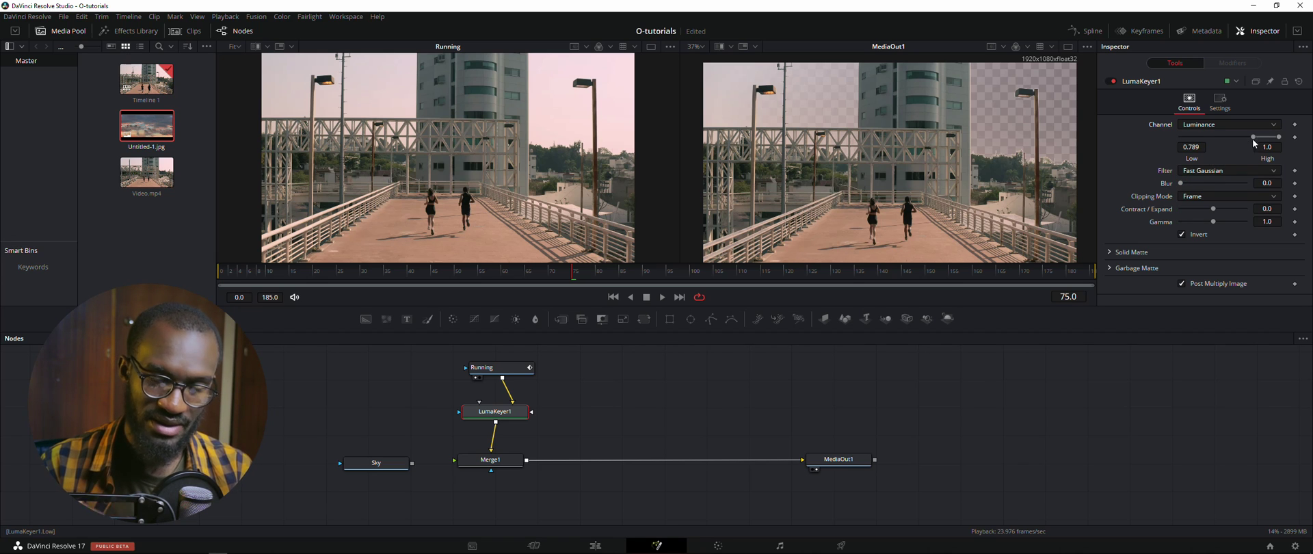
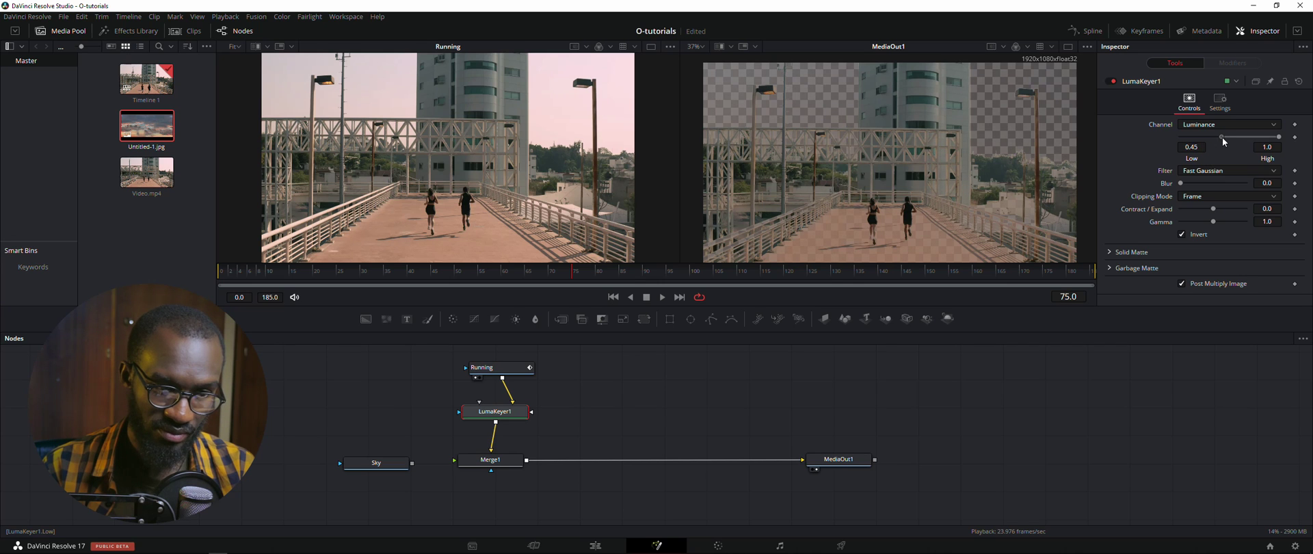
pyautogui.moveTo(1224, 137); pyautogui.dragTo(1236, 136)
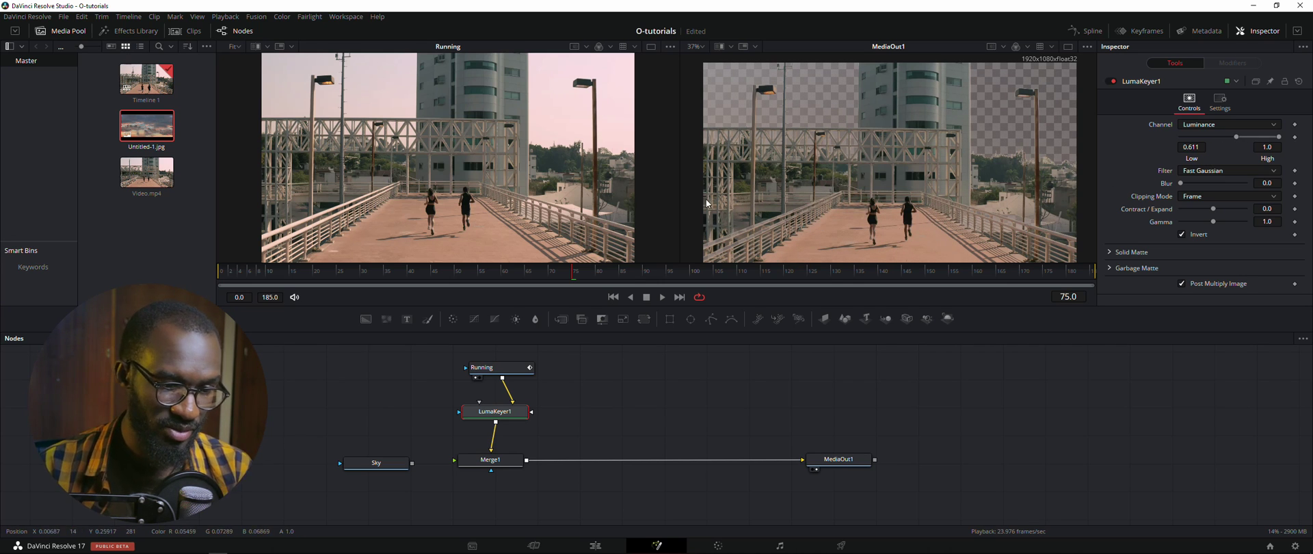
# Space the Running and Luma Keyer nodes farther apart above Merge1
pyautogui.moveTo(859, 204); pyautogui.dragTo(863, 196)
pyautogui.moveTo(561, 386); pyautogui.dragTo(572, 415)
pyautogui.moveTo(513, 392); pyautogui.dragTo(529, 373)
pyautogui.moveTo(515, 441); pyautogui.dragTo(522, 439)
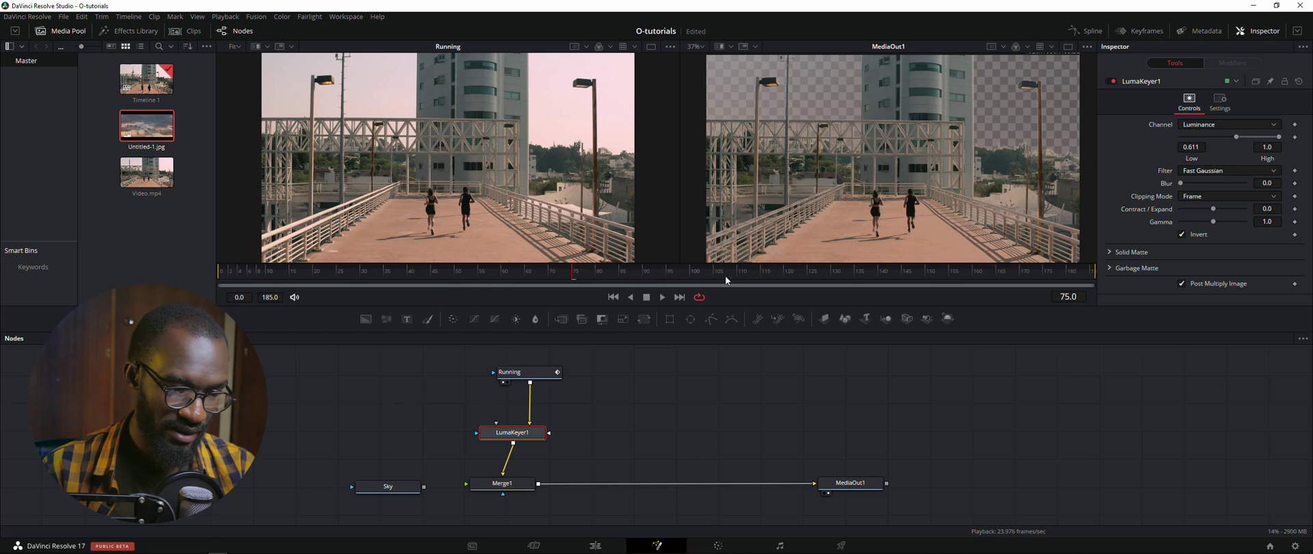
pyautogui.moveTo(826, 210); pyautogui.dragTo(808, 191)
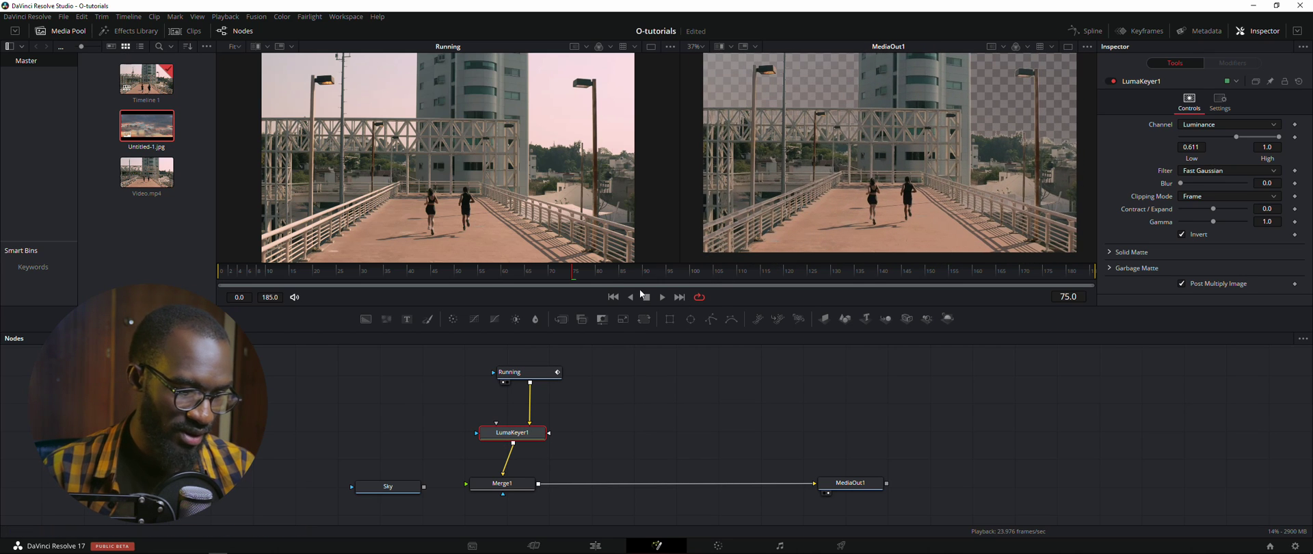
# Try a wide rectangle mask over the lower part of the frame on the Luma Keyer, and delete it
pyautogui.click(670, 319)
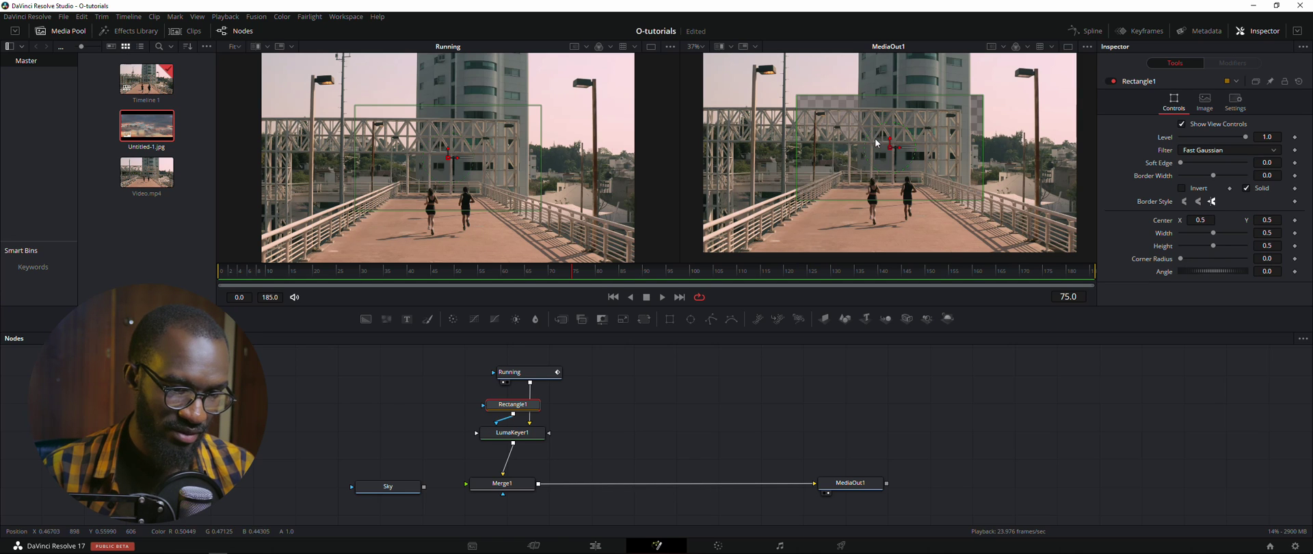
pyautogui.moveTo(889, 144); pyautogui.dragTo(1088, 182)
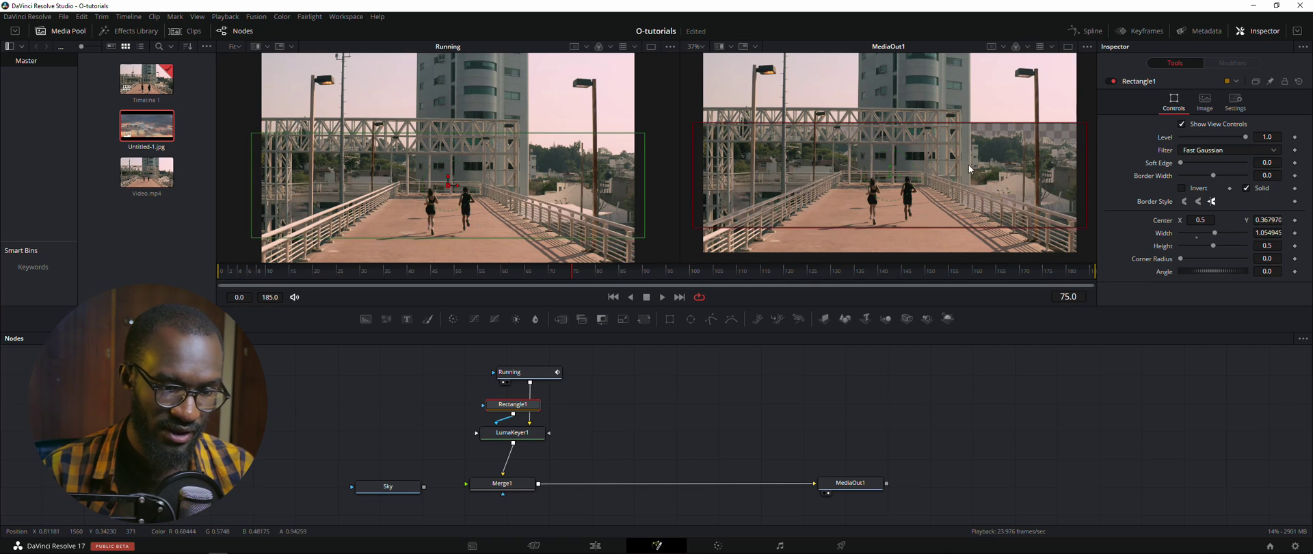
pyautogui.moveTo(891, 220); pyautogui.dragTo(892, 248)
pyautogui.moveTo(912, 163); pyautogui.dragTo(912, 183)
pyautogui.hotkey('ctrl', 'z')
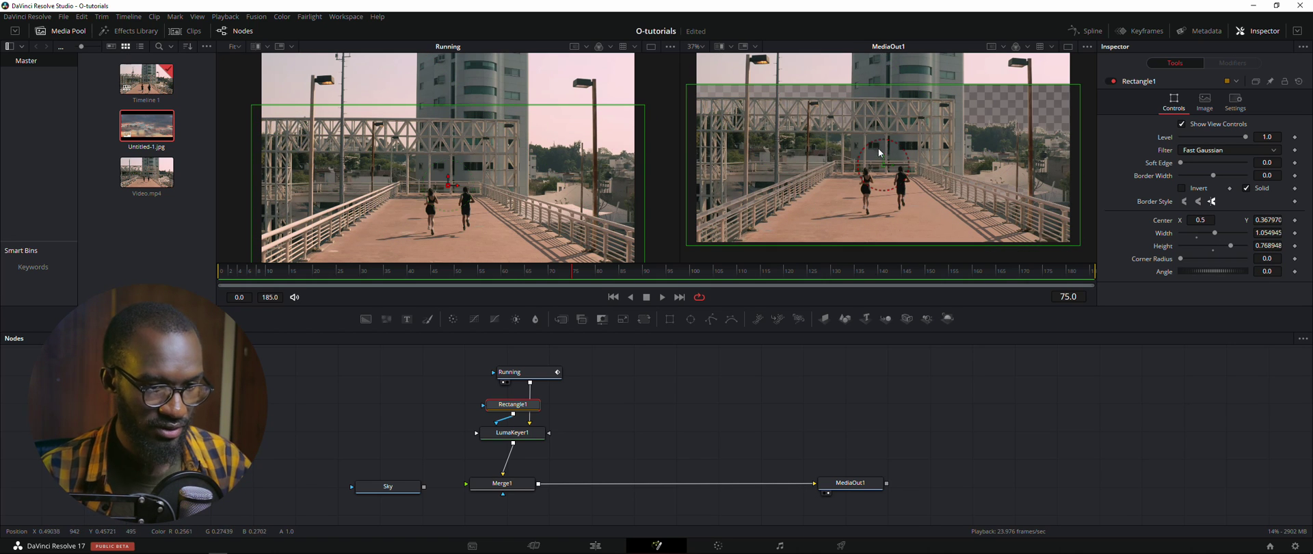
pyautogui.moveTo(882, 155); pyautogui.dragTo(881, 186)
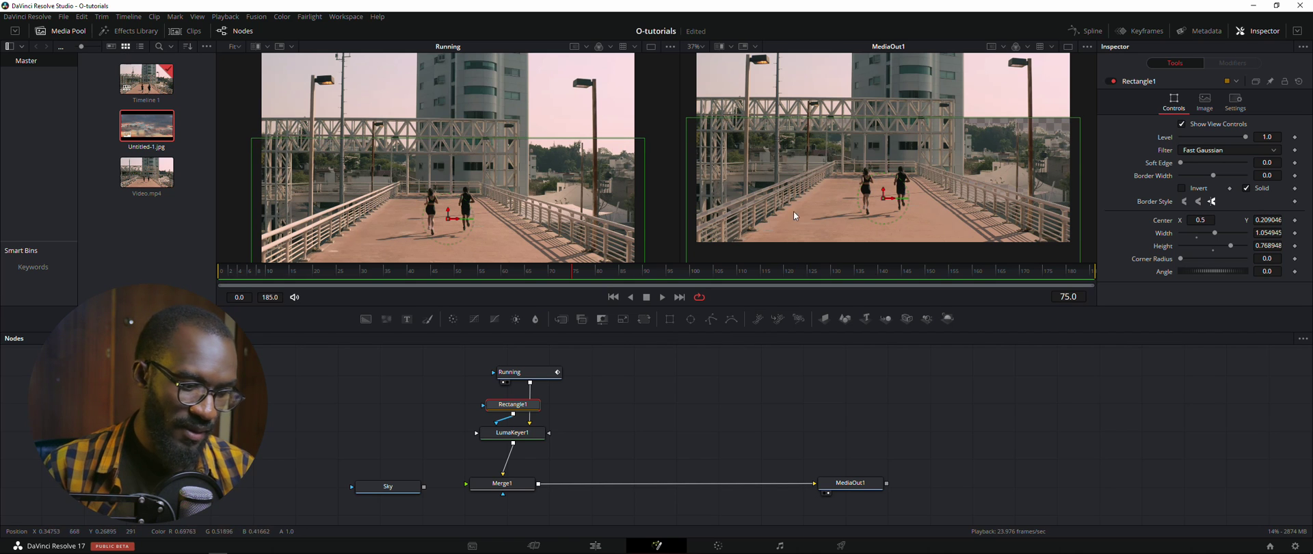
pyautogui.moveTo(502, 402); pyautogui.dragTo(468, 400)
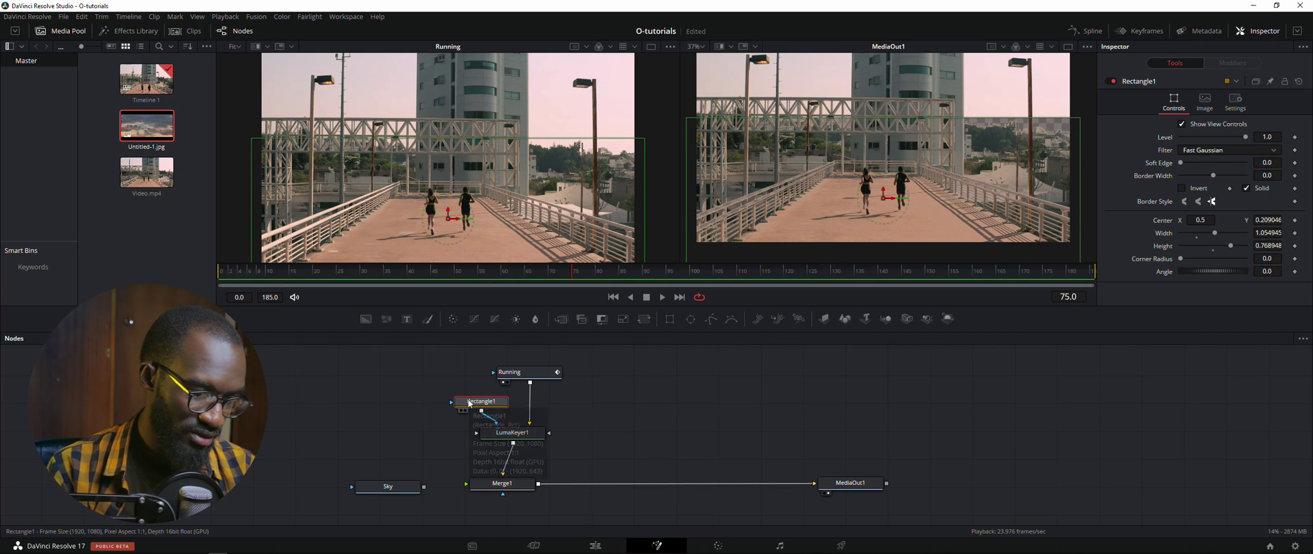
pyautogui.press('Delete')
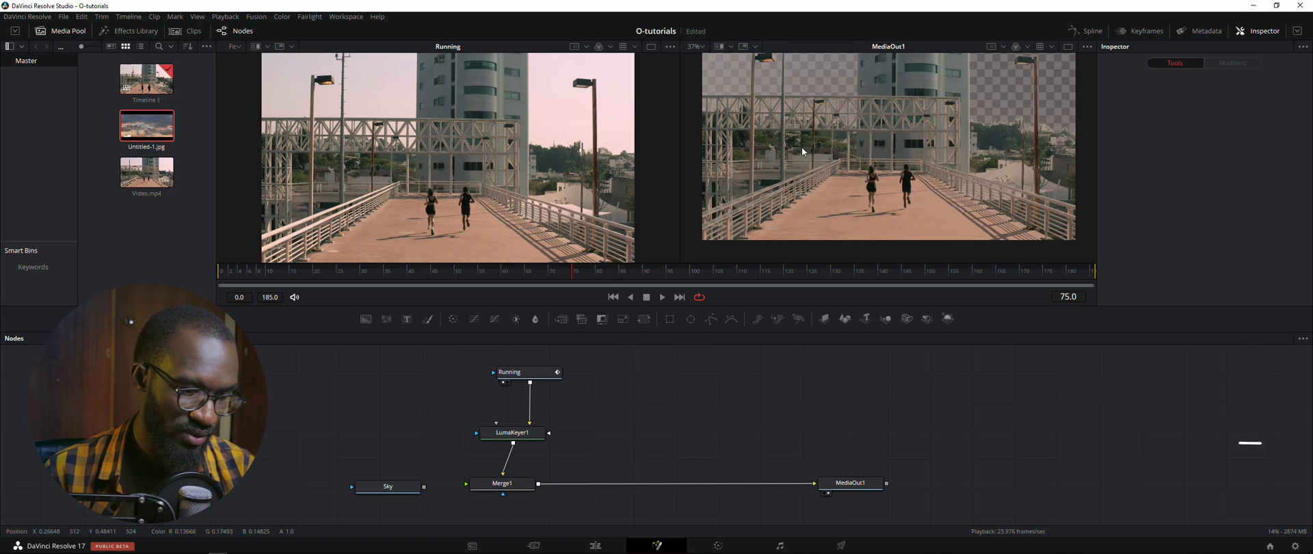
# Add a Polygon mask and draw a closed shape enclosing the bridge and ground below the skyline
pyautogui.click(710, 319)
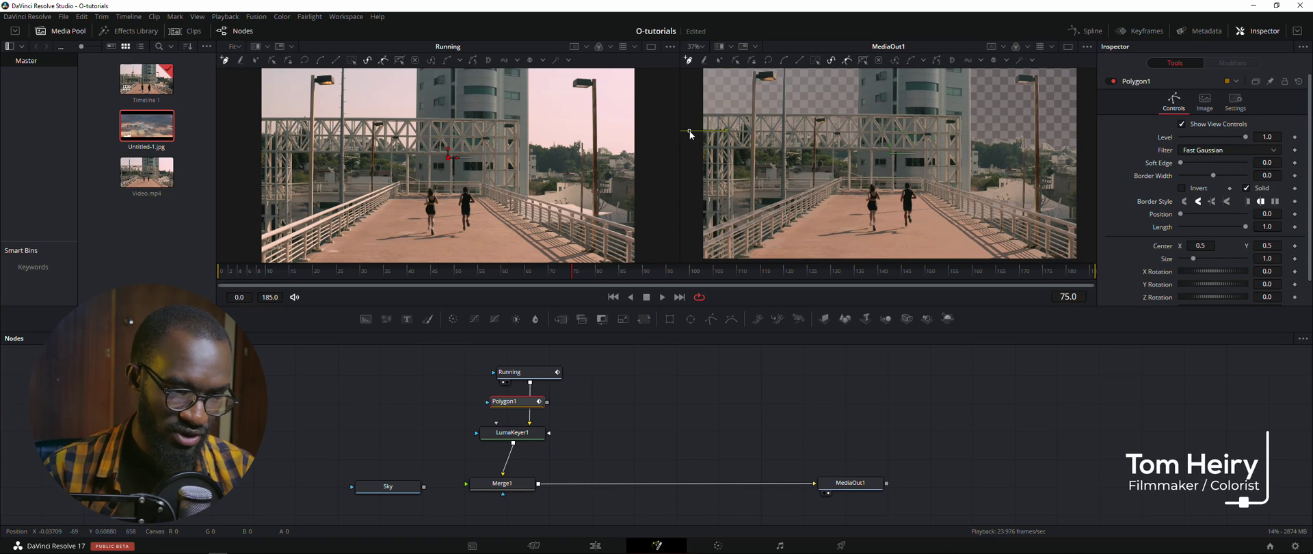
pyautogui.click(1085, 155)
pyautogui.moveTo(1085, 156); pyautogui.dragTo(1052, 93)
pyautogui.click(1056, 208)
pyautogui.moveTo(746, 216); pyautogui.dragTo(821, 216)
pyautogui.click(728, 210)
pyautogui.moveTo(729, 210); pyautogui.dragTo(728, 263)
pyautogui.hscroll(3, 732, 155)
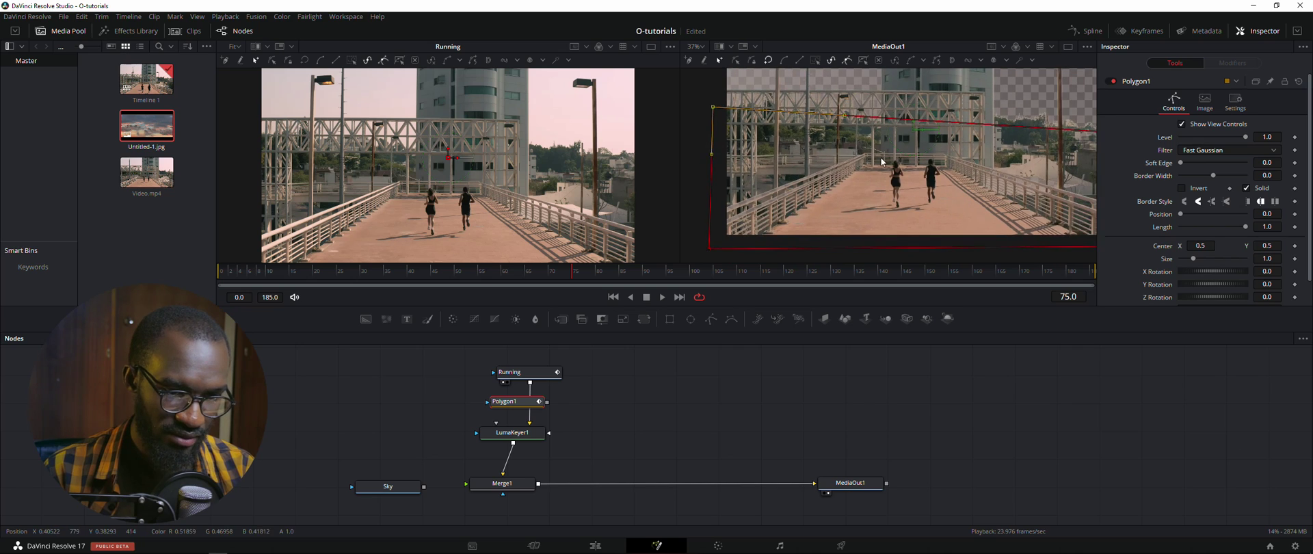
pyautogui.click(1070, 149)
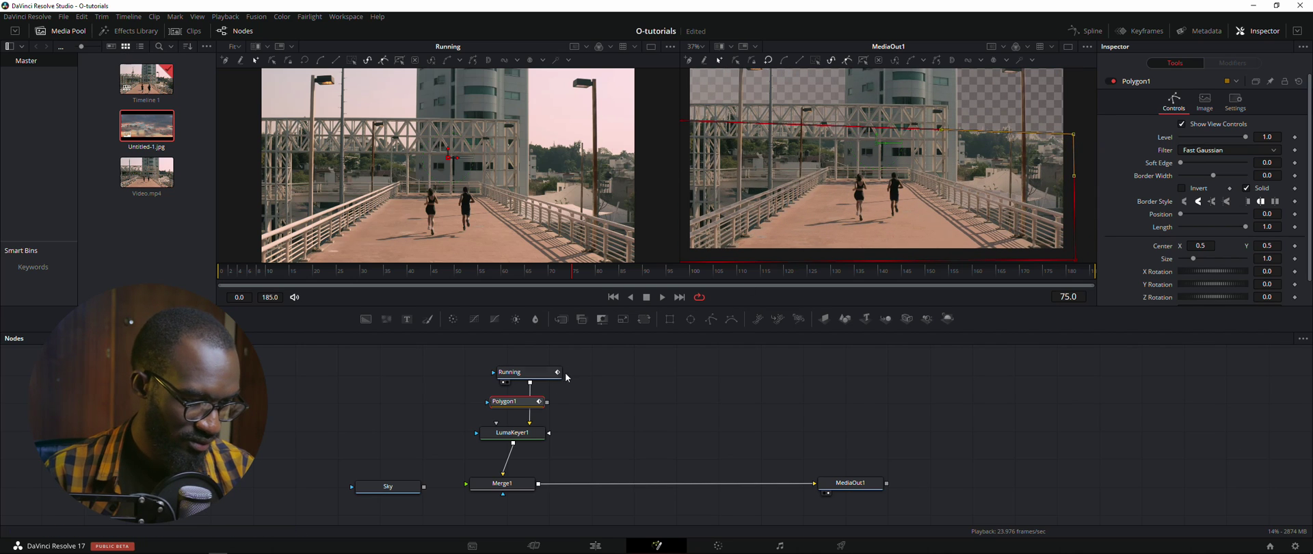
# Pull the Polygon node out of the Running connection and attach it to the Luma Keyer's mask input
pyautogui.moveTo(518, 404); pyautogui.dragTo(526, 442)
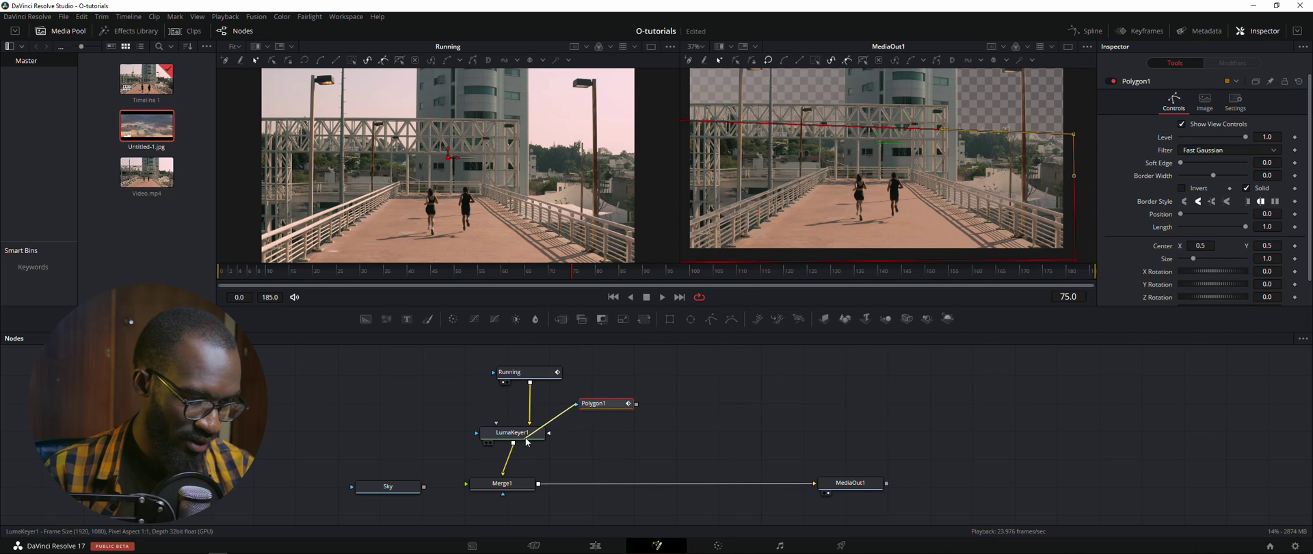
pyautogui.moveTo(623, 407); pyautogui.dragTo(549, 433)
pyautogui.moveTo(611, 410); pyautogui.dragTo(615, 429)
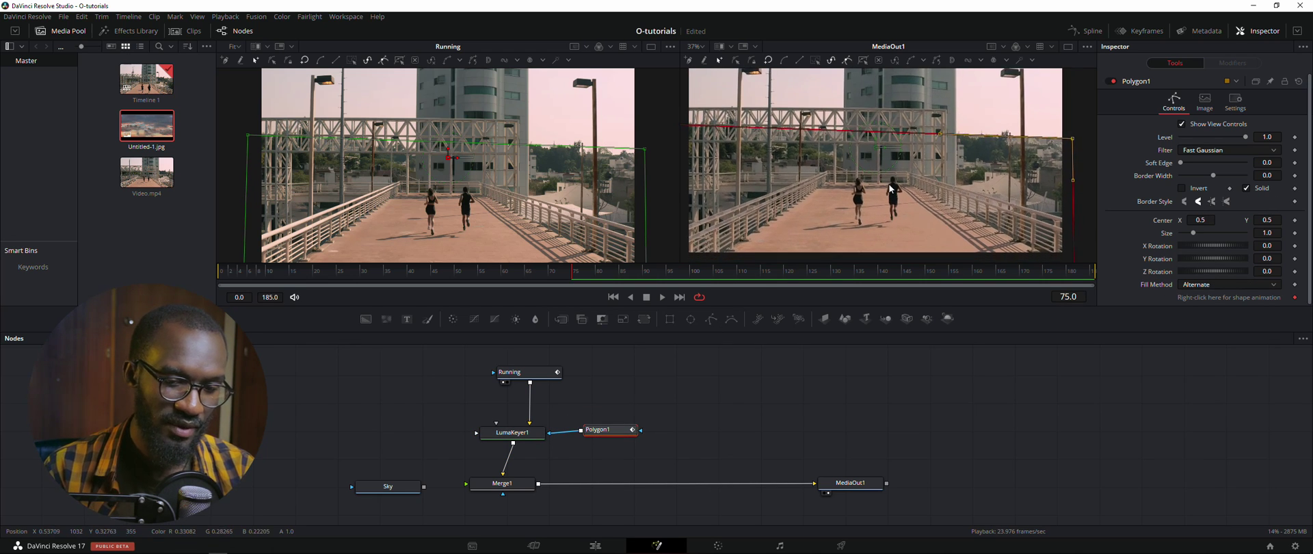
# Invert the polygon mask and set its Soft Edge to 0.0331
pyautogui.click(1181, 189)
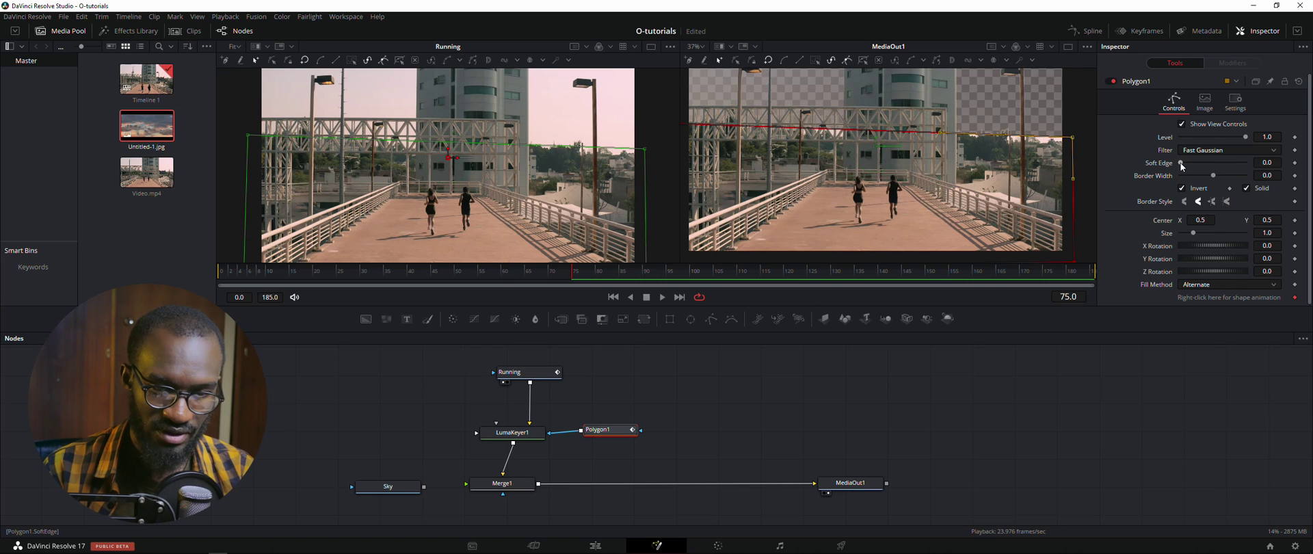
pyautogui.moveTo(1183, 163); pyautogui.dragTo(1191, 166)
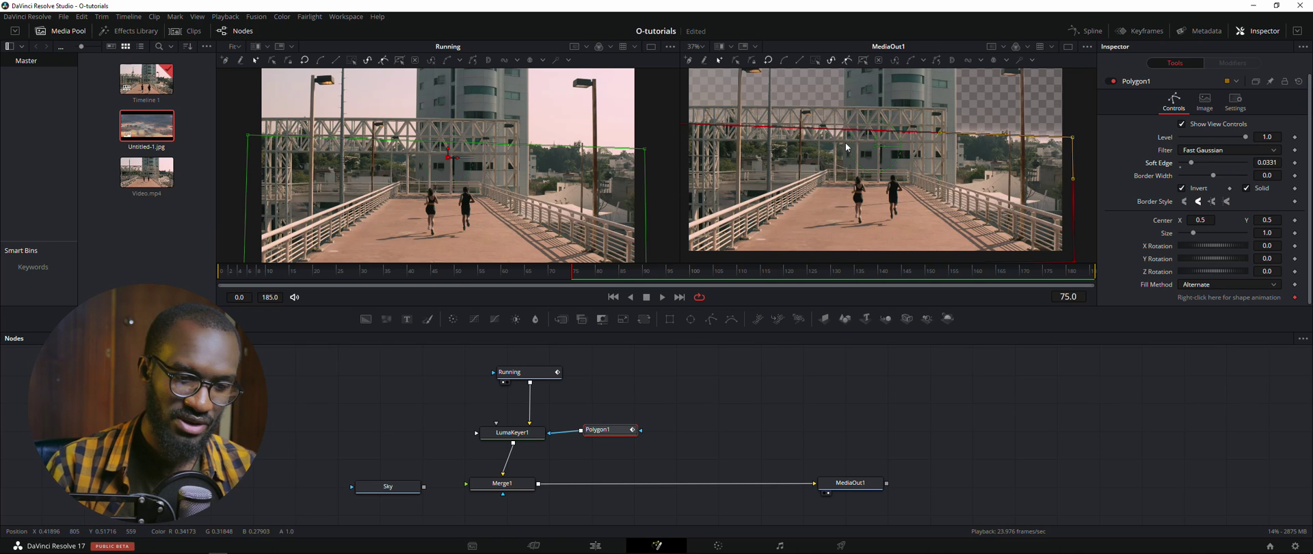
pyautogui.scroll(-2, 845, 142)
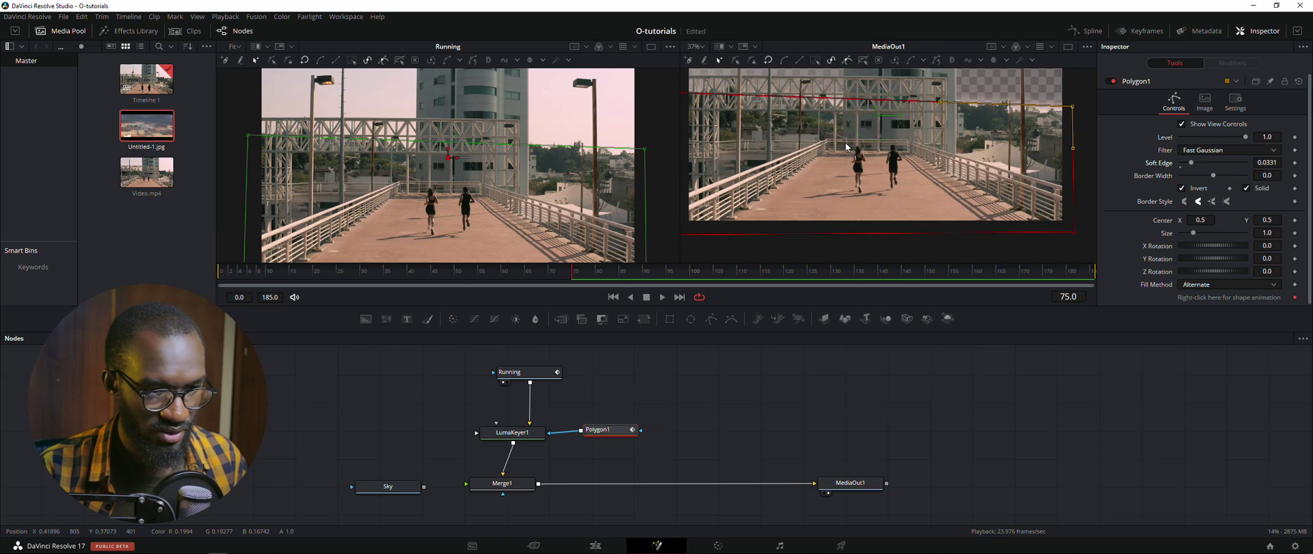
pyautogui.scroll(3, 845, 143)
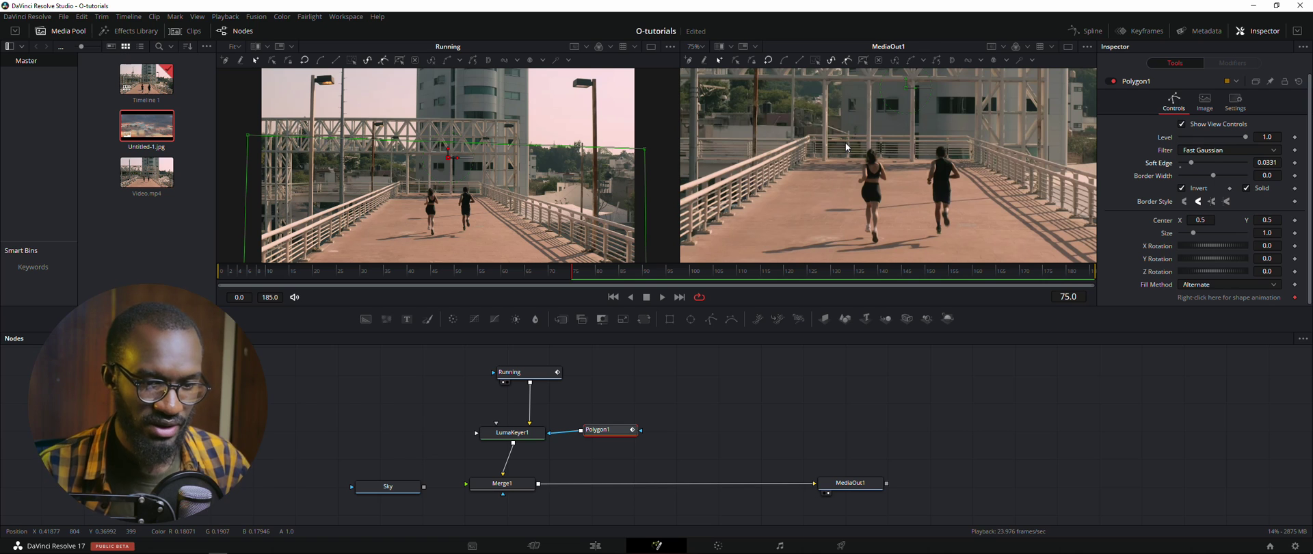
pyautogui.scroll(3, 870, 154)
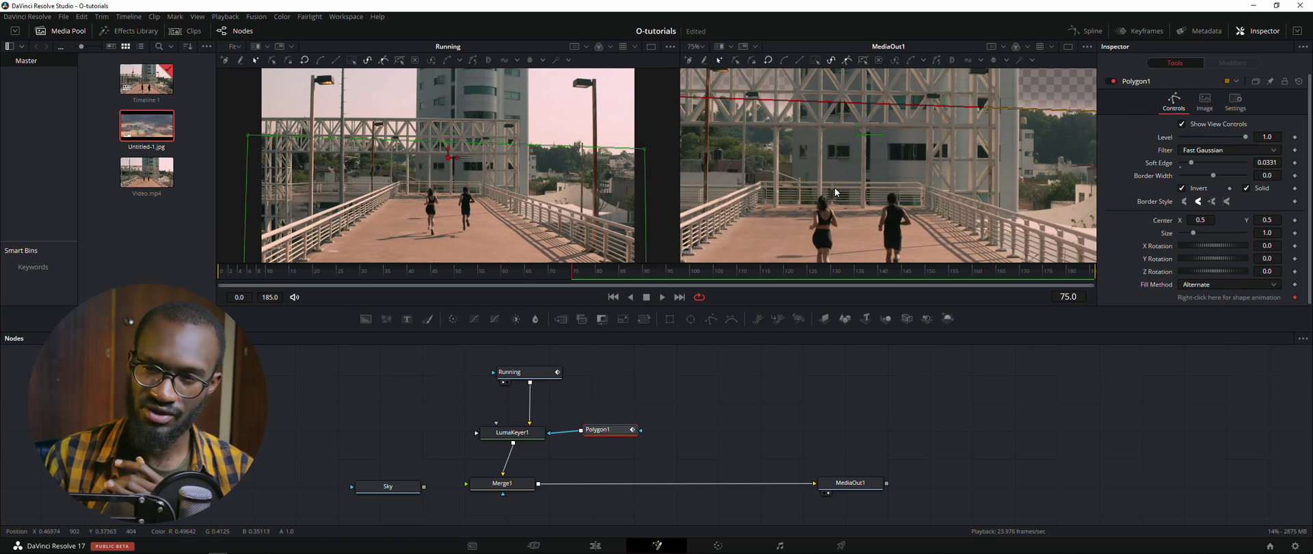
pyautogui.moveTo(892, 152); pyautogui.dragTo(863, 187)
pyautogui.moveTo(941, 172); pyautogui.dragTo(886, 158)
pyautogui.hscroll(1, 886, 156)
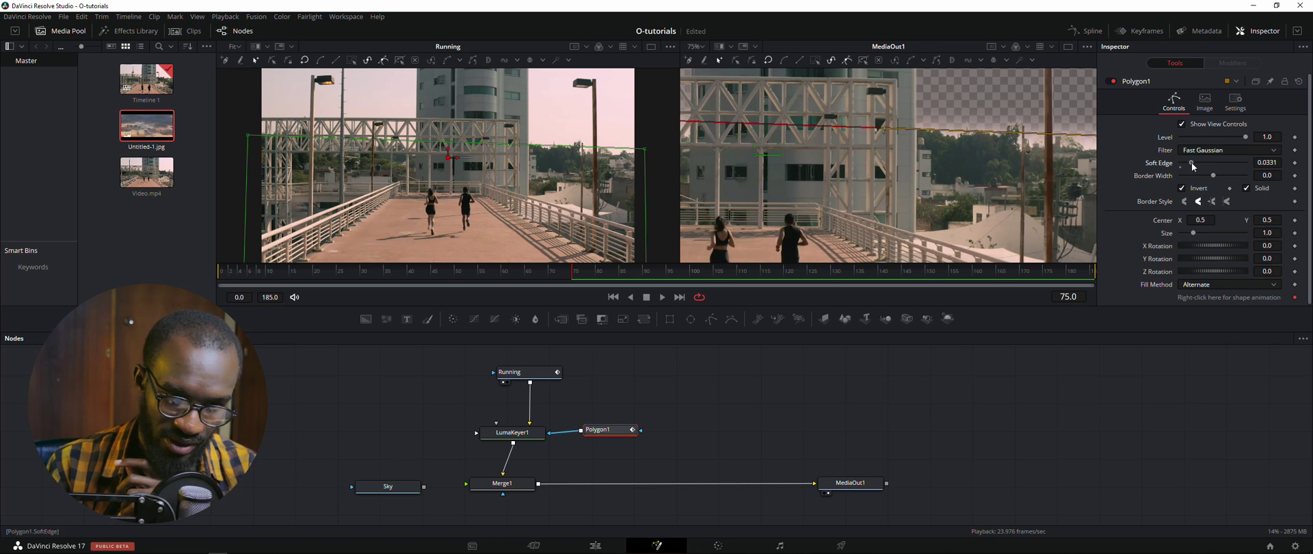
# Raise the polygon mask to Center Y 0.540293 and set its Soft Edge to 0.0535
pyautogui.moveTo(1192, 162); pyautogui.dragTo(1190, 163)
pyautogui.hscroll(-1, 821, 140)
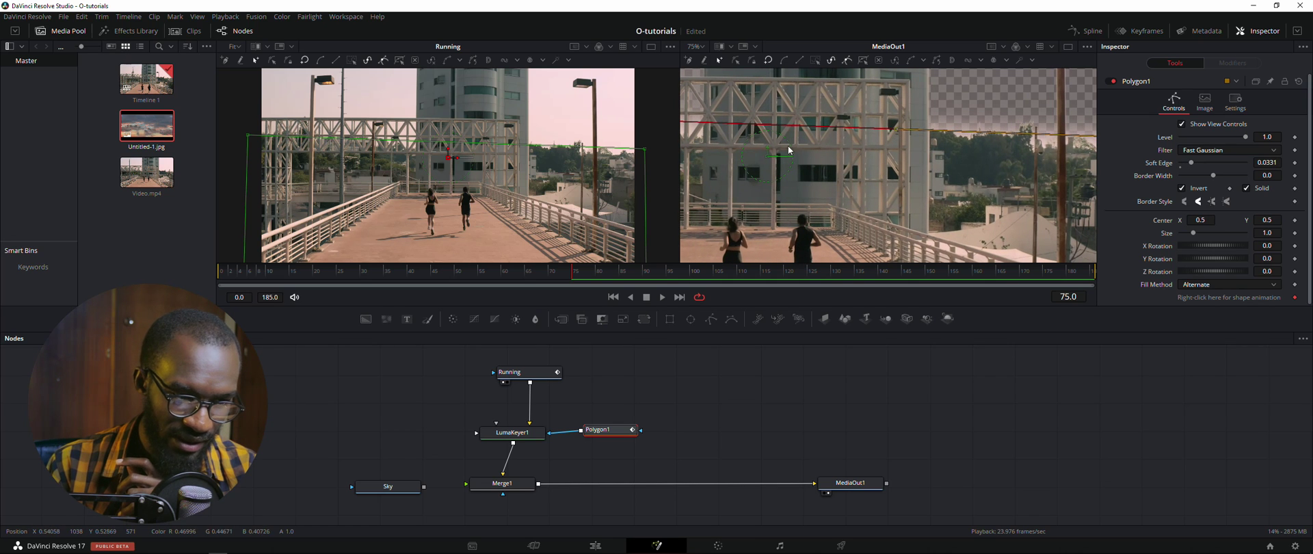
pyautogui.moveTo(768, 152); pyautogui.dragTo(769, 131)
pyautogui.moveTo(810, 166); pyautogui.dragTo(925, 179)
pyautogui.scroll(3, 926, 180)
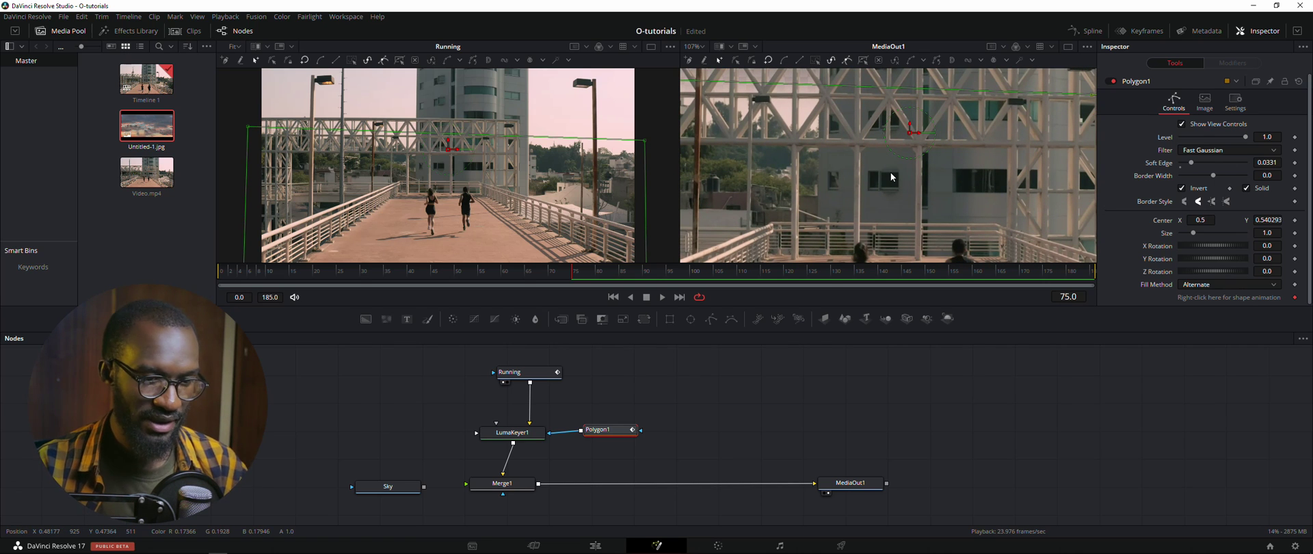
pyautogui.scroll(-12, 890, 176)
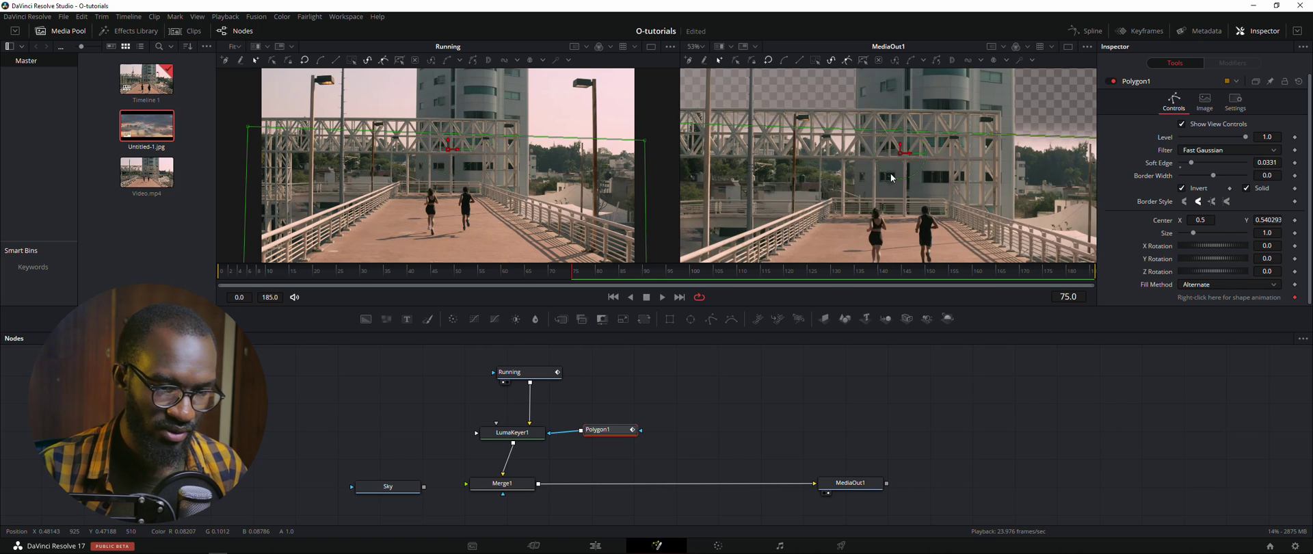
pyautogui.scroll(1, 890, 173)
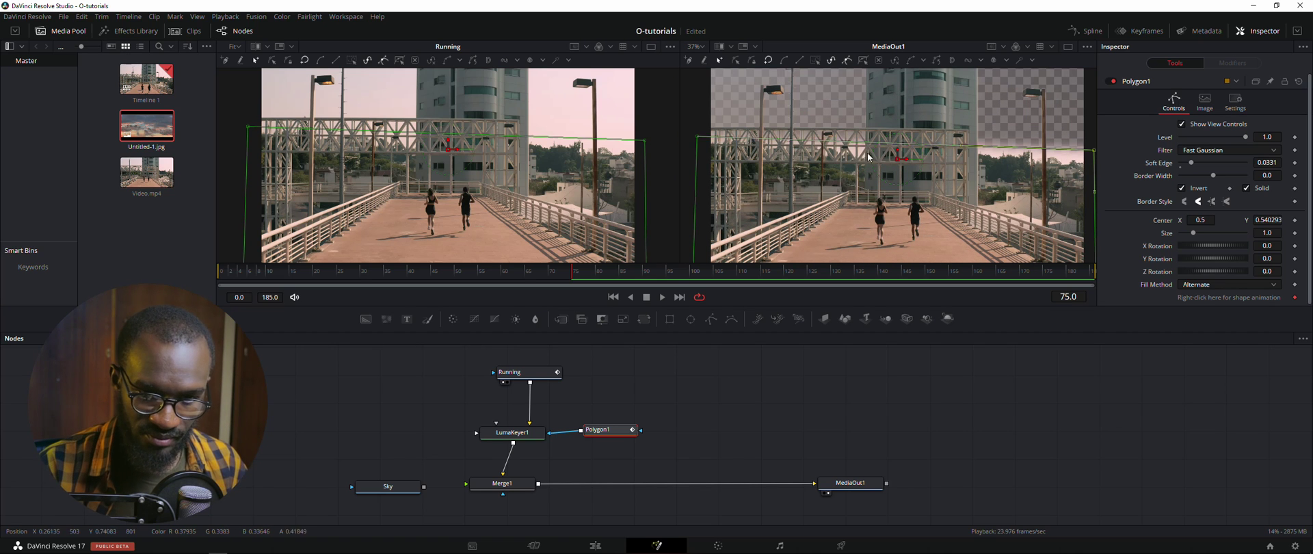
pyautogui.moveTo(1191, 161); pyautogui.dragTo(1197, 163)
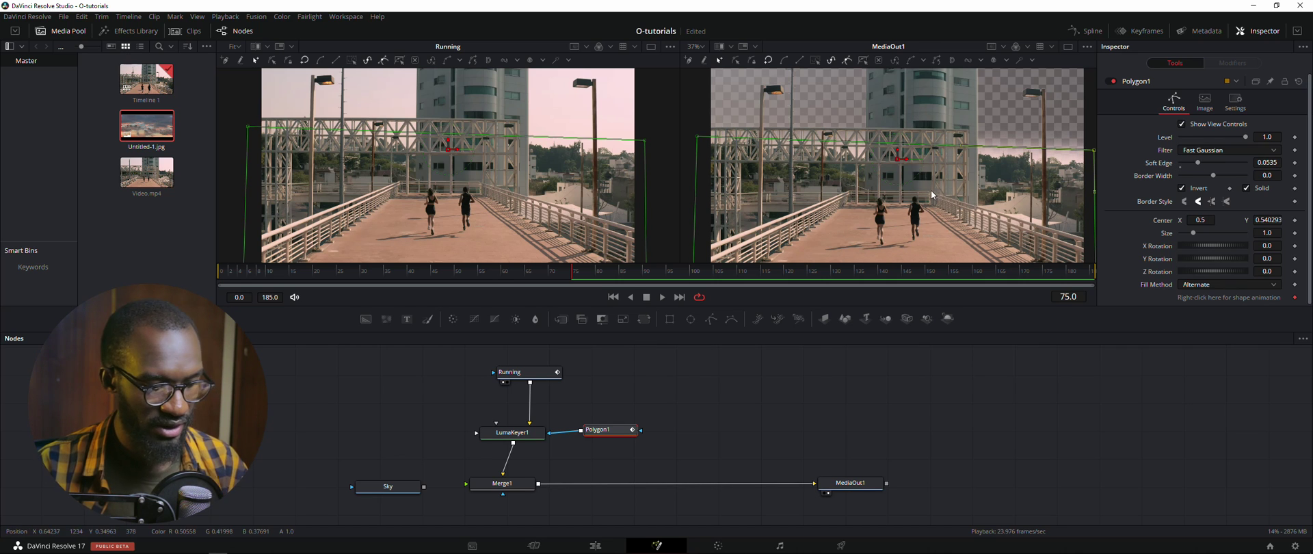
pyautogui.moveTo(930, 195); pyautogui.dragTo(929, 191)
# Try connecting the Sky node to Merge1's foreground input, and disconnect it
pyautogui.moveTo(393, 489); pyautogui.dragTo(382, 478)
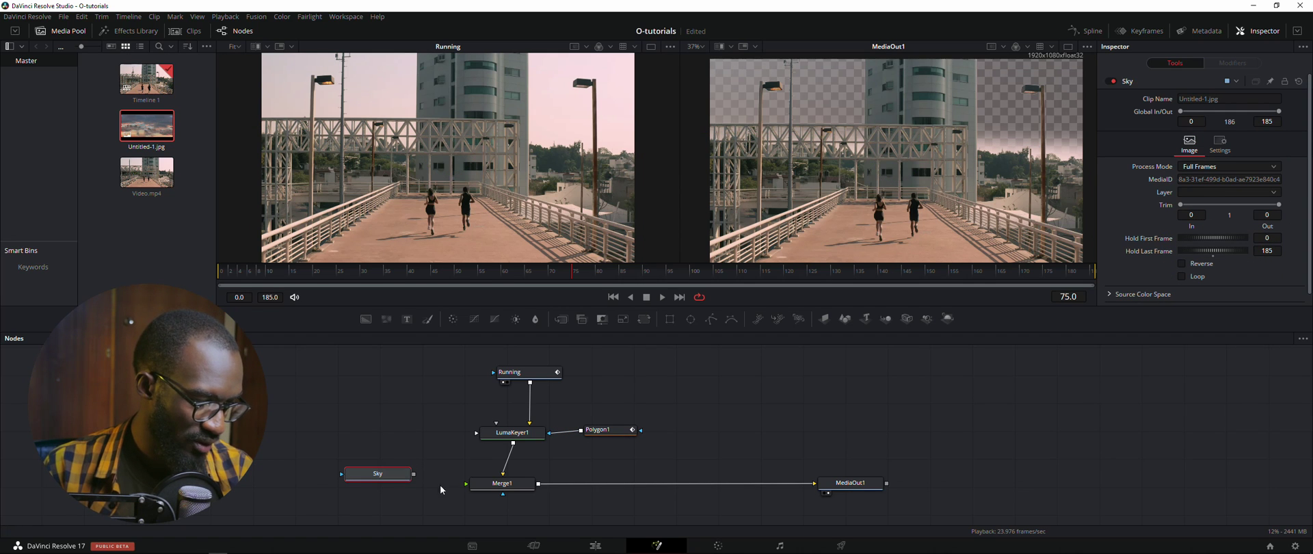
pyautogui.moveTo(466, 483); pyautogui.dragTo(392, 487)
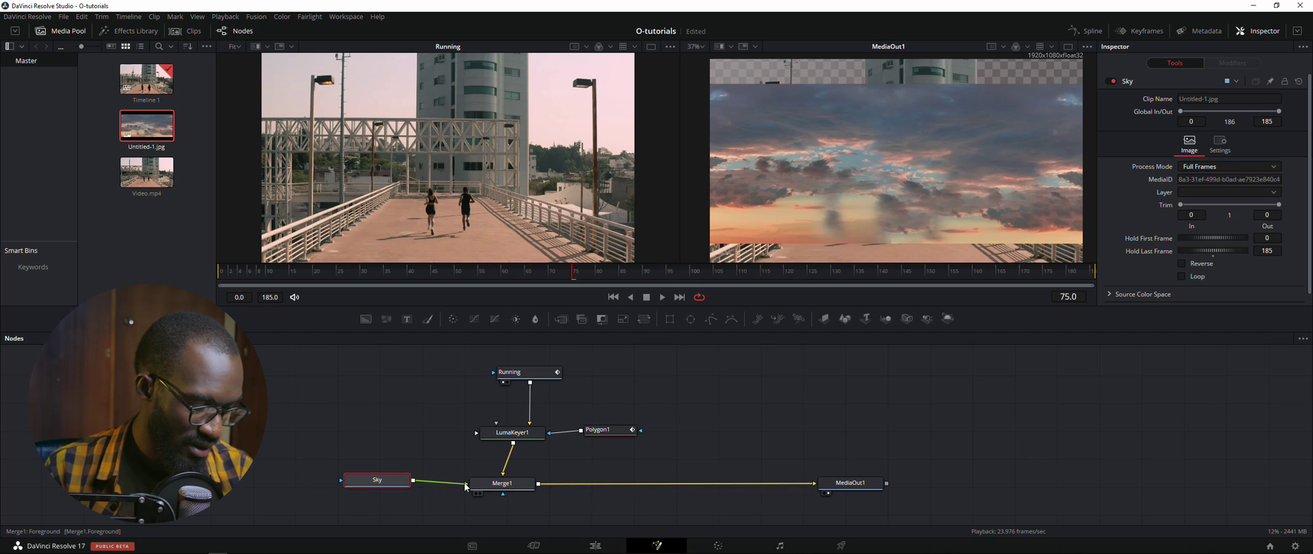
pyautogui.moveTo(371, 484); pyautogui.dragTo(338, 465)
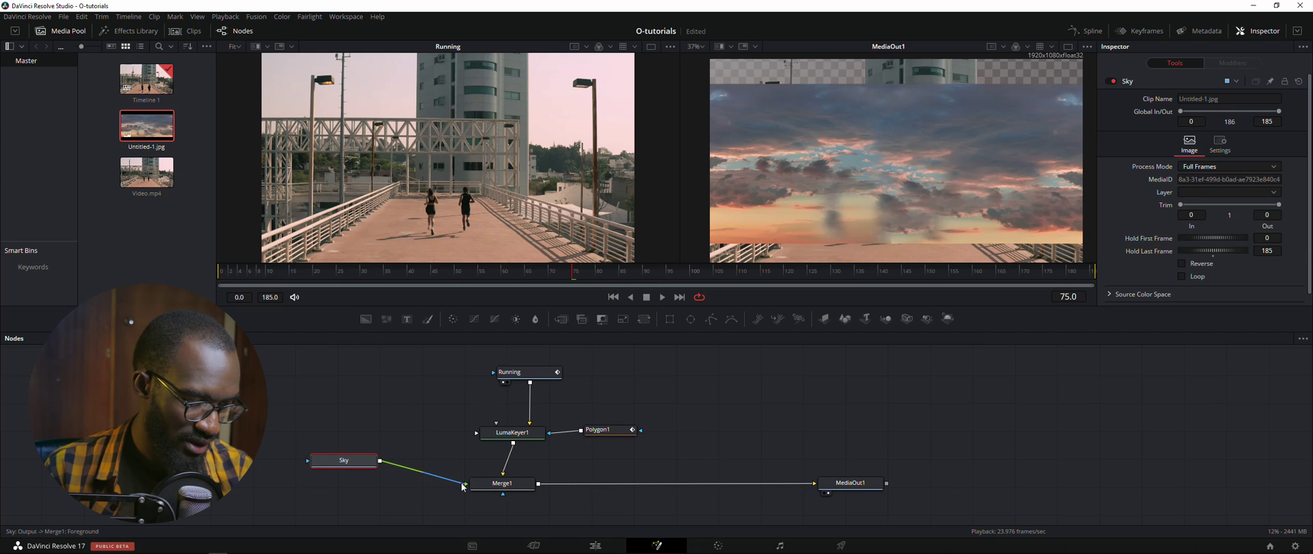
pyautogui.moveTo(462, 484); pyautogui.dragTo(597, 457)
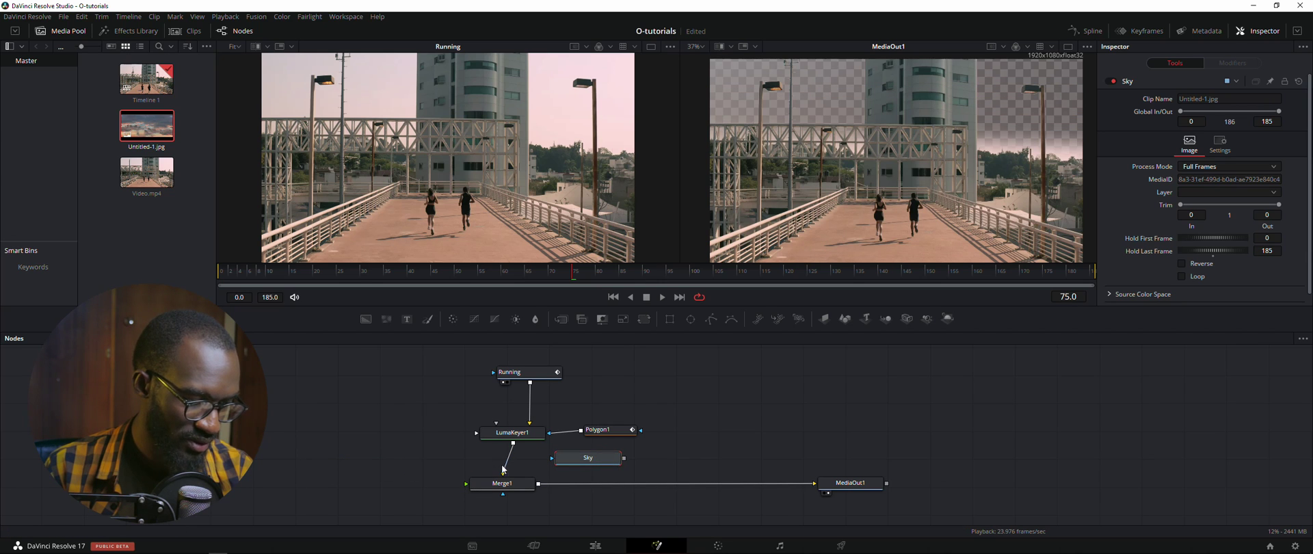
# Detach the Luma Keyer from Merge1 and move the Luma Keyer, Polygon and Sky nodes clear of the merge, leaving Sky disconnected
pyautogui.moveTo(503, 470)
pyautogui.mouseDown()
pyautogui.moveTo(467, 482)
pyautogui.moveTo(511, 483)
pyautogui.moveTo(484, 468)
pyautogui.moveTo(527, 473)
pyautogui.mouseUp()
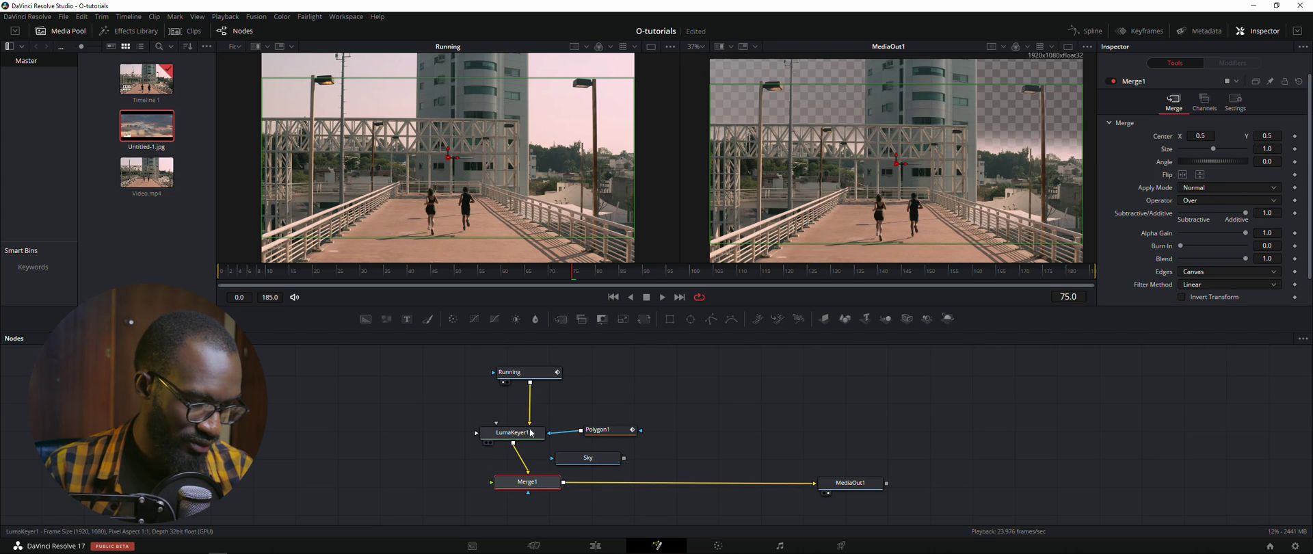
pyautogui.moveTo(519, 438); pyautogui.dragTo(427, 484)
pyautogui.moveTo(592, 434); pyautogui.dragTo(383, 428)
pyautogui.moveTo(485, 482)
pyautogui.mouseDown()
pyautogui.moveTo(466, 511)
pyautogui.moveTo(508, 487)
pyautogui.mouseUp()
pyautogui.moveTo(578, 463); pyautogui.dragTo(525, 480)
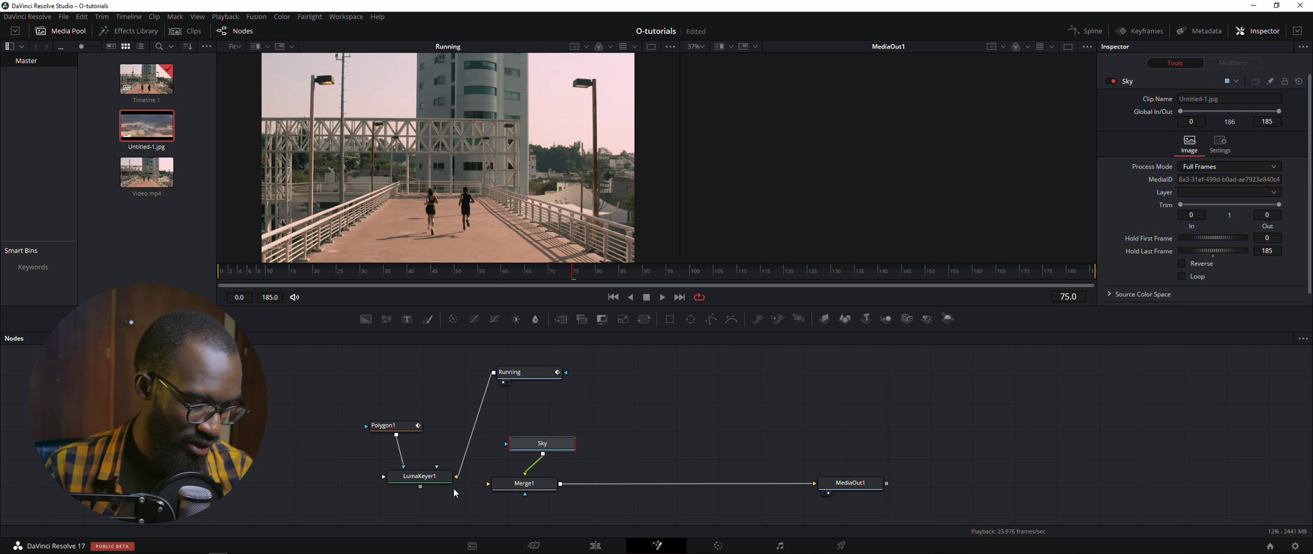
pyautogui.moveTo(536, 439); pyautogui.dragTo(454, 500)
# Connect the Sky node to Merge1's background input and the Luma Keyer output to its foreground input
pyautogui.moveTo(526, 483); pyautogui.dragTo(588, 480)
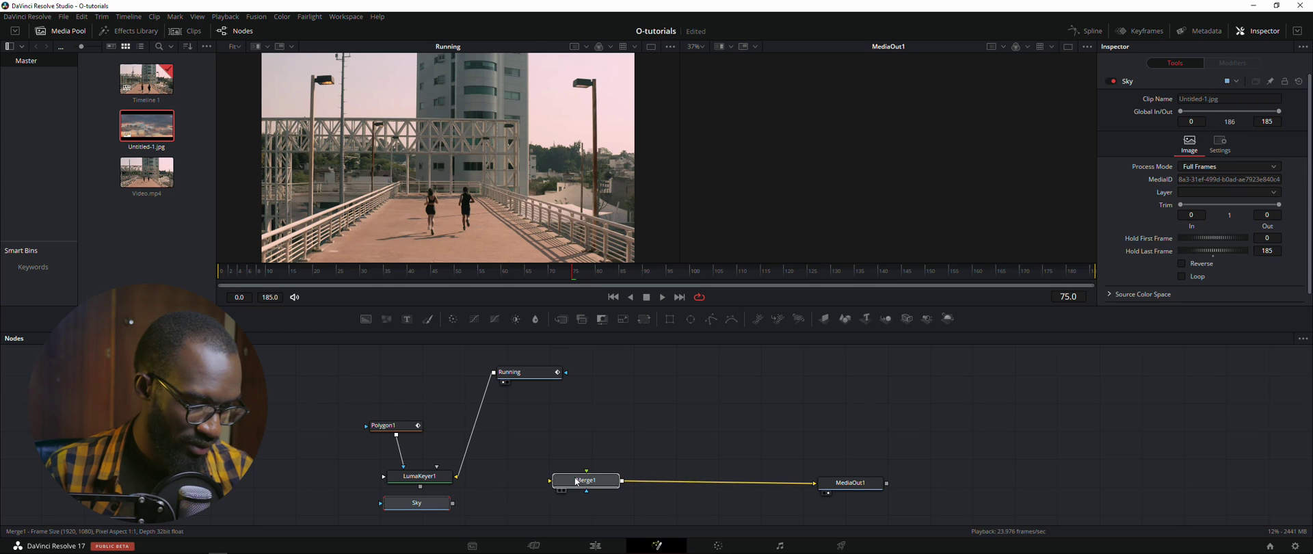
pyautogui.moveTo(417, 502); pyautogui.dragTo(486, 490)
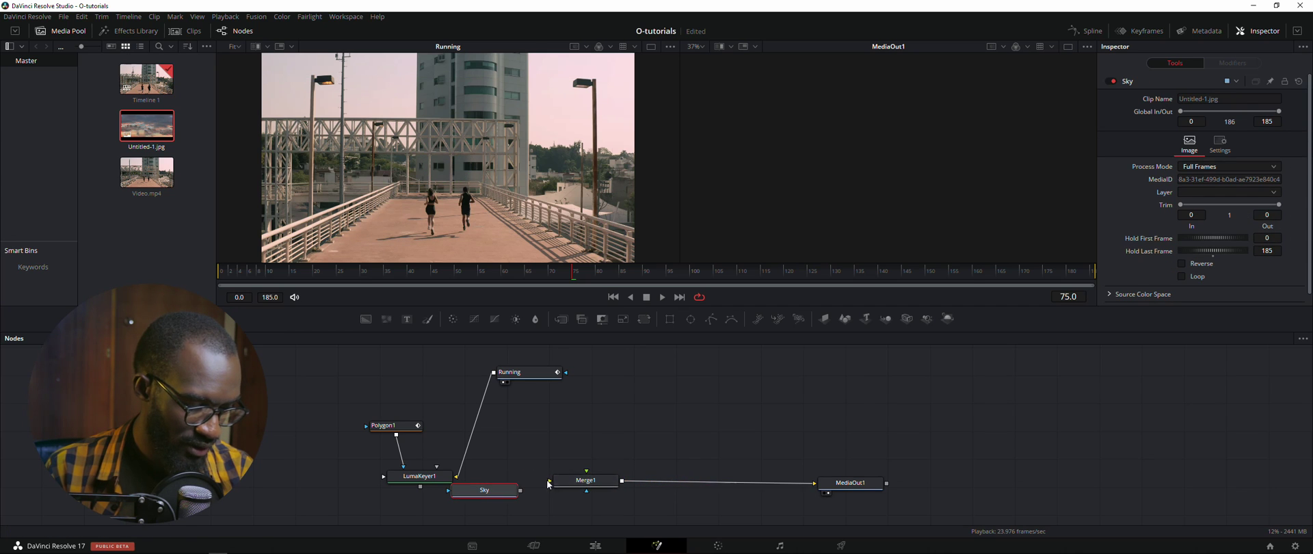
pyautogui.moveTo(521, 490); pyautogui.dragTo(553, 481)
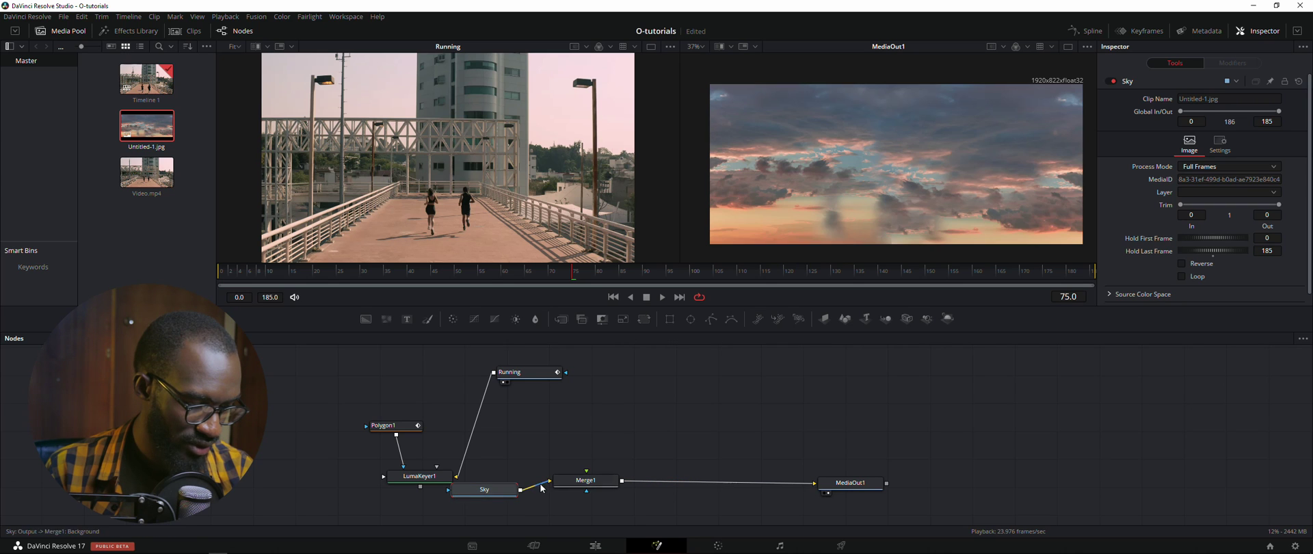
pyautogui.moveTo(429, 478); pyautogui.dragTo(563, 428)
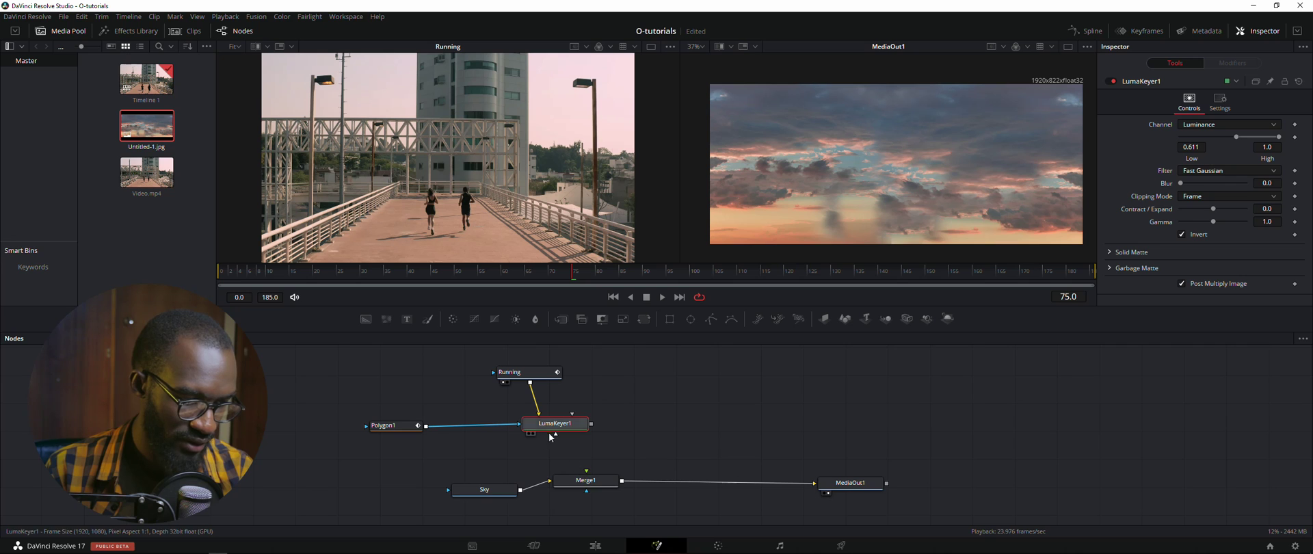
pyautogui.moveTo(586, 472); pyautogui.dragTo(585, 475)
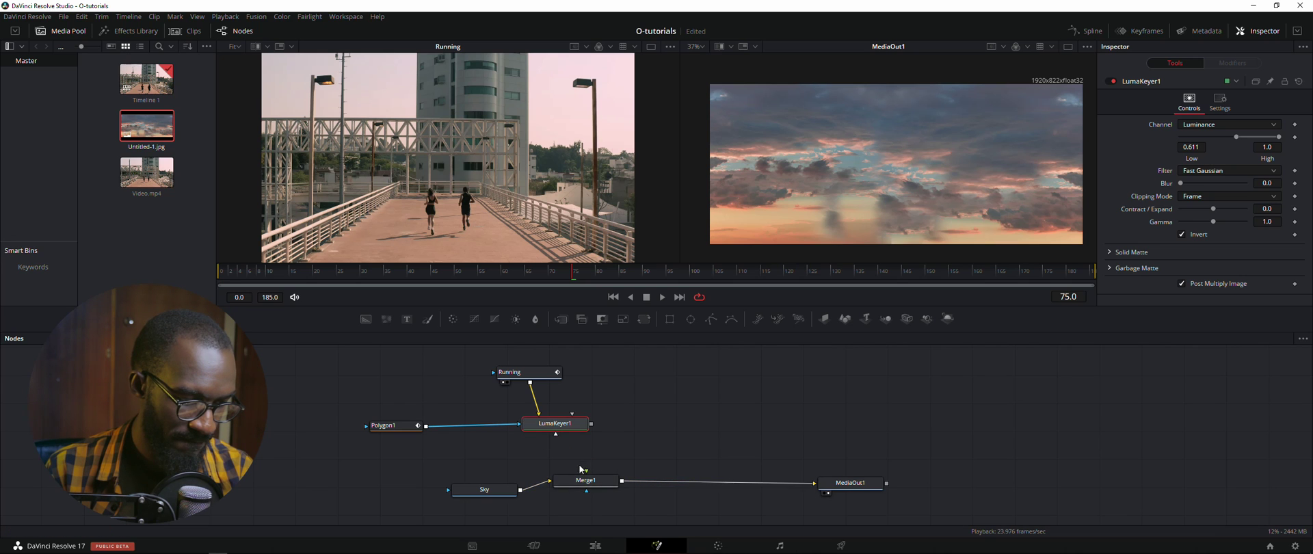
pyautogui.moveTo(555, 433); pyautogui.dragTo(585, 470)
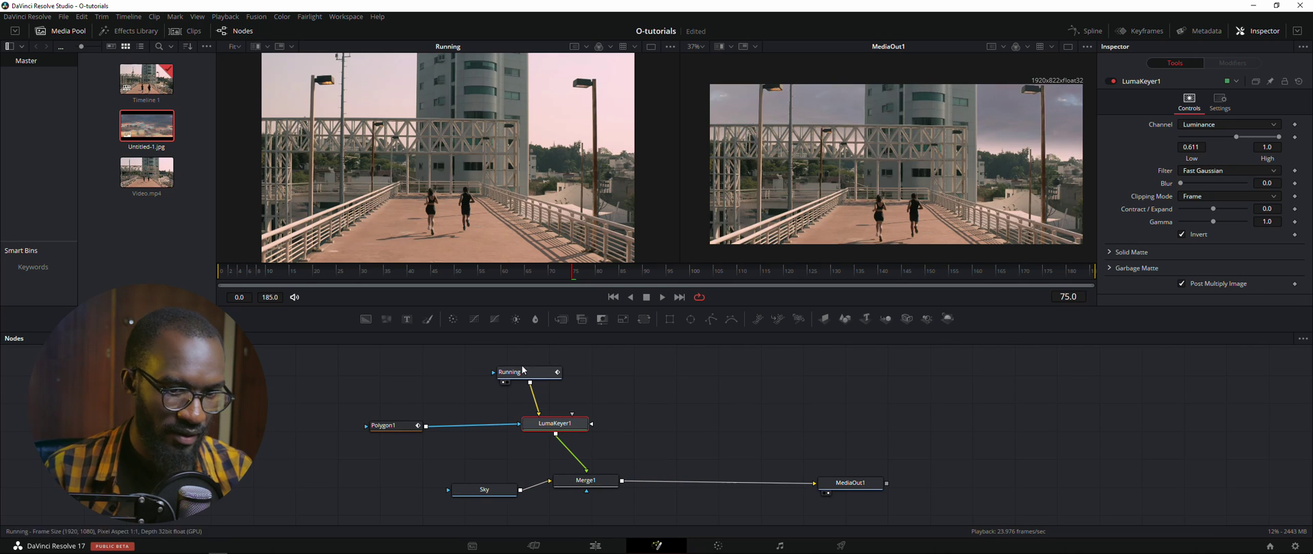
# Tidy the node layout with Running and the Luma Keyer stacked above Merge1 and Polygon1 and Sky beside them
pyautogui.moveTo(387, 425); pyautogui.dragTo(428, 413)
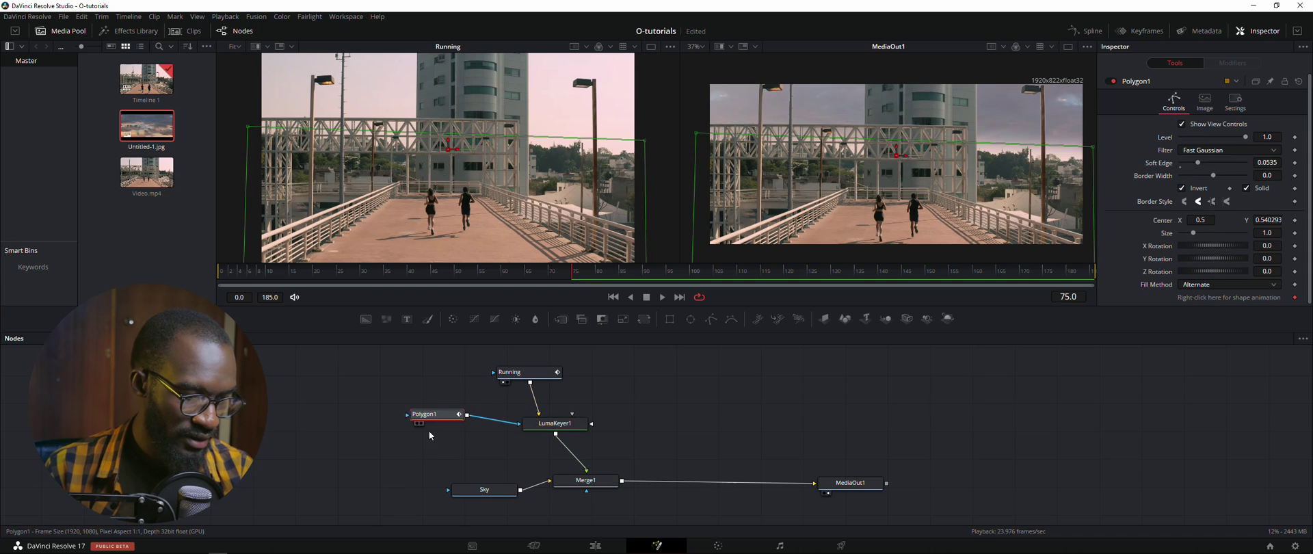
pyautogui.moveTo(409, 457); pyautogui.dragTo(562, 368)
pyautogui.moveTo(556, 425); pyautogui.dragTo(604, 430)
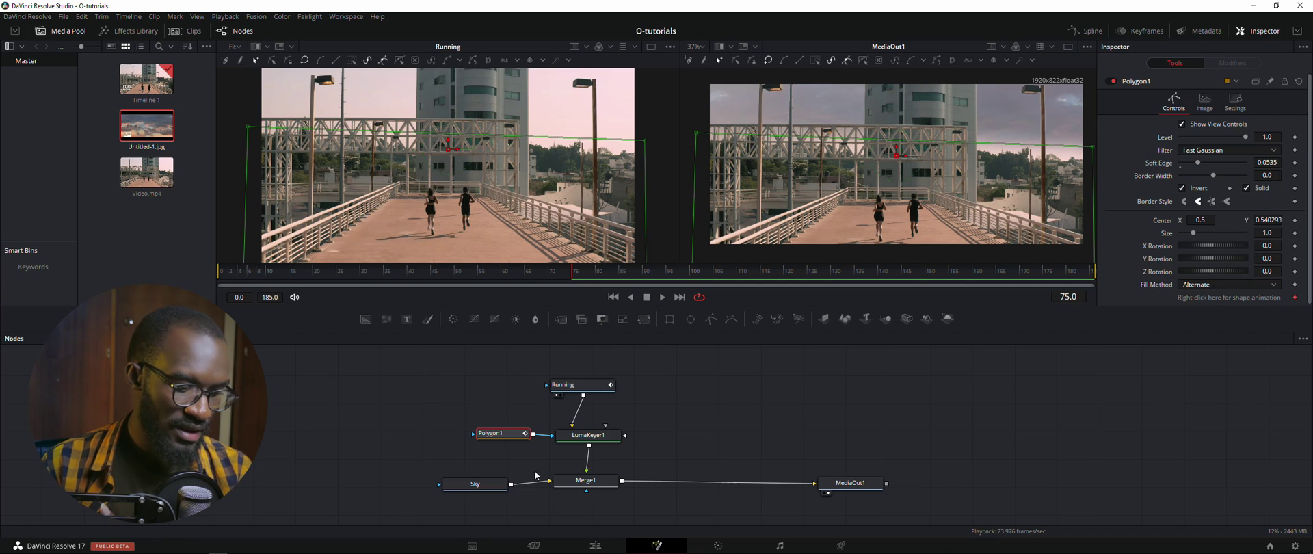
pyautogui.moveTo(491, 486); pyautogui.dragTo(494, 482)
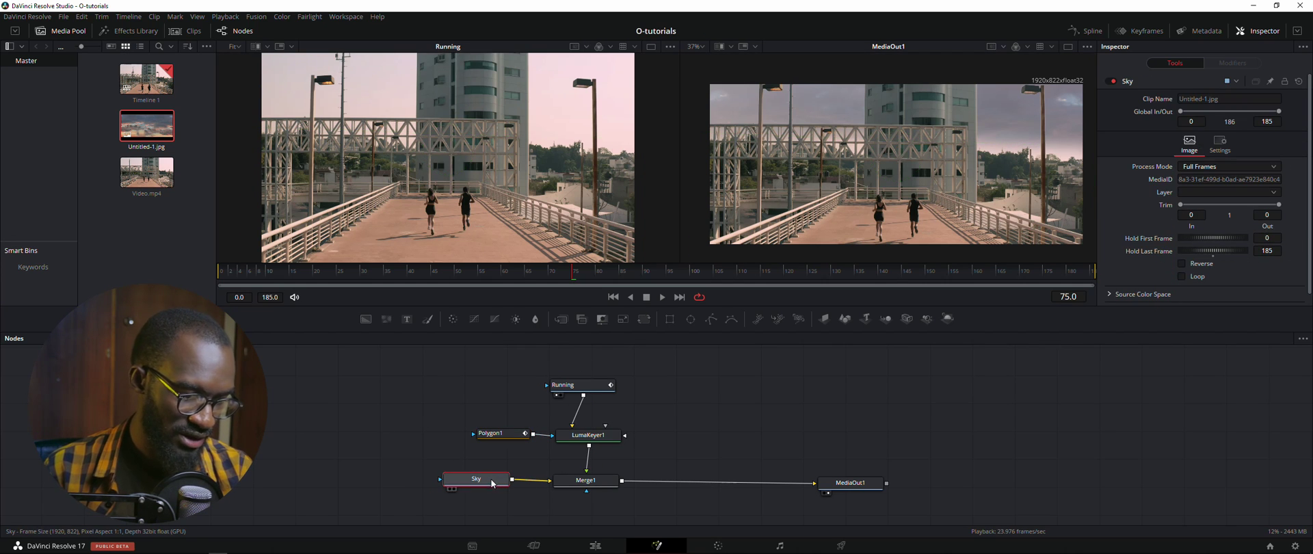
pyautogui.click(586, 435)
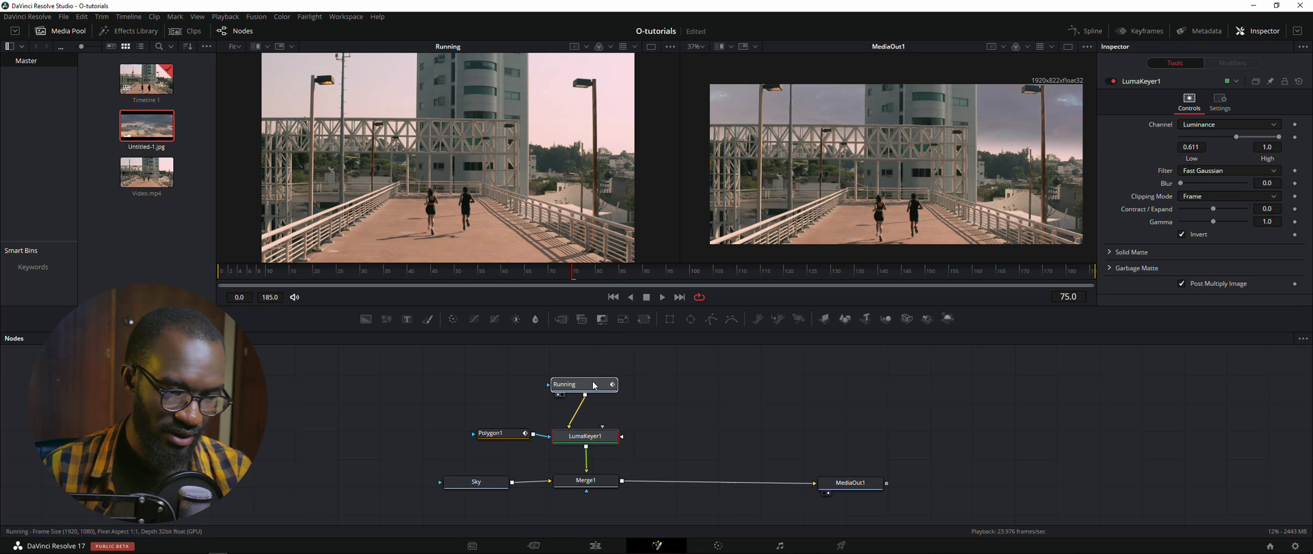
pyautogui.click(593, 385)
# Move the Sky node away from Merge1 and insert a Transform (Xf) node between them
pyautogui.moveTo(477, 486); pyautogui.dragTo(388, 480)
pyautogui.hotkey('shift', 'space')
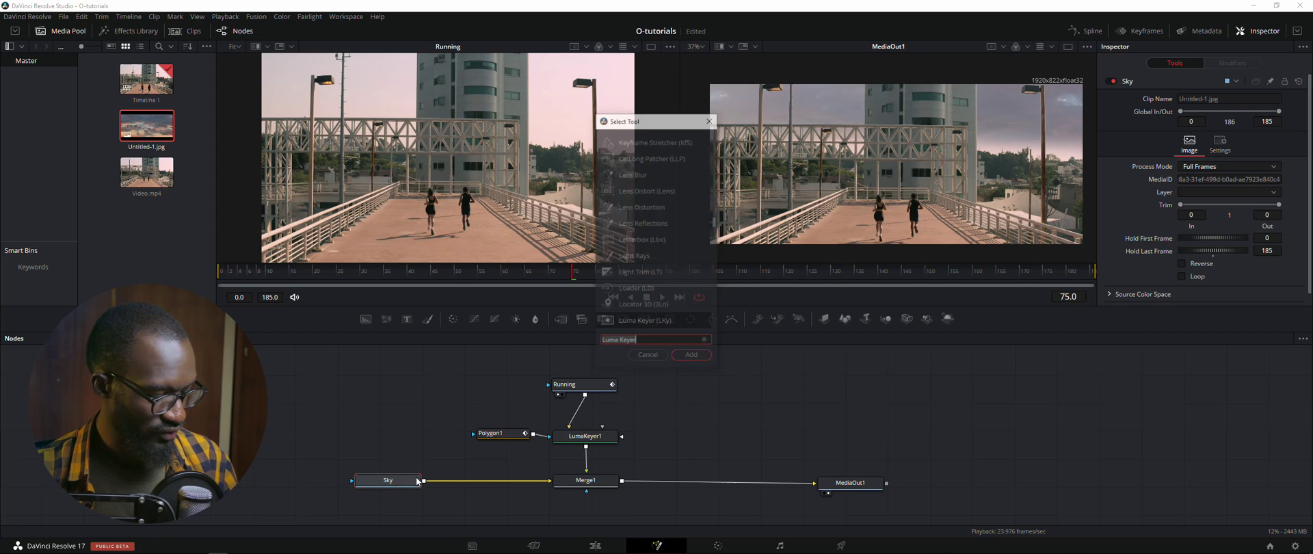
pyautogui.write('tran')
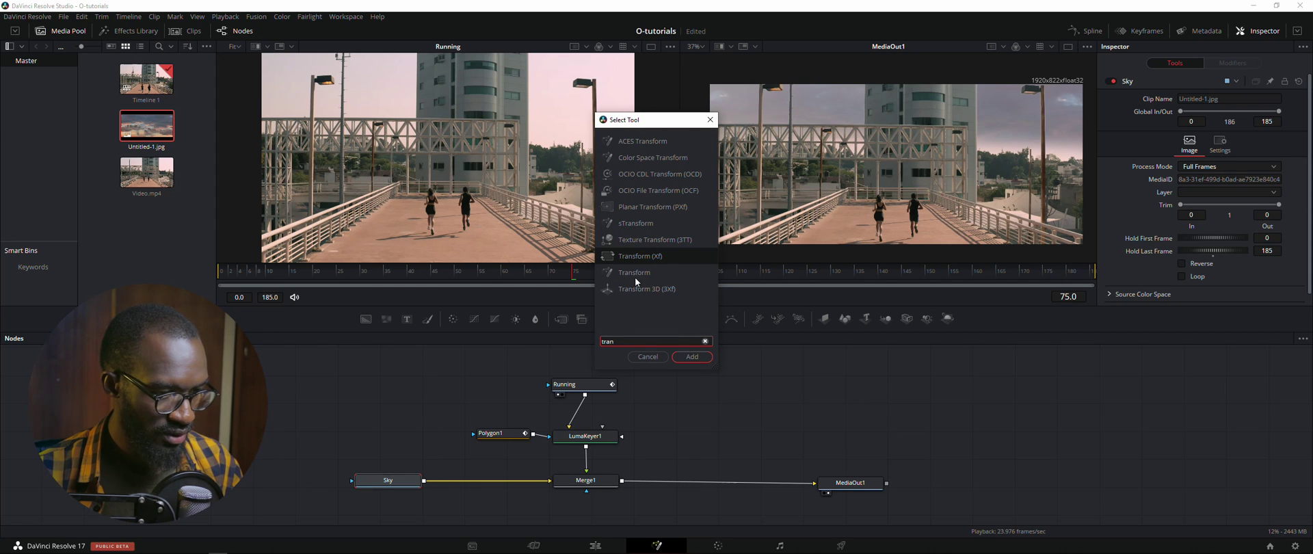
pyautogui.click(692, 356)
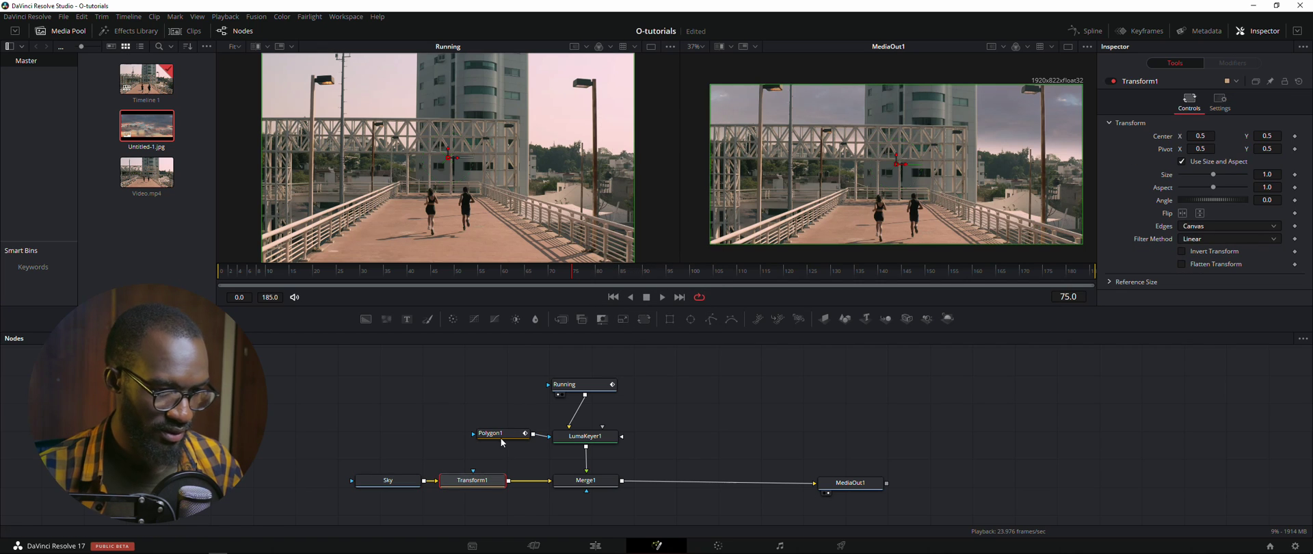
# Raise the sky image with the Transform node to Center Y 0.737179
pyautogui.moveTo(897, 157); pyautogui.dragTo(896, 128)
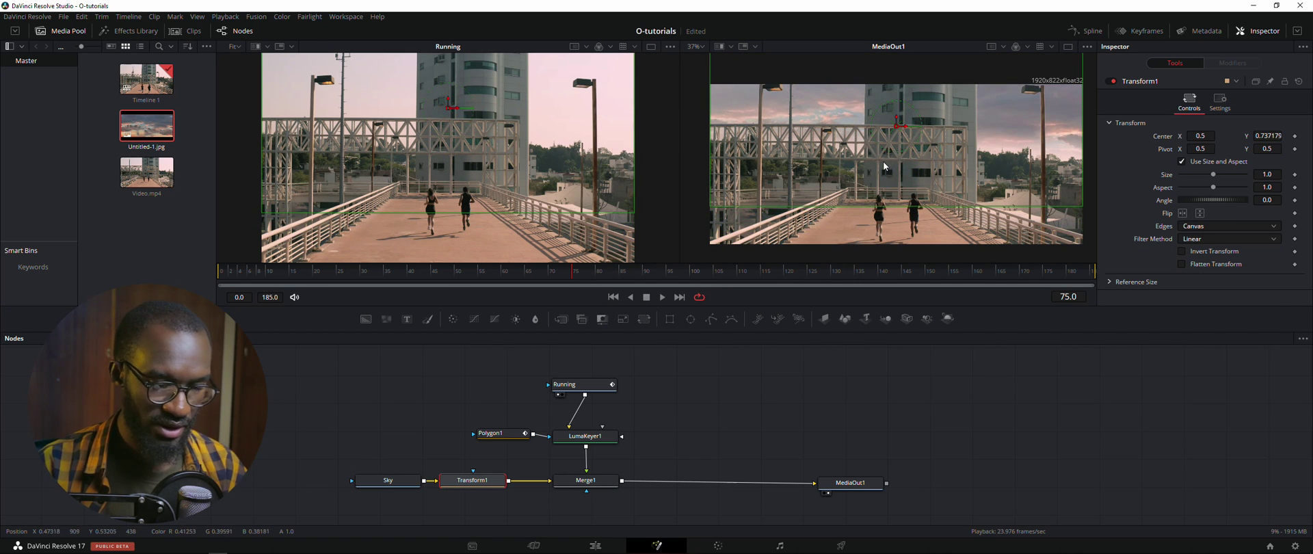
pyautogui.scroll(3, 878, 155)
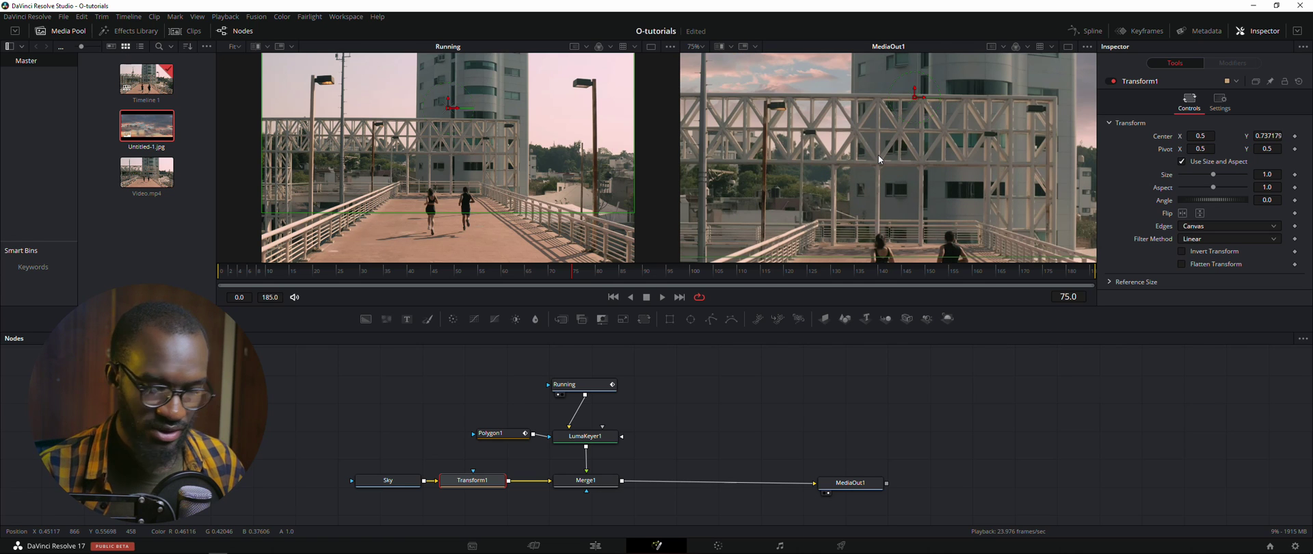
pyautogui.scroll(-2, 878, 155)
pyautogui.moveTo(878, 185); pyautogui.dragTo(853, 196)
# Try the polygon mask with Soft Edge 0.0 and lowered to Center Y 0.424396
pyautogui.click(508, 433)
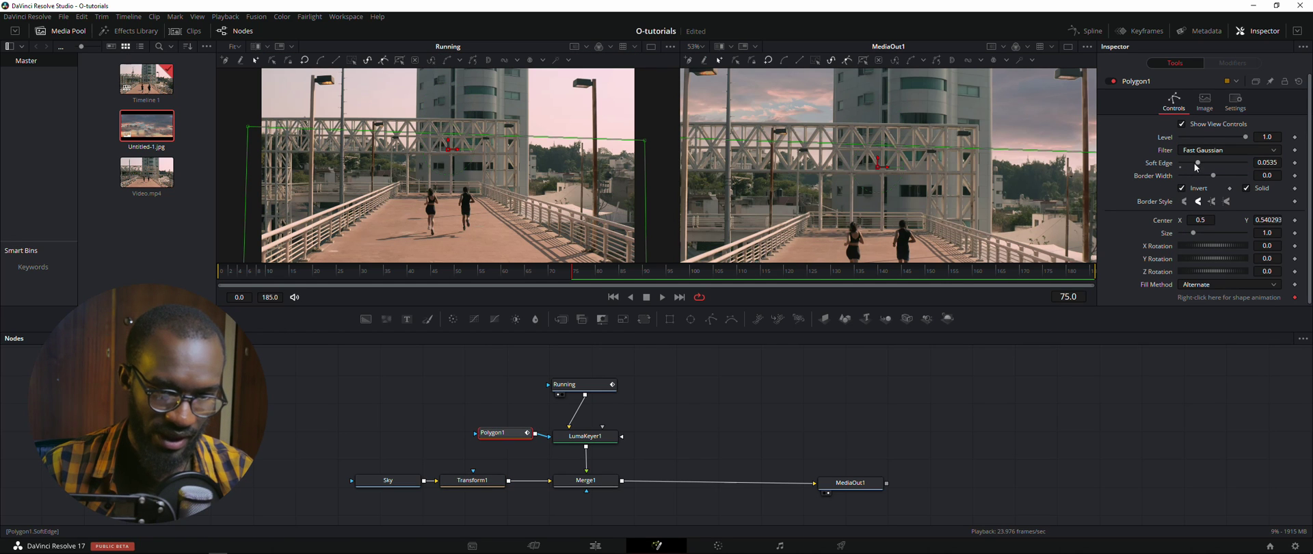
pyautogui.moveTo(1206, 162); pyautogui.dragTo(1176, 163)
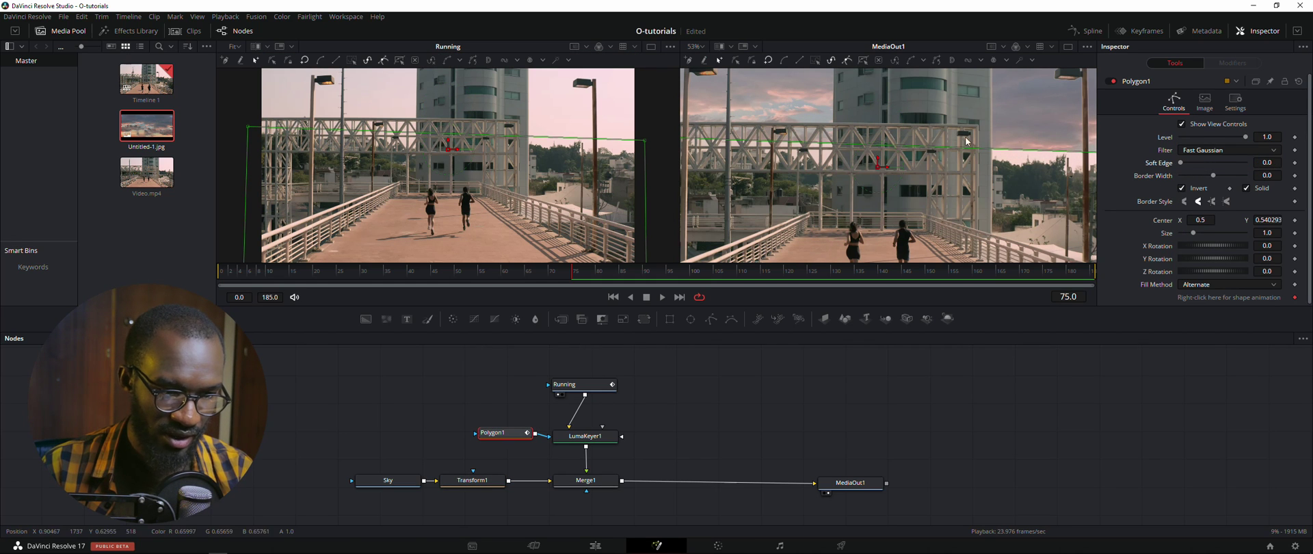
pyautogui.moveTo(885, 155); pyautogui.dragTo(875, 194)
pyautogui.moveTo(1037, 166); pyautogui.dragTo(939, 168)
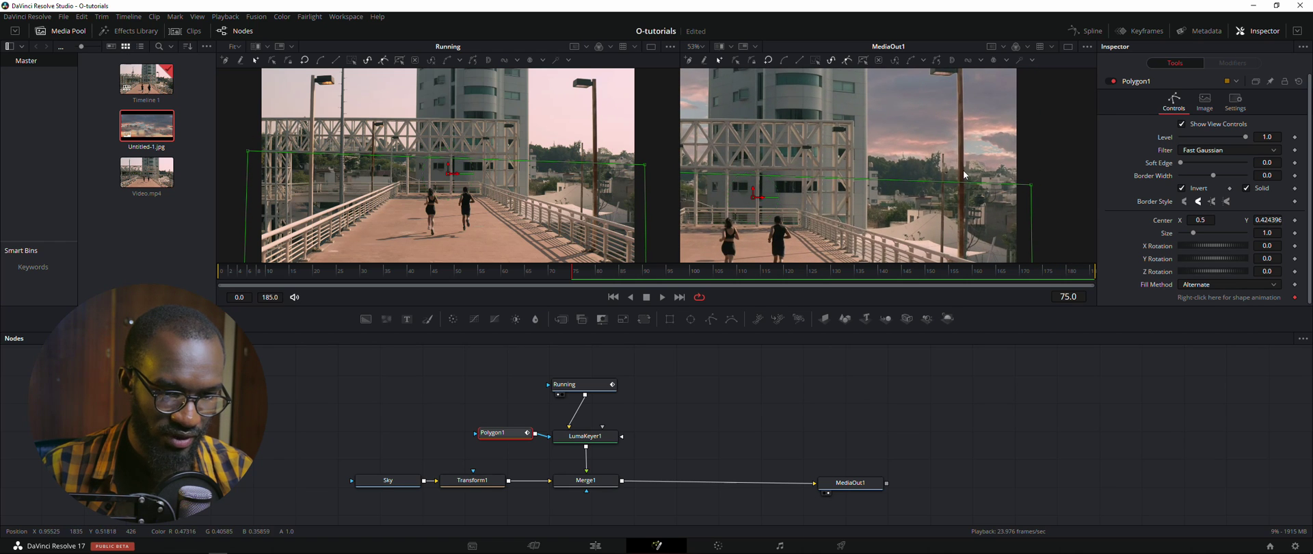
# Raise the polygon mask to Center Y 0.517805 and set its Soft Edge to 0.0598
pyautogui.moveTo(853, 175); pyautogui.dragTo(946, 170)
pyautogui.moveTo(844, 188); pyautogui.dragTo(845, 164)
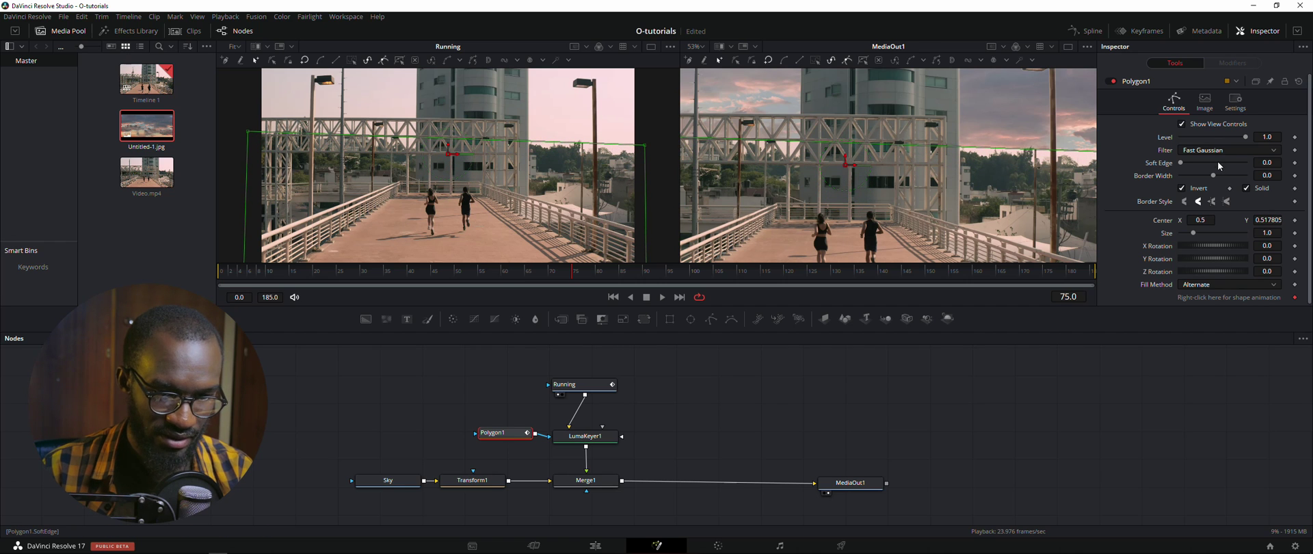
pyautogui.moveTo(1180, 161); pyautogui.dragTo(1201, 162)
pyautogui.hscroll(1, 950, 185)
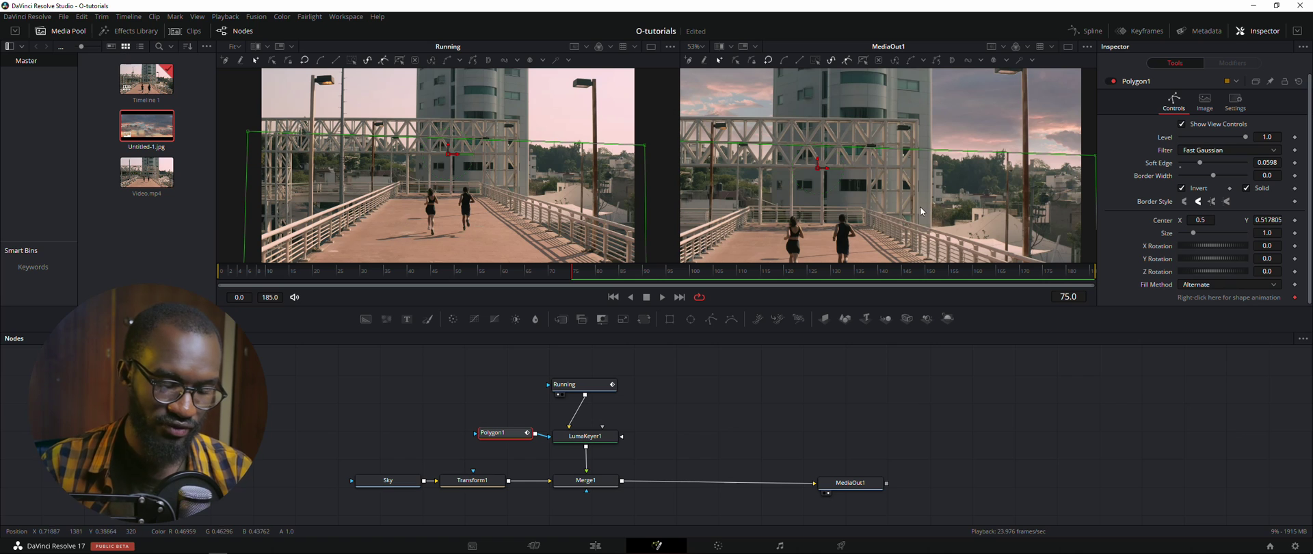
pyautogui.moveTo(920, 208); pyautogui.dragTo(919, 209)
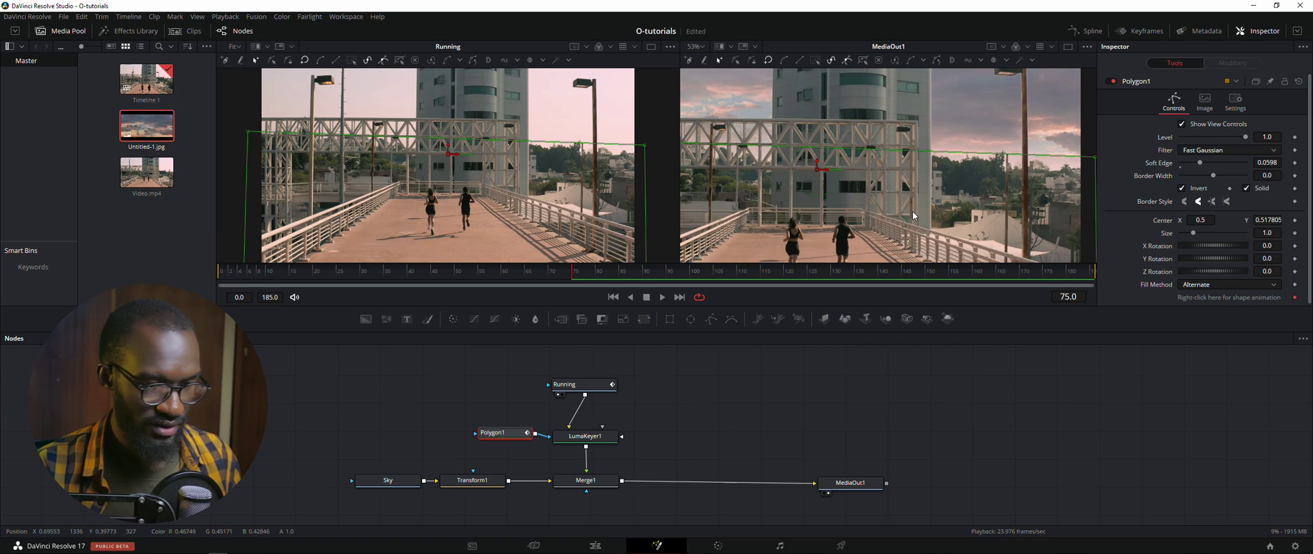
# Play the composite and scrub back to frame 136 to review the sky replacement
pyautogui.scroll(-2, 908, 196)
pyautogui.scroll(1, 908, 196)
pyautogui.moveTo(749, 205); pyautogui.dragTo(771, 194)
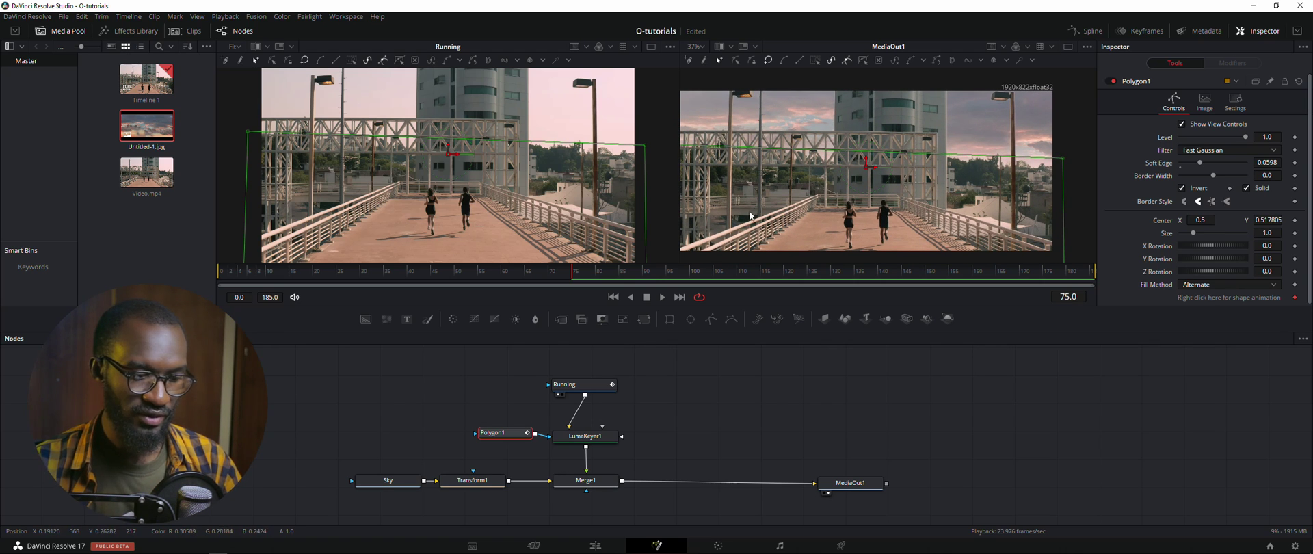
pyautogui.press('space')
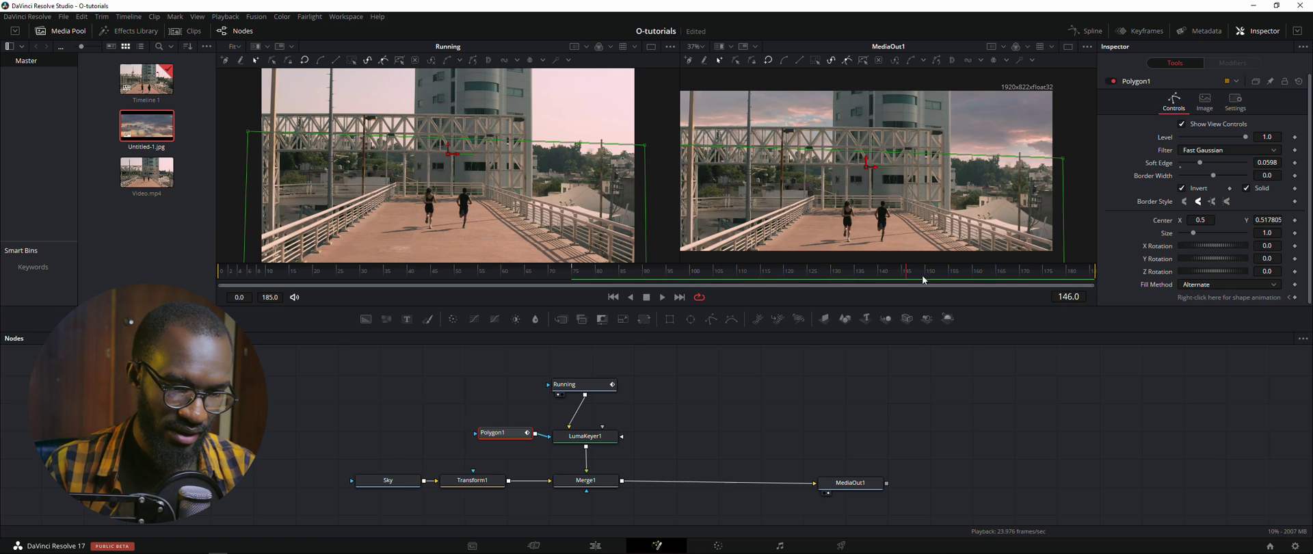
pyautogui.moveTo(932, 277); pyautogui.dragTo(851, 279)
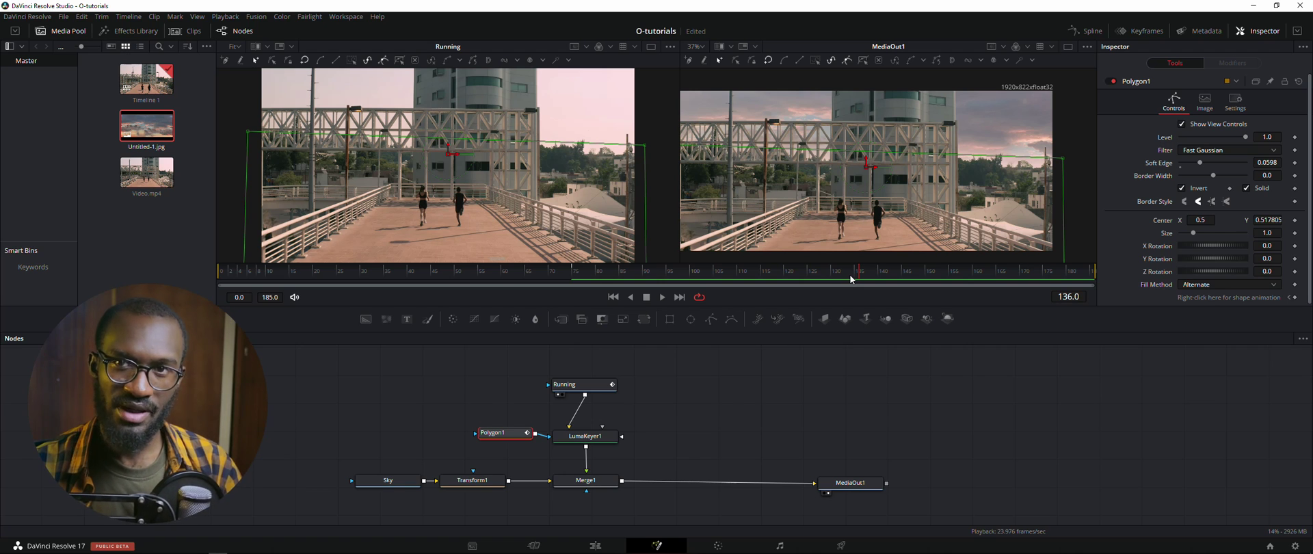
# Insert a Planar Tracker node between the Running clip and the luma keyer, spacing the nodes apart
pyautogui.moveTo(546, 418); pyautogui.dragTo(522, 420)
pyautogui.moveTo(574, 389); pyautogui.dragTo(569, 362)
pyautogui.moveTo(558, 396); pyautogui.dragTo(609, 415)
pyautogui.moveTo(605, 376); pyautogui.dragTo(600, 370)
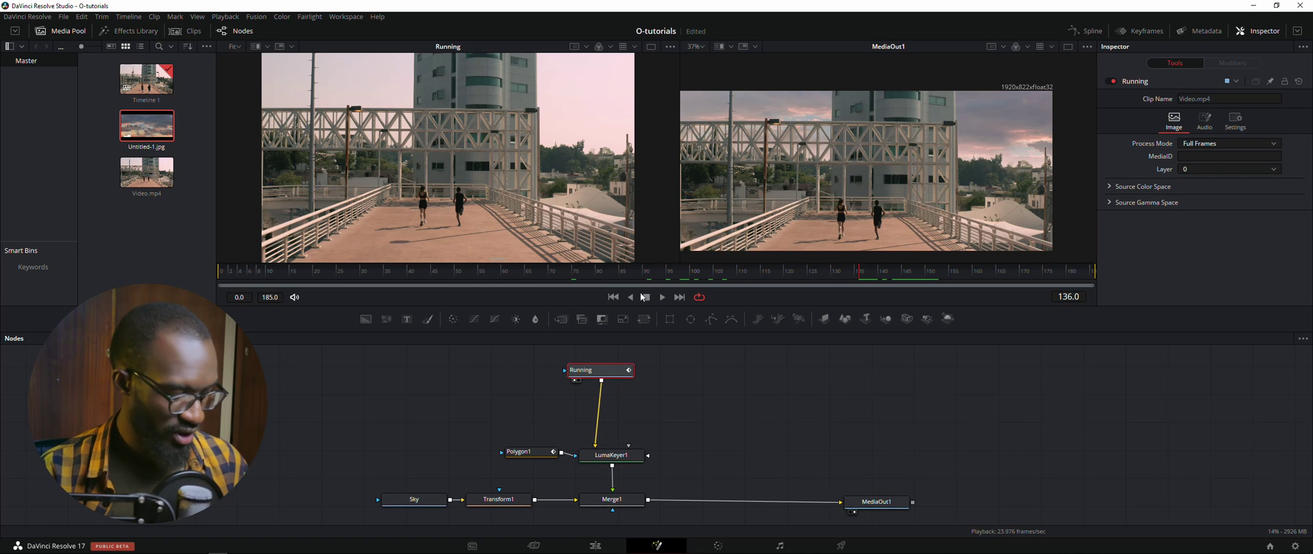
pyautogui.hotkey('shift', 'space')
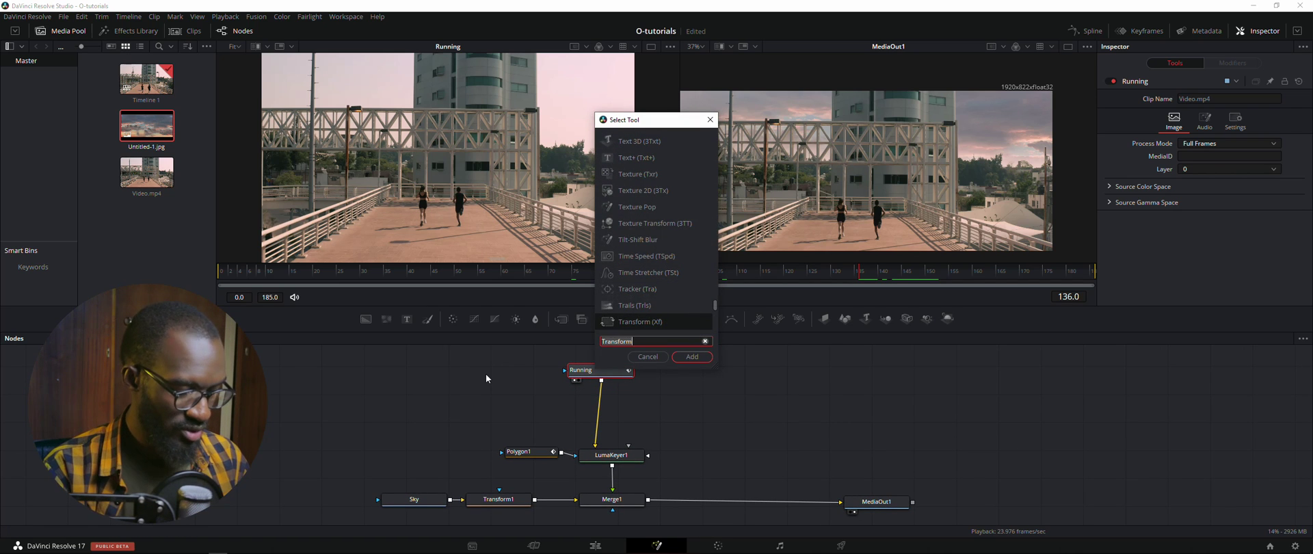
pyautogui.write('planar Tracker')
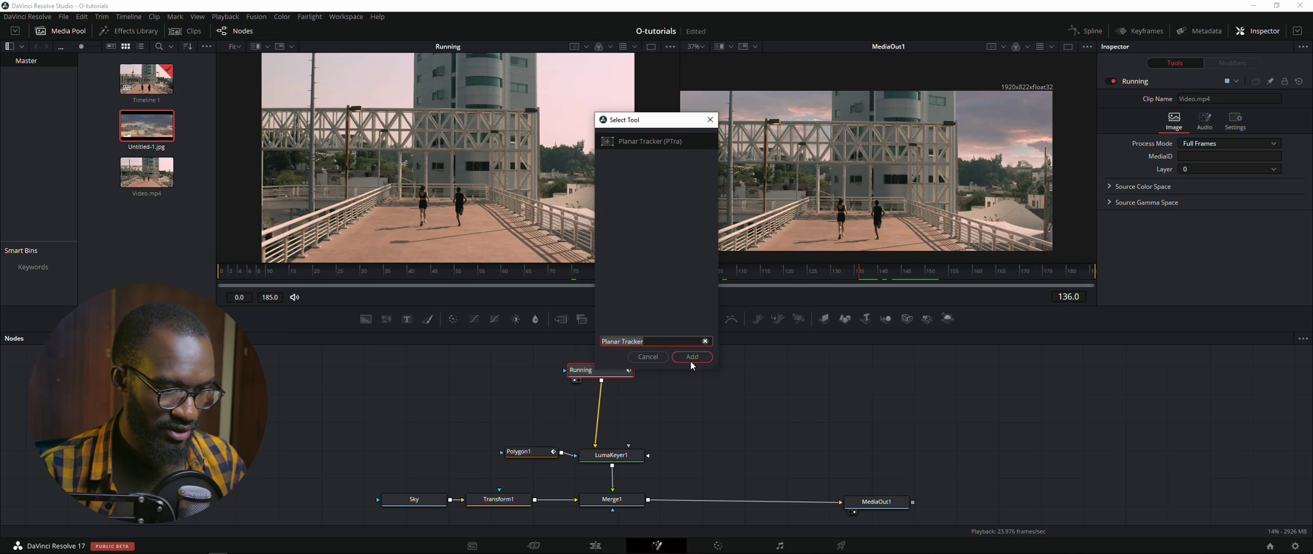
pyautogui.click(691, 356)
pyautogui.moveTo(626, 400); pyautogui.dragTo(627, 413)
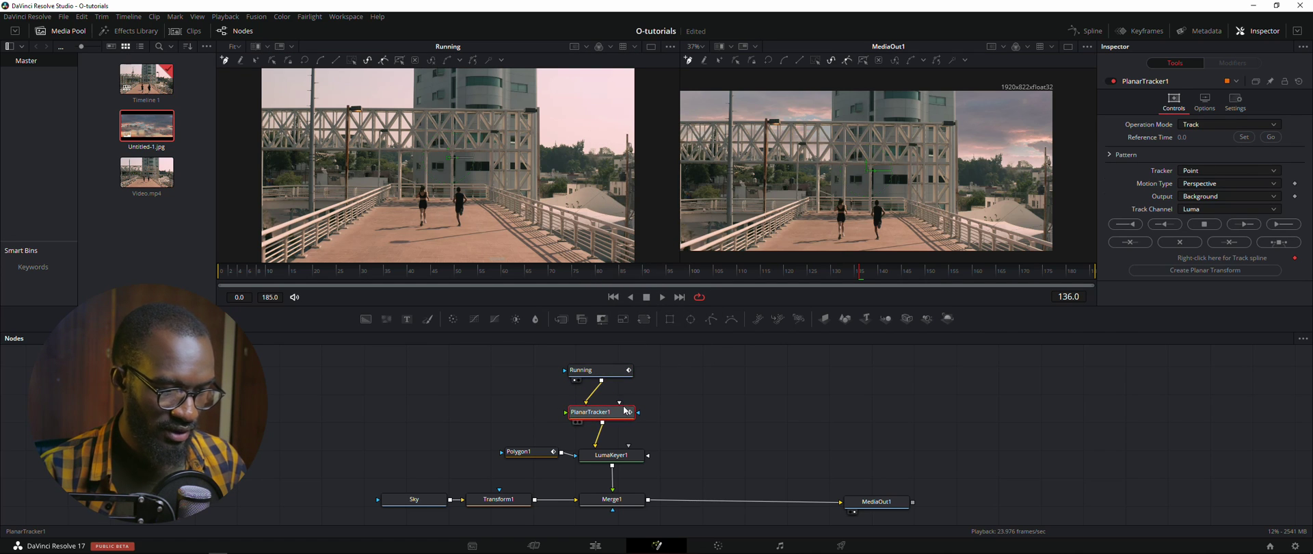
pyautogui.moveTo(601, 370); pyautogui.dragTo(599, 363)
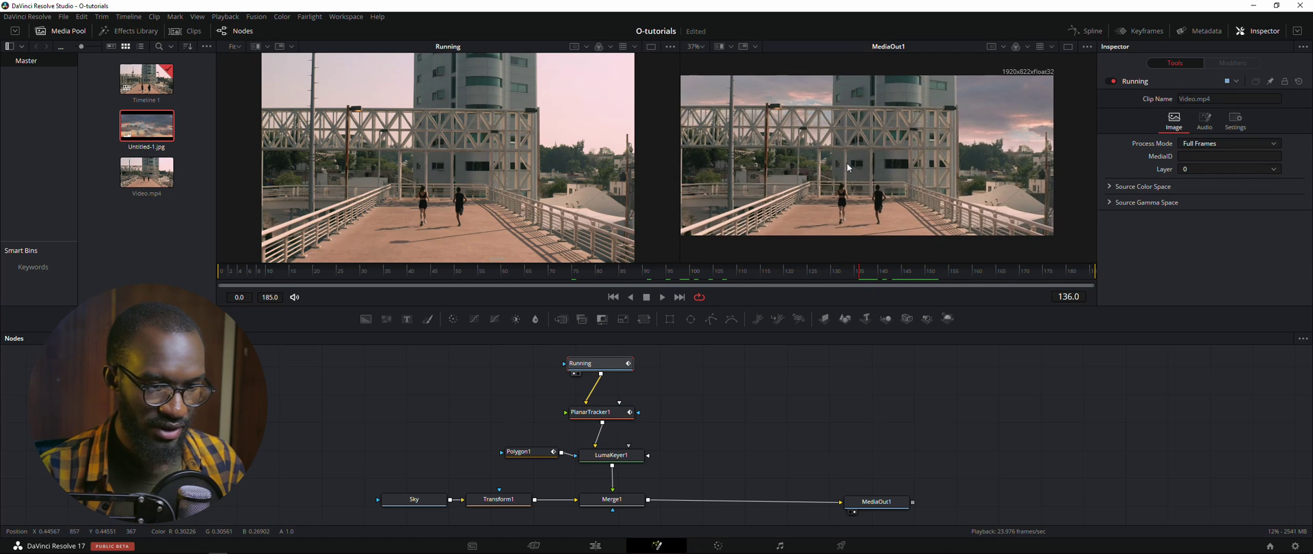
# Draw a closed rectangular tracking region over the sky, tower and bridge truss, extending past the frame's upper and side edges
pyautogui.click(609, 417)
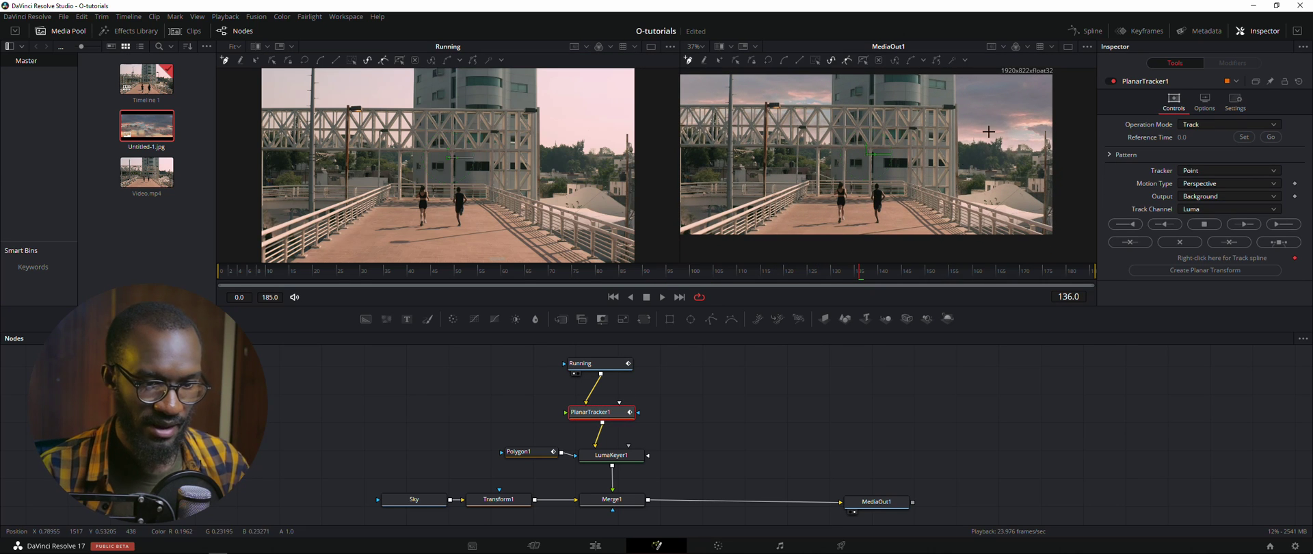
pyautogui.moveTo(700, 100); pyautogui.dragTo(708, 100)
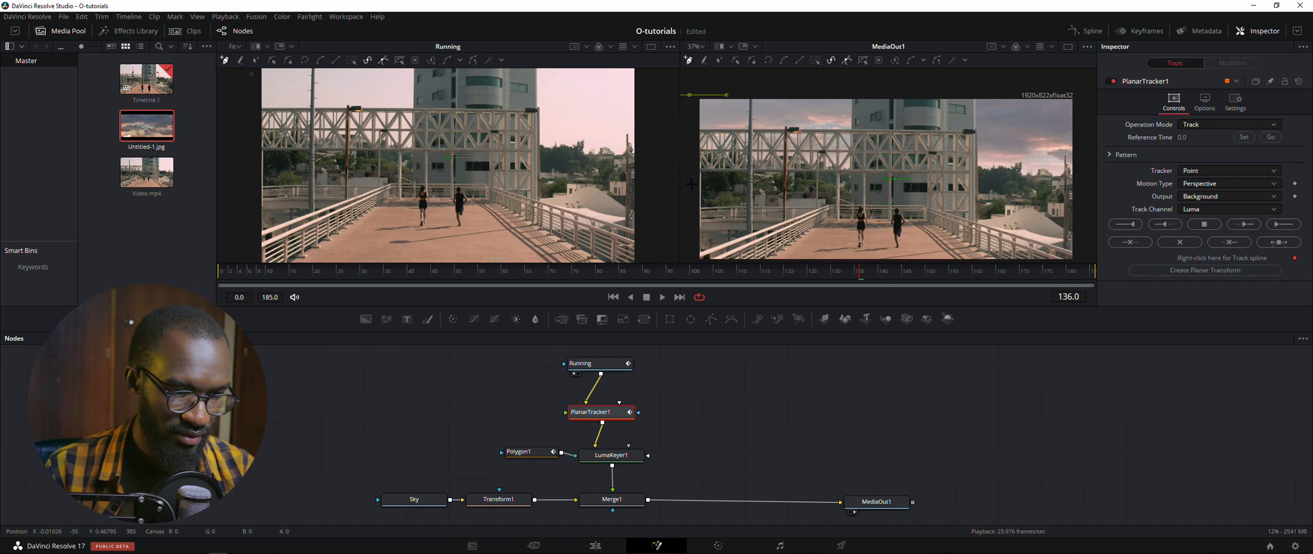
pyautogui.moveTo(989, 159); pyautogui.dragTo(904, 160)
pyautogui.click(998, 171)
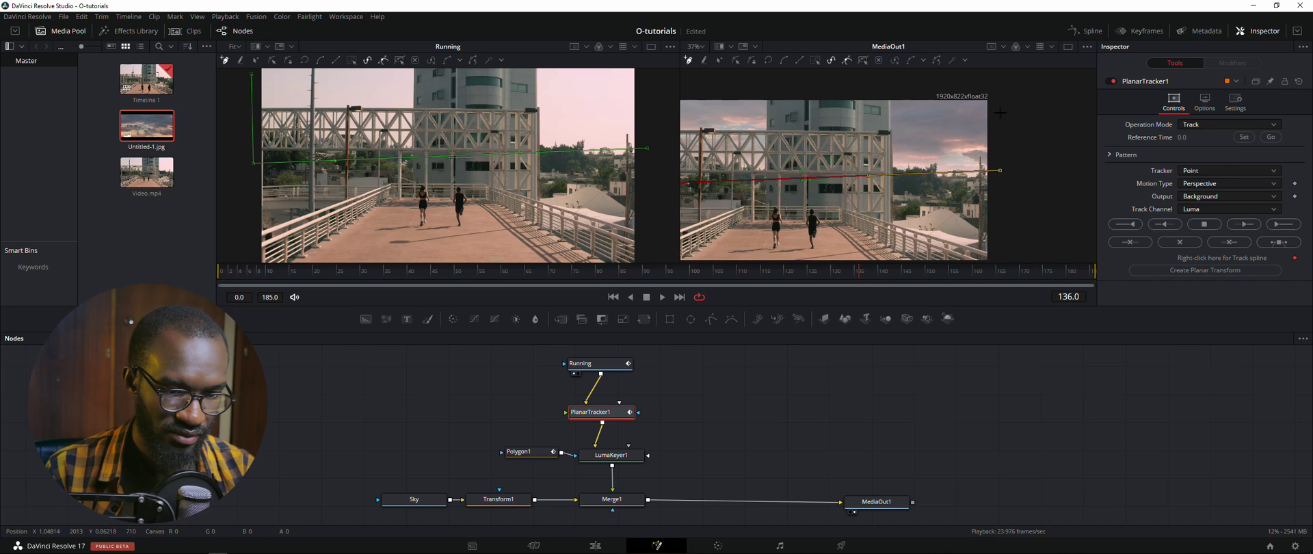
pyautogui.moveTo(871, 111); pyautogui.dragTo(896, 144)
pyautogui.click(1024, 115)
pyautogui.hscroll(-1, 752, 123)
pyautogui.click(704, 125)
pyautogui.click(705, 128)
pyautogui.moveTo(703, 128); pyautogui.dragTo(704, 113)
pyautogui.moveTo(889, 157); pyautogui.dragTo(823, 133)
pyautogui.moveTo(1035, 178); pyautogui.dragTo(1034, 192)
pyautogui.moveTo(853, 183); pyautogui.dragTo(910, 182)
pyautogui.hscroll(1, 909, 180)
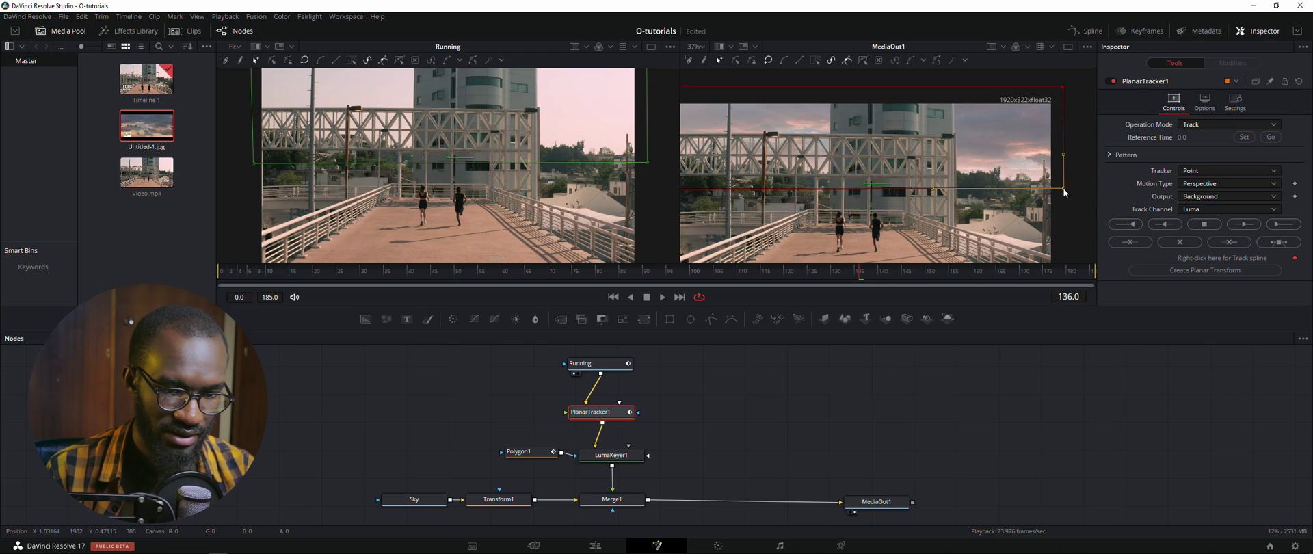
pyautogui.hscroll(-1, 917, 194)
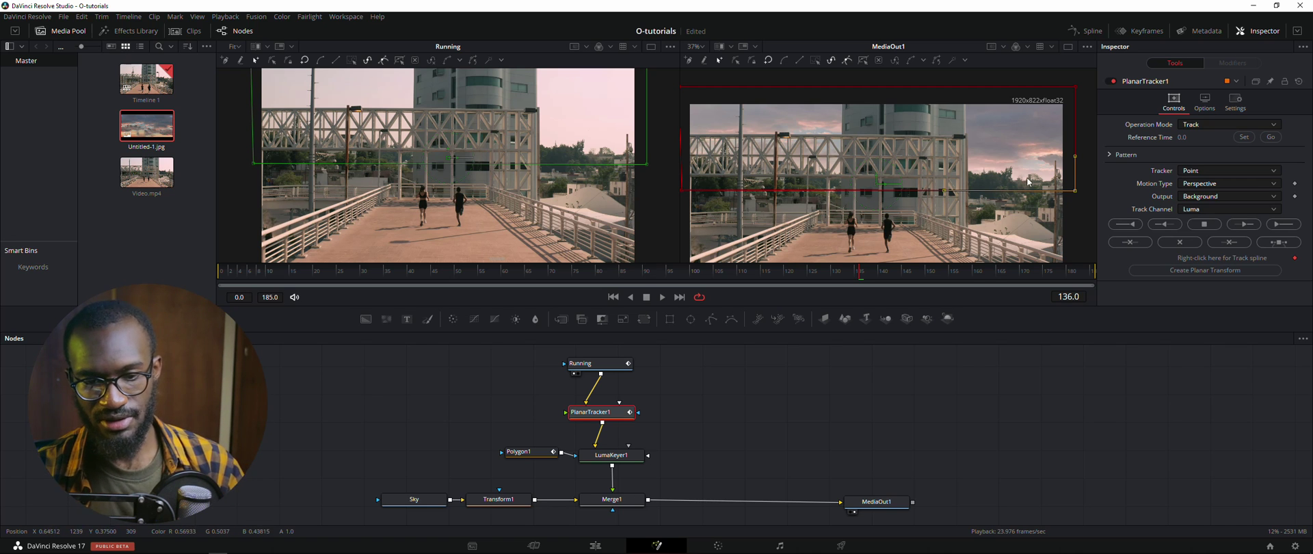
# Set the planar tracker's Motion Type to Translation, Rotation, Scale and its Output to Background - preprocessed
pyautogui.click(1205, 184)
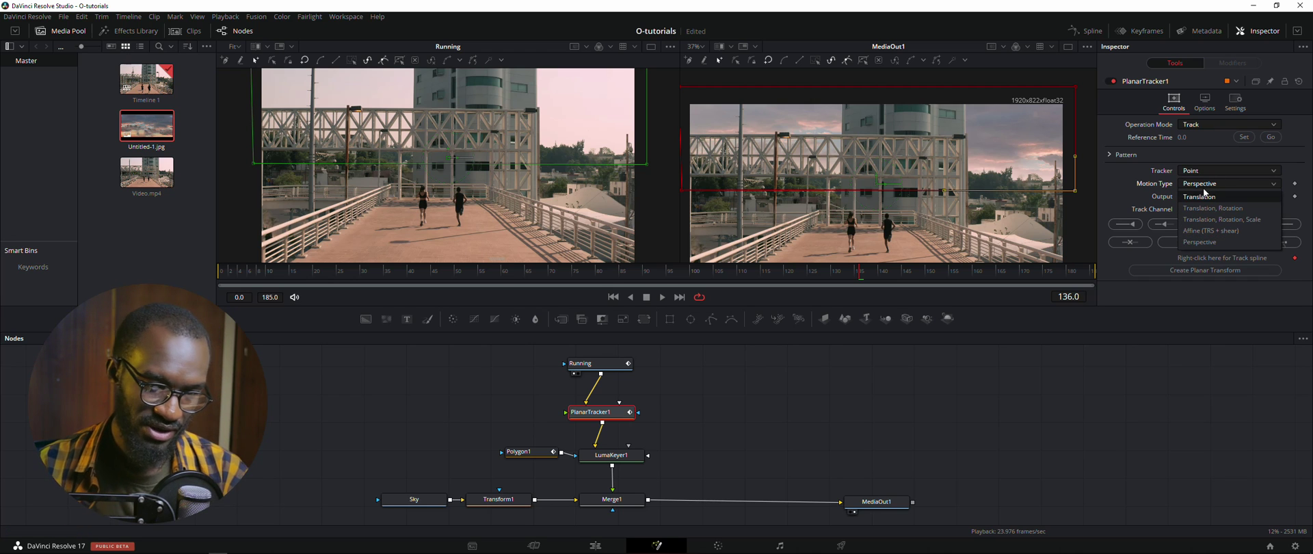
pyautogui.click(1240, 219)
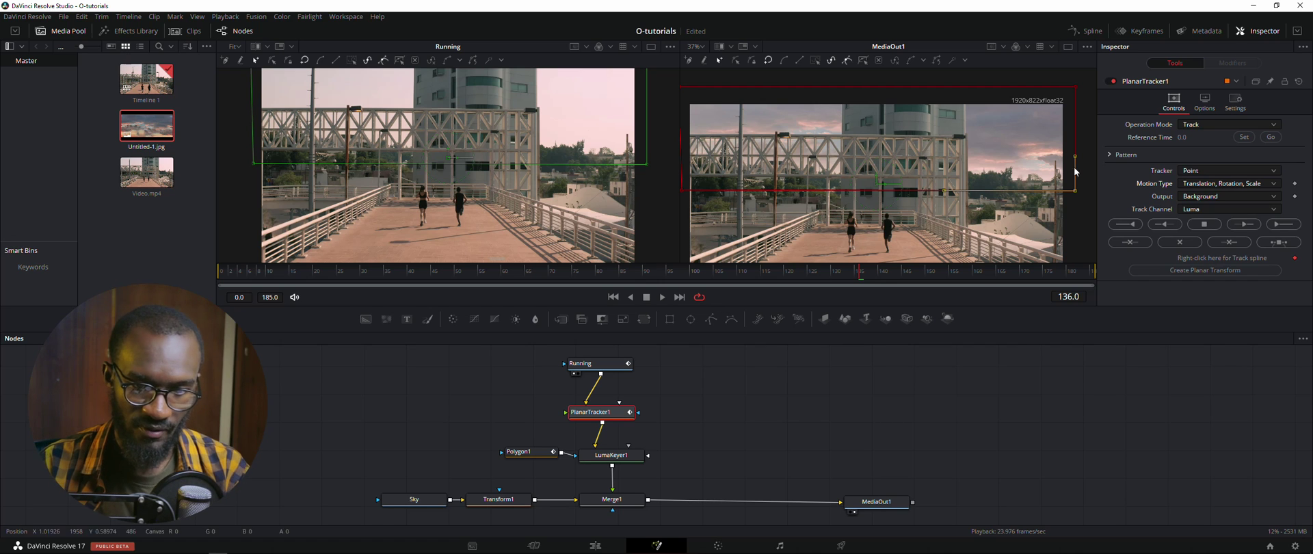
pyautogui.click(1200, 199)
pyautogui.click(1230, 224)
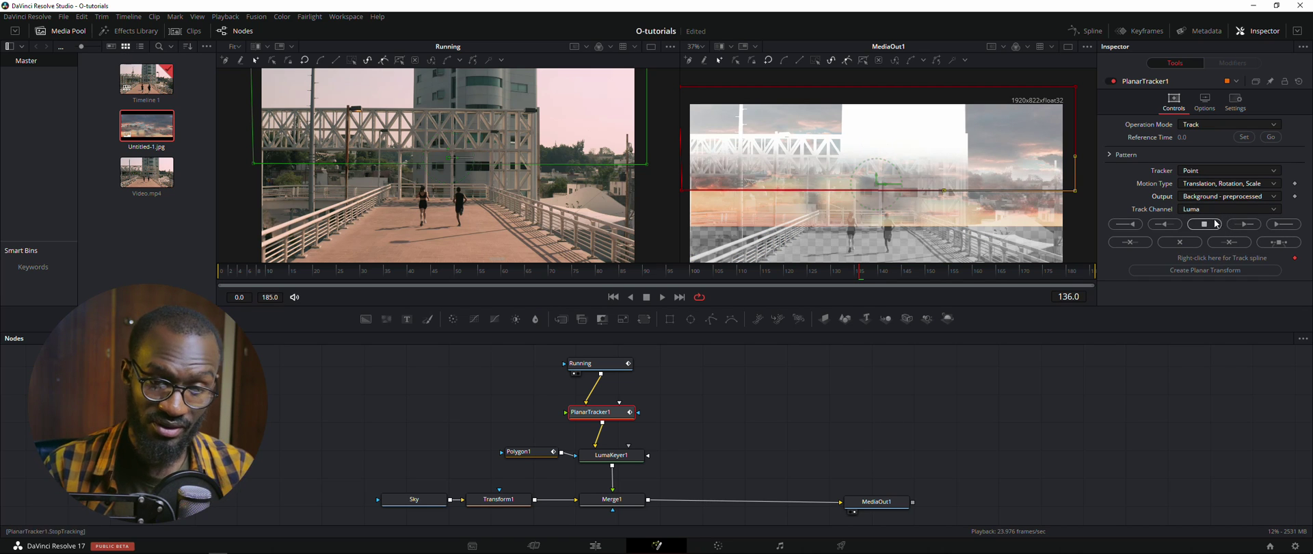
# Set the planar tracker's reference time at frame 185 and track the region backward to frame 0
pyautogui.moveTo(944, 223); pyautogui.dragTo(947, 213)
pyautogui.moveTo(608, 415); pyautogui.dragTo(613, 416)
pyautogui.moveTo(853, 280); pyautogui.dragTo(1094, 283)
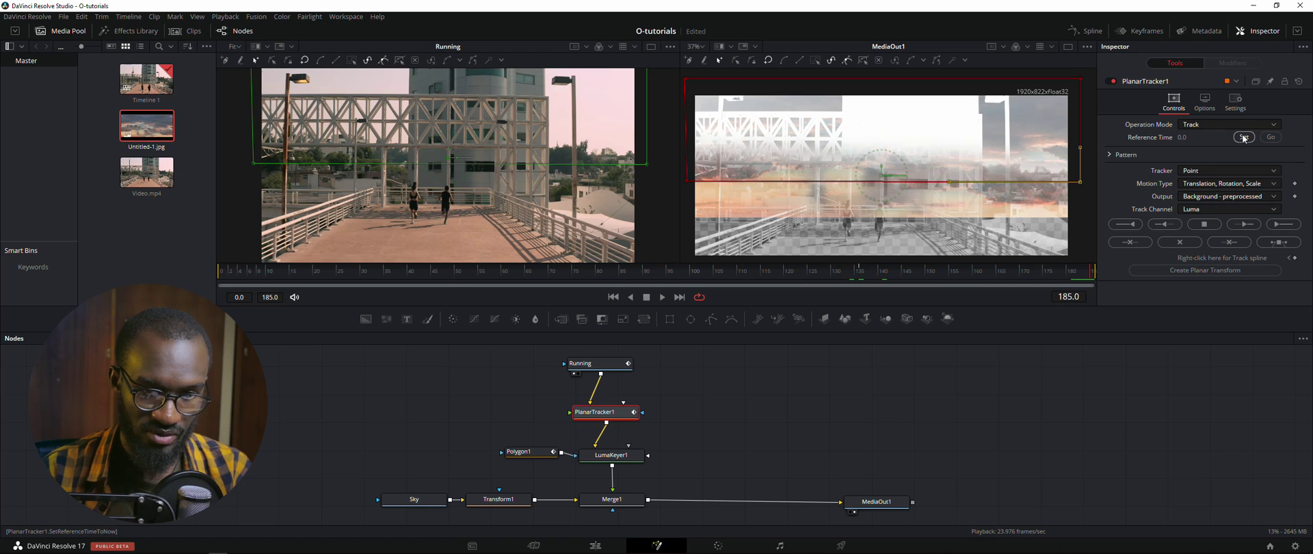
pyautogui.click(1134, 224)
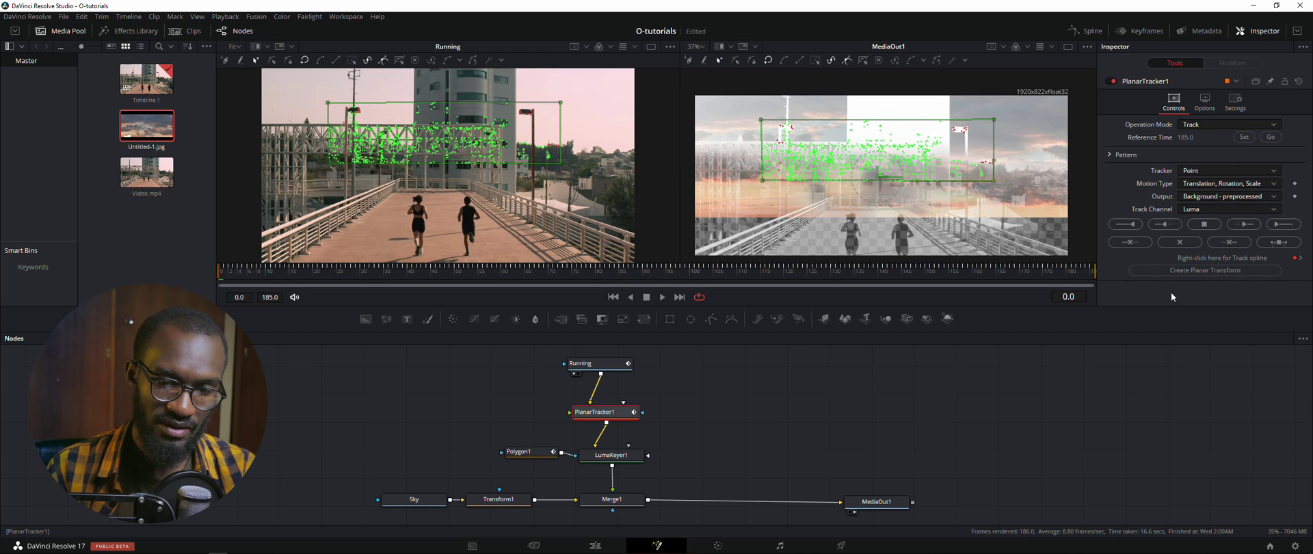
# Create a Planar Transform from the track and insert it between the Sky image and its Transform node
pyautogui.click(1200, 271)
pyautogui.moveTo(448, 475); pyautogui.dragTo(429, 437)
pyautogui.moveTo(414, 499); pyautogui.dragTo(257, 492)
pyautogui.moveTo(438, 441); pyautogui.dragTo(390, 499)
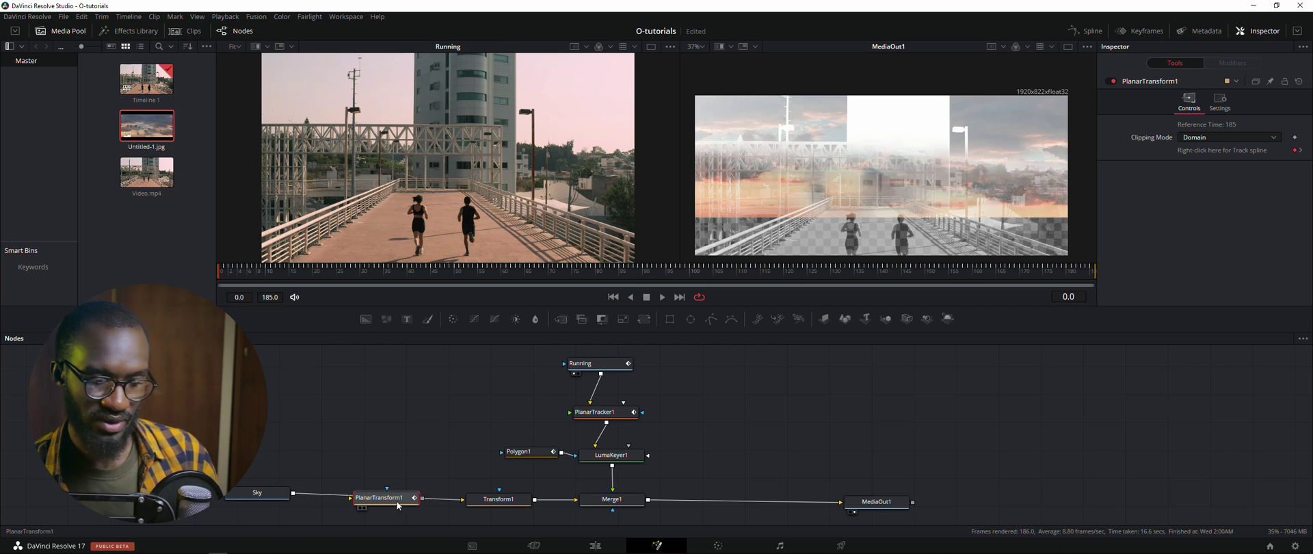
pyautogui.moveTo(391, 500)
pyautogui.mouseDown()
pyautogui.moveTo(398, 463)
pyautogui.moveTo(397, 502)
pyautogui.mouseUp()
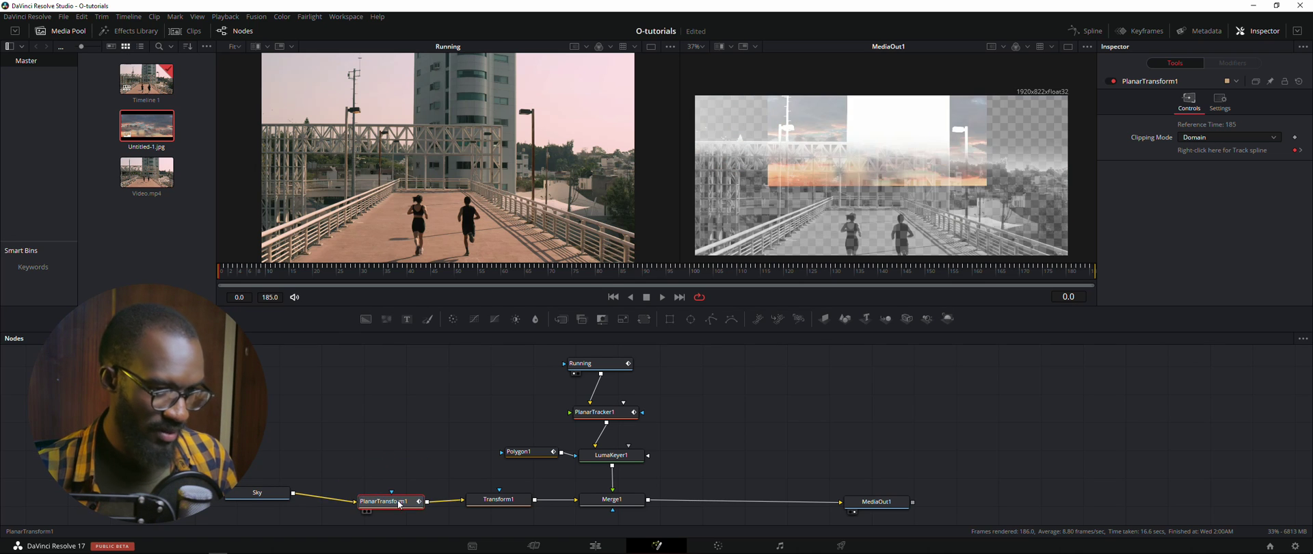
# Disable the planar tracker node and enlarge the sky image to Size 2.02 in the Transform node
pyautogui.click(595, 412)
pyautogui.click(1112, 81)
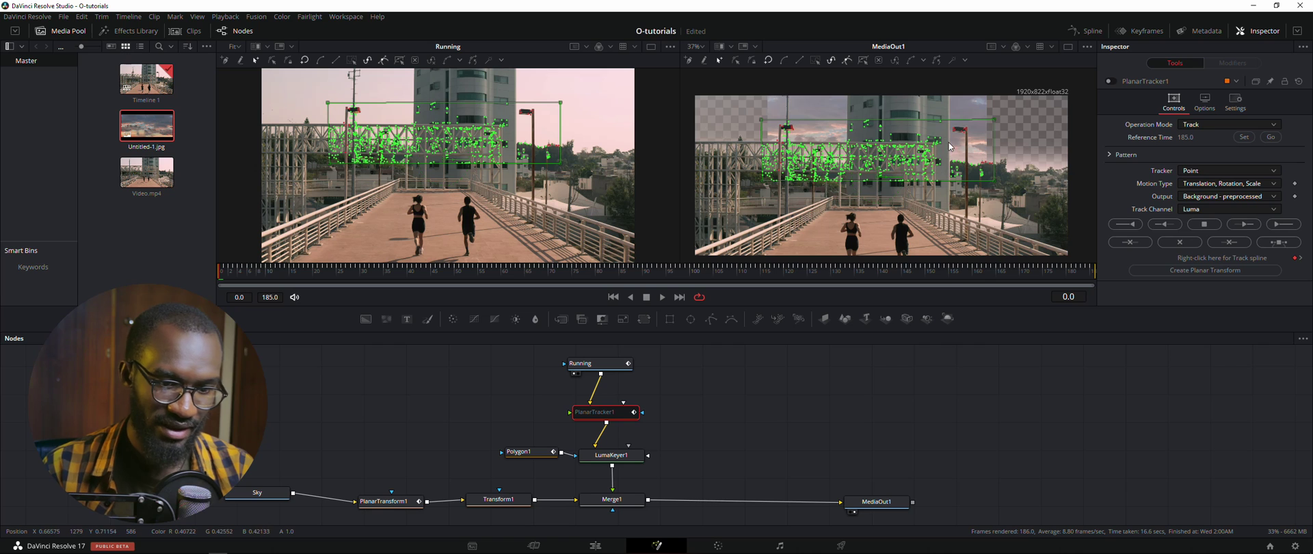
pyautogui.click(505, 499)
pyautogui.moveTo(1214, 176); pyautogui.dragTo(1223, 176)
# Scrub and play the composite to check that the sky follows the camera movement
pyautogui.moveTo(641, 280); pyautogui.dragTo(1023, 272)
pyautogui.press('space')
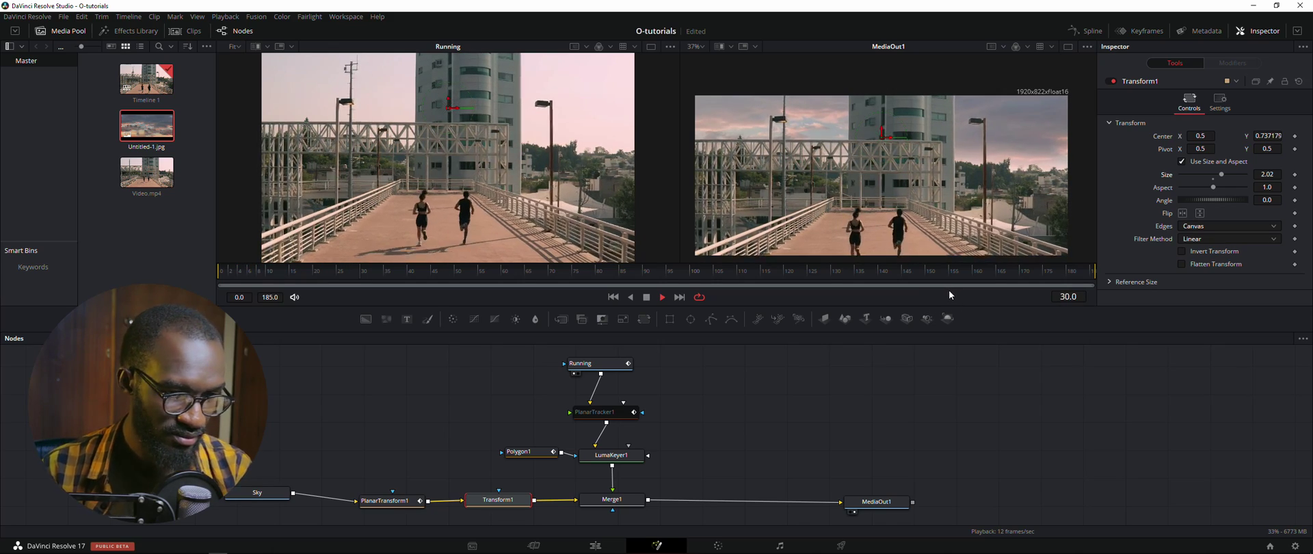
pyautogui.click(706, 273)
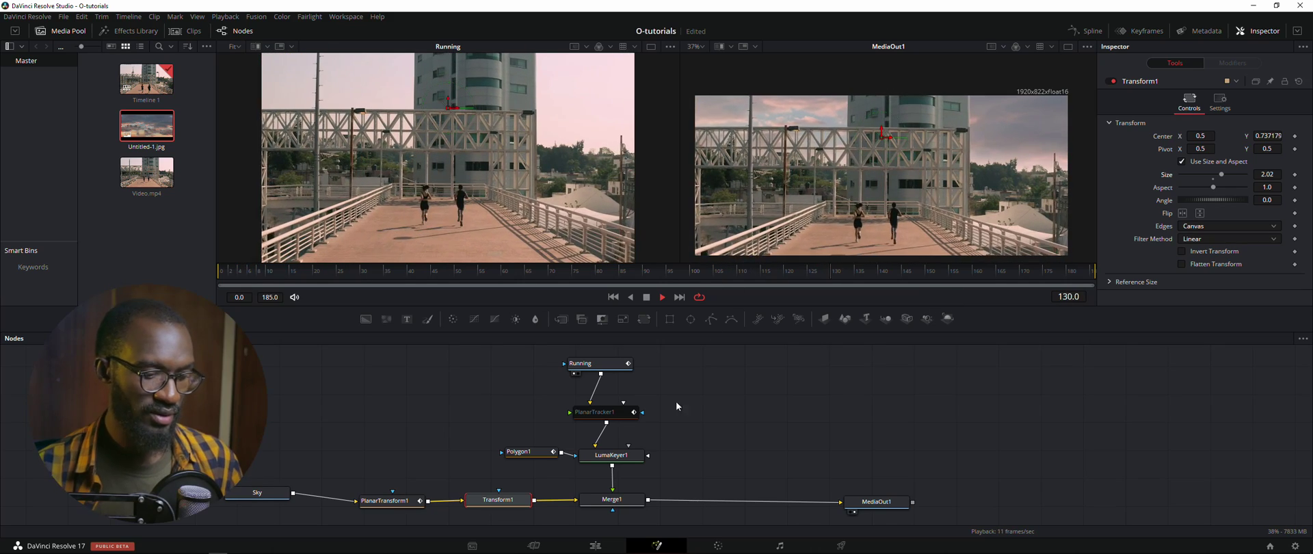
pyautogui.press('space')
# Switch to the Edit page and scrub and play the clip from its beginning to review the tracked sky replacement
pyautogui.click(601, 541)
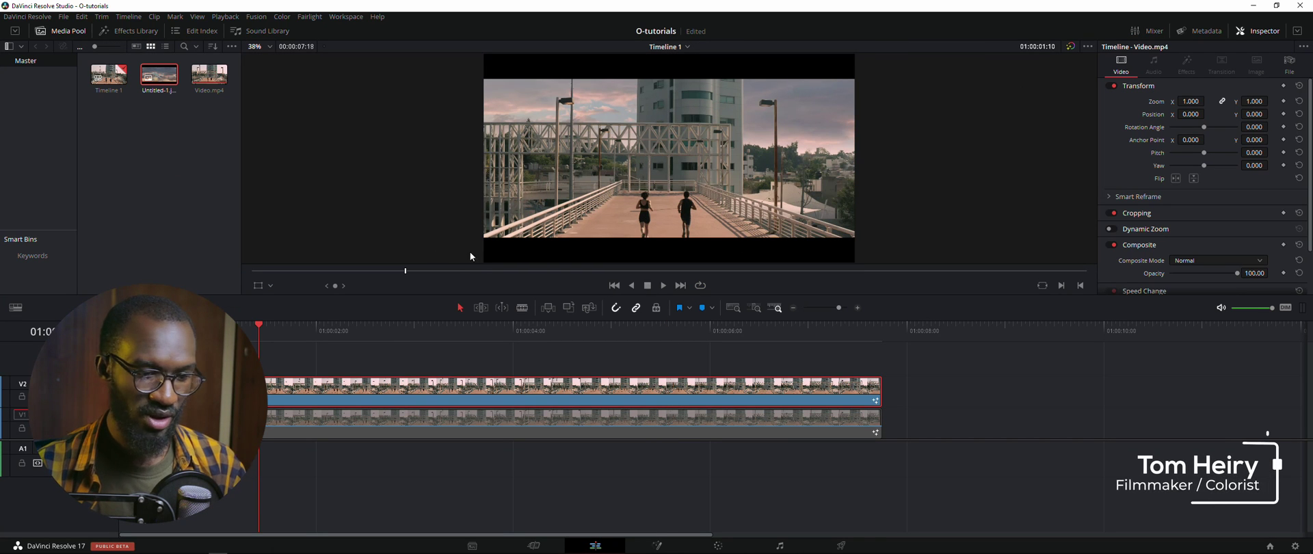
pyautogui.moveTo(305, 326); pyautogui.dragTo(474, 350)
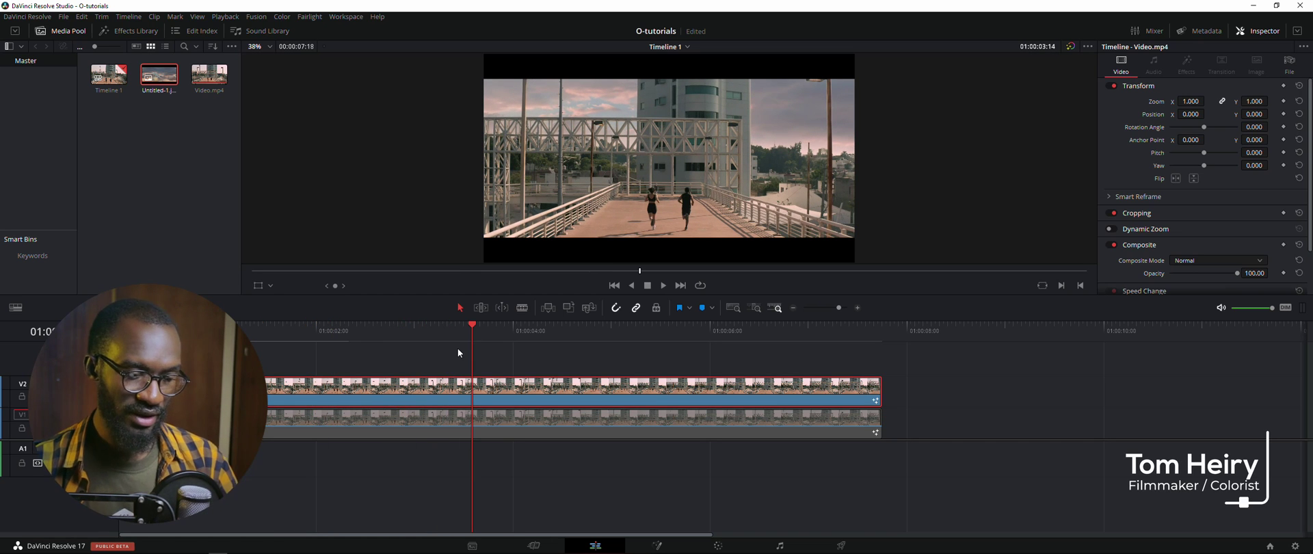
pyautogui.moveTo(474, 334); pyautogui.dragTo(120, 341)
pyautogui.press('space')
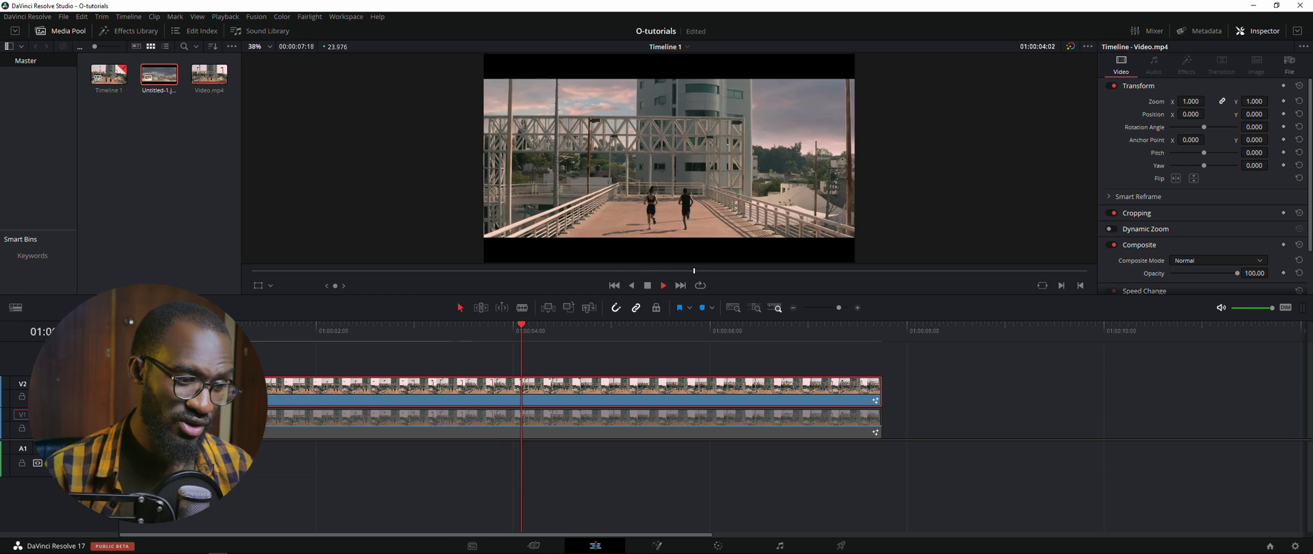
pyautogui.press('space')
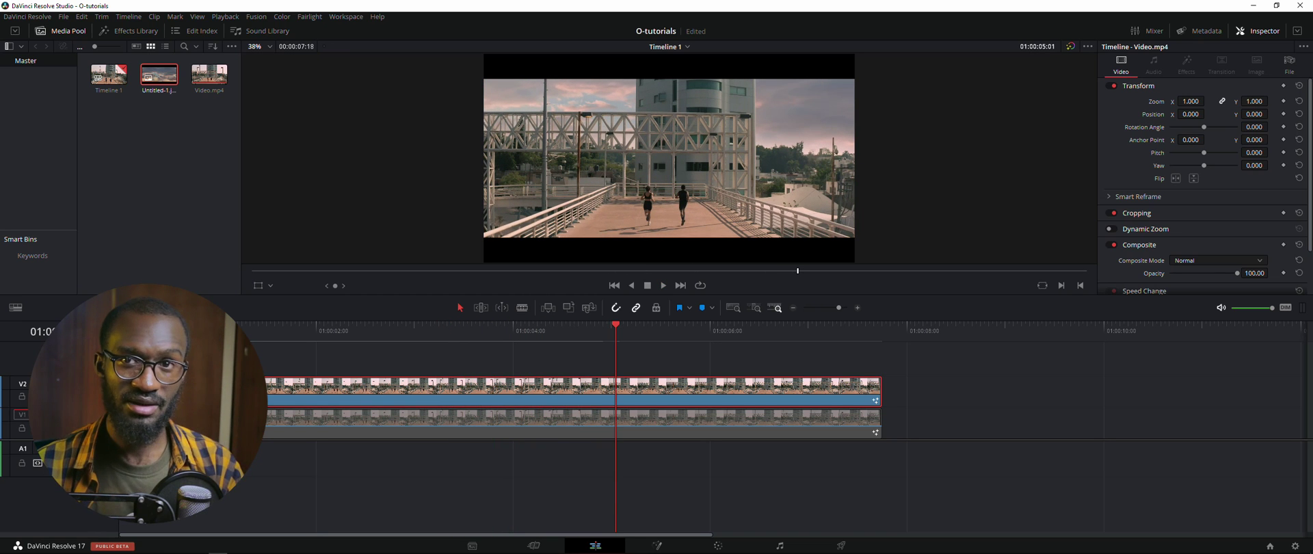